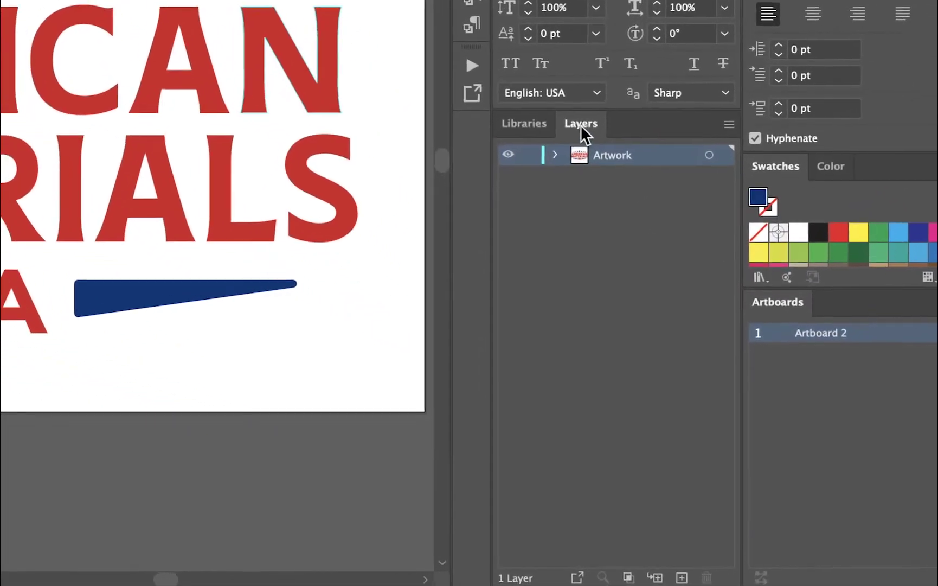
Add five new empty layers above the Artwork layer
{"action": "left_click", "coordinate": [682, 577]}
{"action": "left_click", "coordinate": [682, 577]}
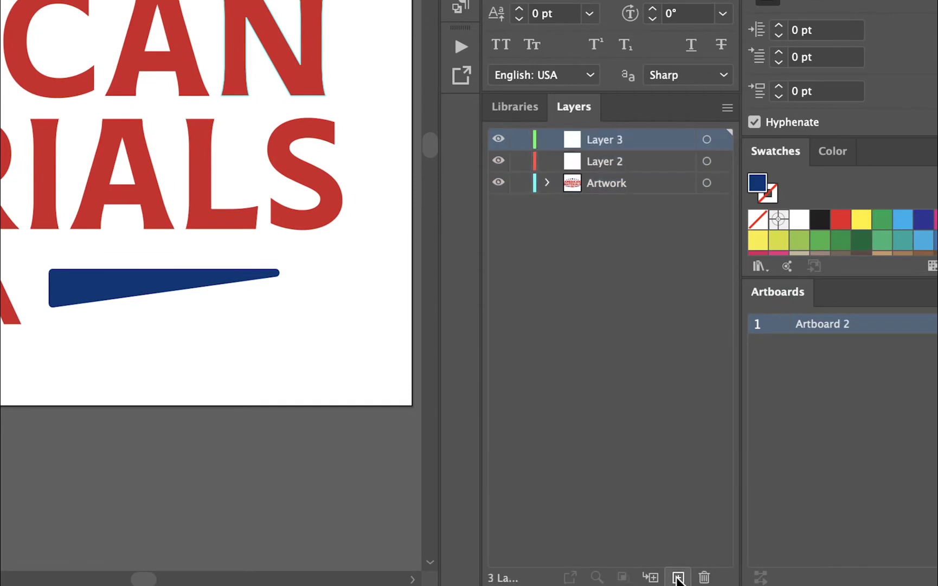
{"action": "left_click", "coordinate": [682, 577]}
{"action": "left_click", "coordinate": [681, 576]}
{"action": "left_click", "coordinate": [677, 577]}
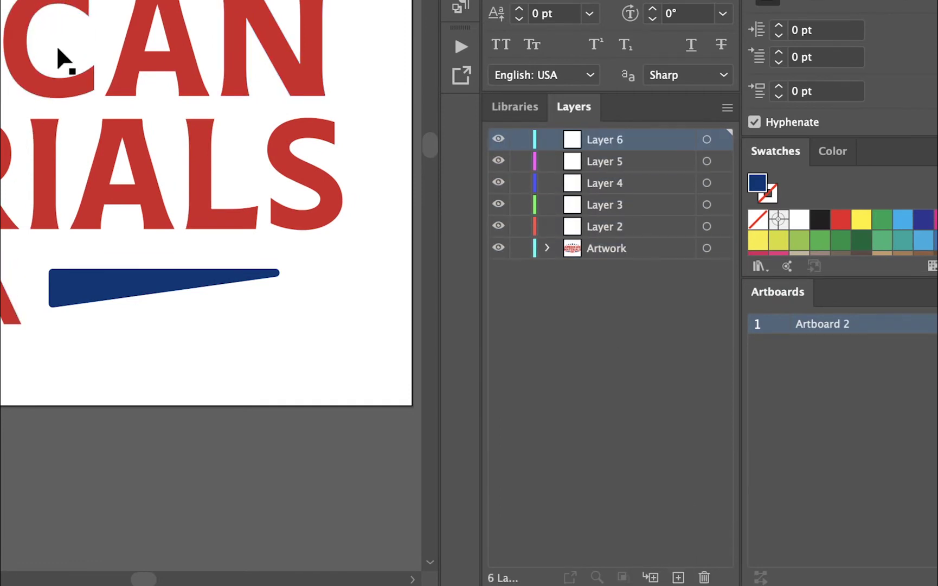
Rename the three uppermost layers, from the top down, as American, Materials and USA
{"action": "double_click", "coordinate": [603, 143]}
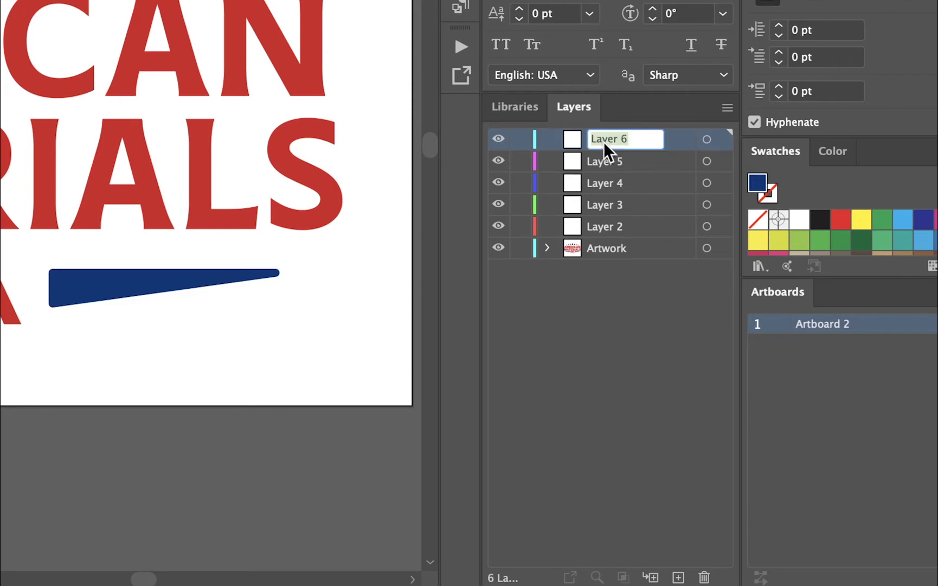
{"action": "type", "text": "American"}
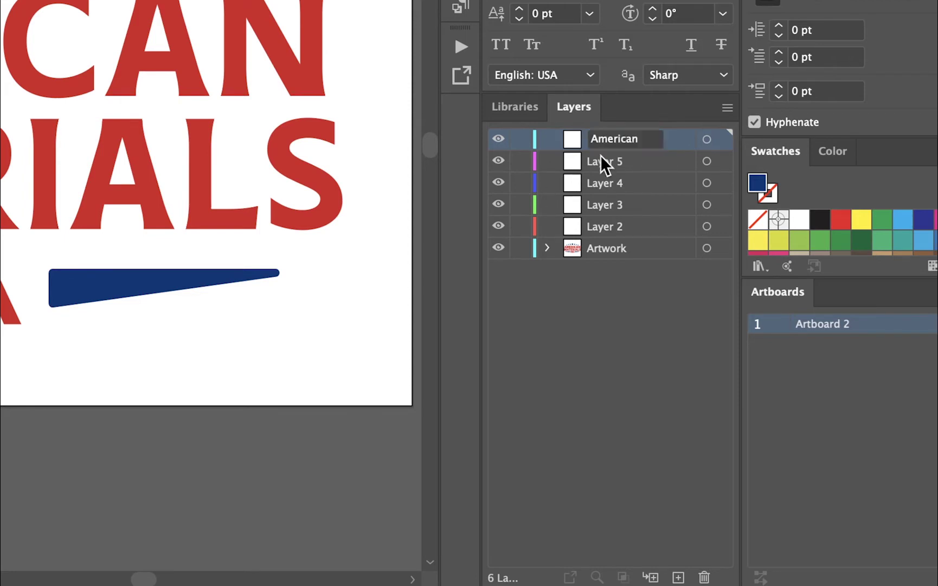
{"action": "double_click", "coordinate": [601, 161]}
{"action": "type", "text": "Materials"}
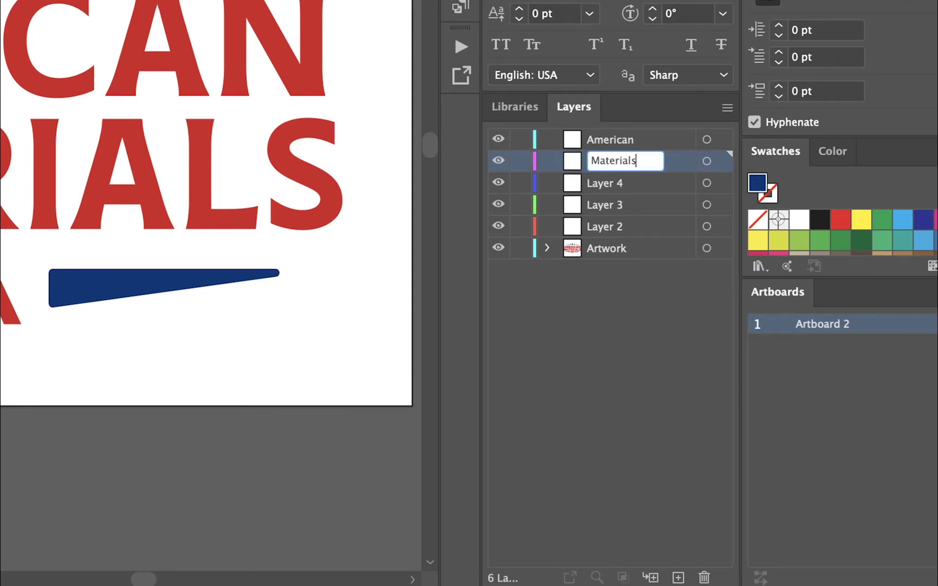
{"action": "double_click", "coordinate": [616, 183]}
{"action": "type", "text": "Us"}
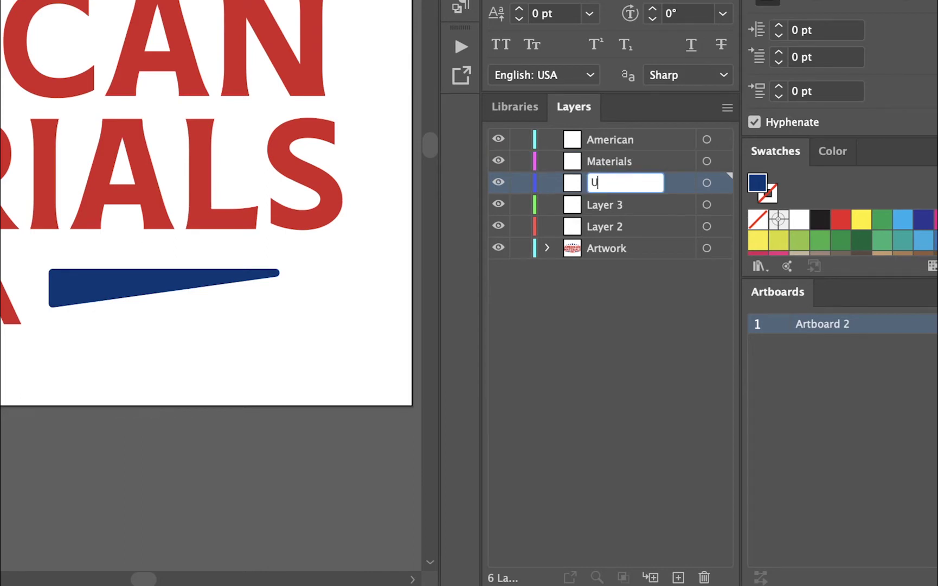
{"action": "key", "text": "Return"}
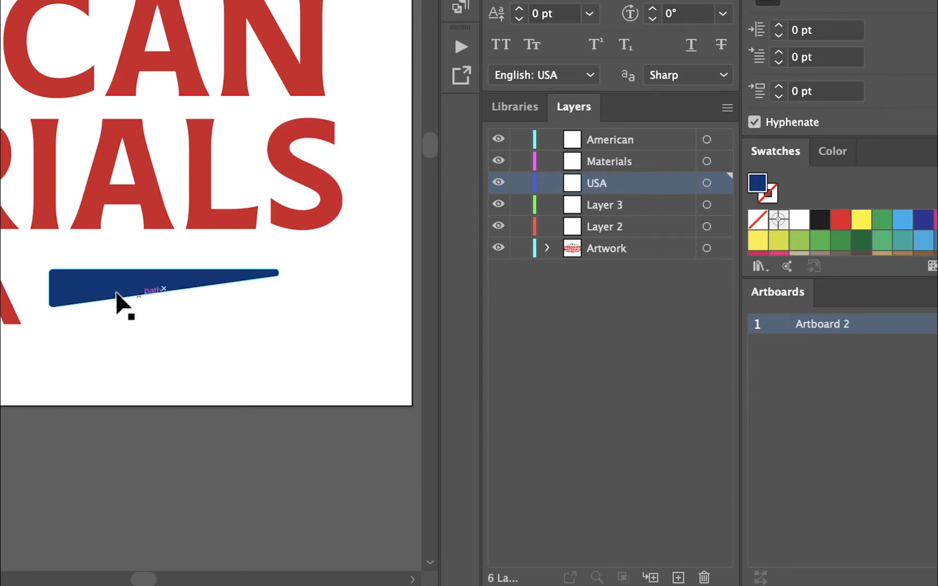
Rename Layer 3 as Bars and Layer 2 as Stars
{"action": "left_click", "coordinate": [97, 288]}
{"action": "left_click", "coordinate": [179, 342]}
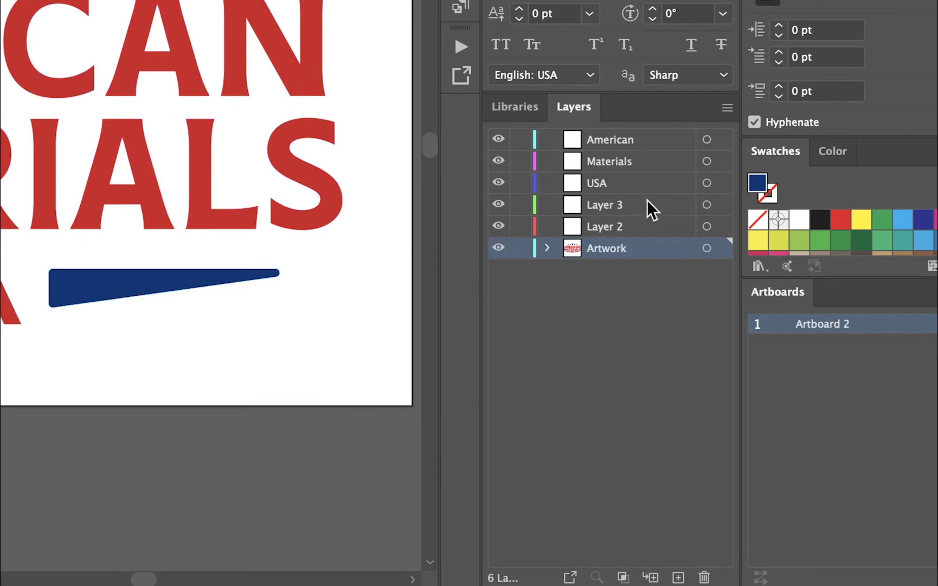
{"action": "double_click", "coordinate": [616, 204]}
{"action": "type", "text": "Bar"}
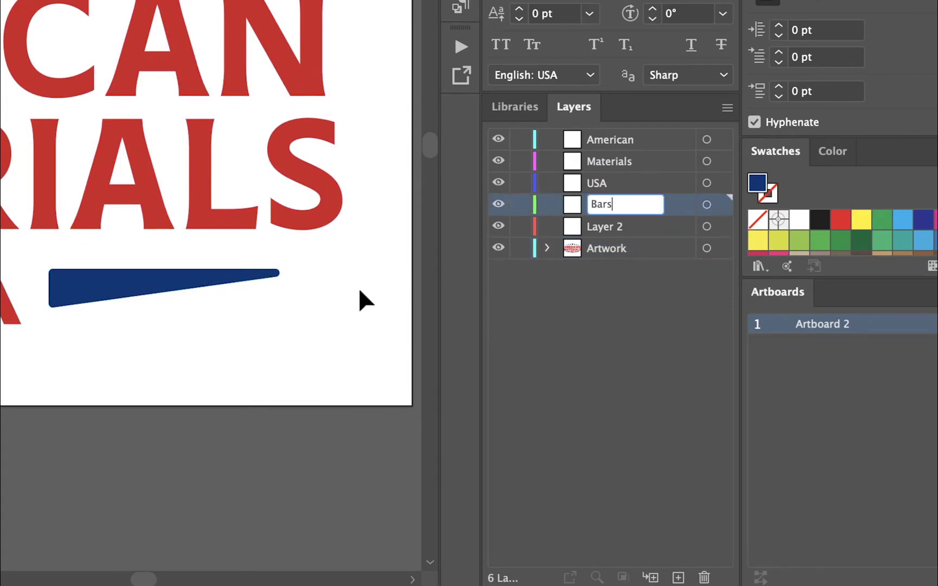
{"action": "type", "text": "s"}
{"action": "key", "text": "Return"}
{"action": "left_click", "coordinate": [608, 230]}
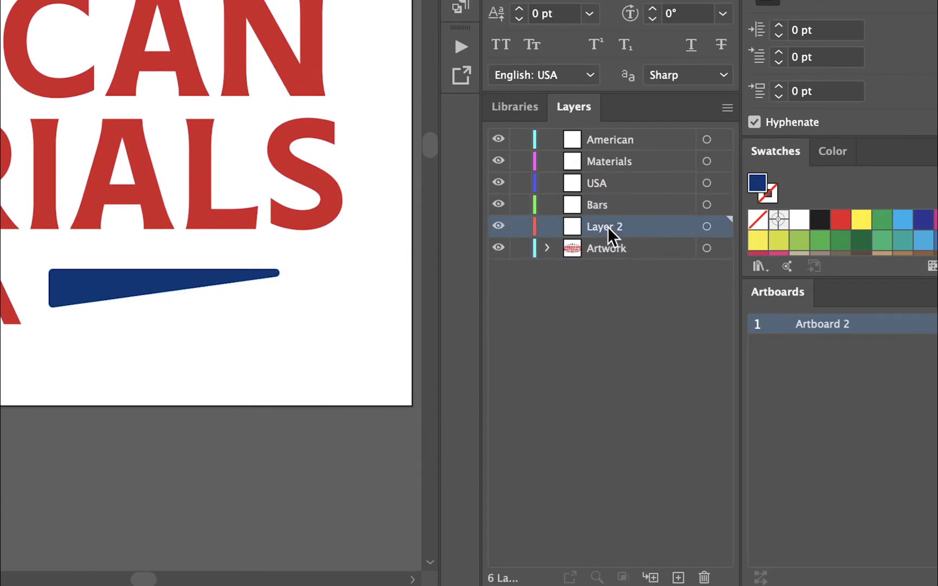
{"action": "double_click", "coordinate": [604, 226]}
{"action": "type", "text": "Stars"}
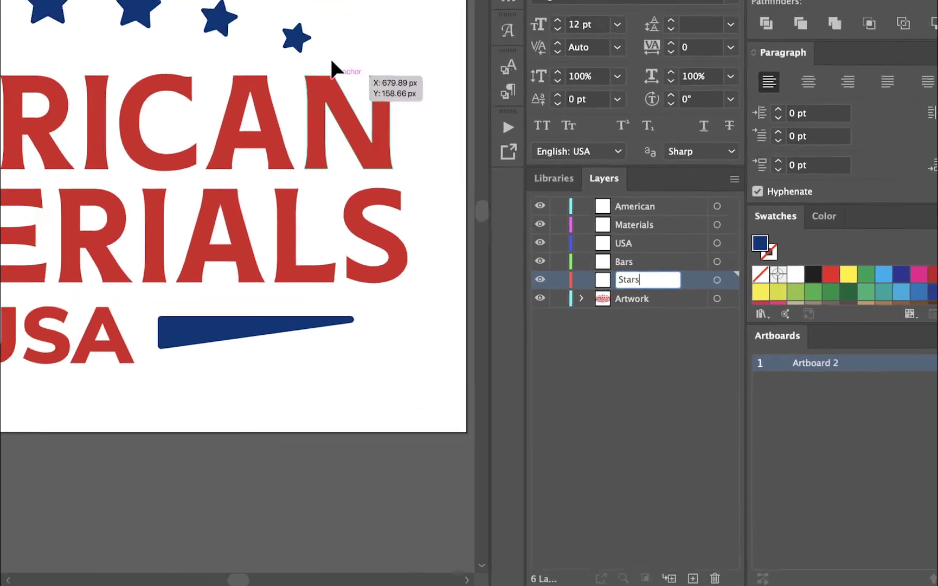
{"action": "key", "text": "Return"}
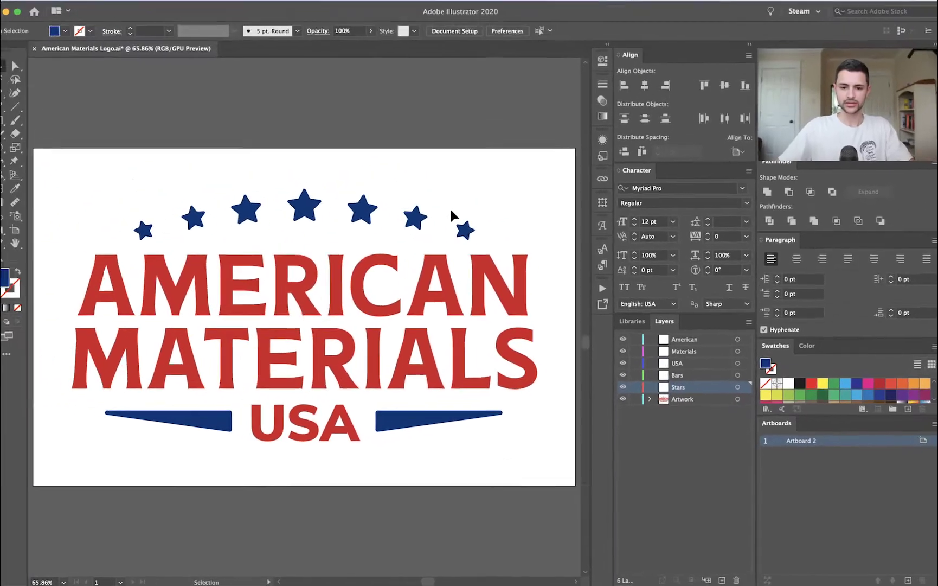
Ungroup the whole logo, including the red AMERICAN MATERIALS lettering, until its letters are separate objects
{"action": "key", "text": "super+a"}
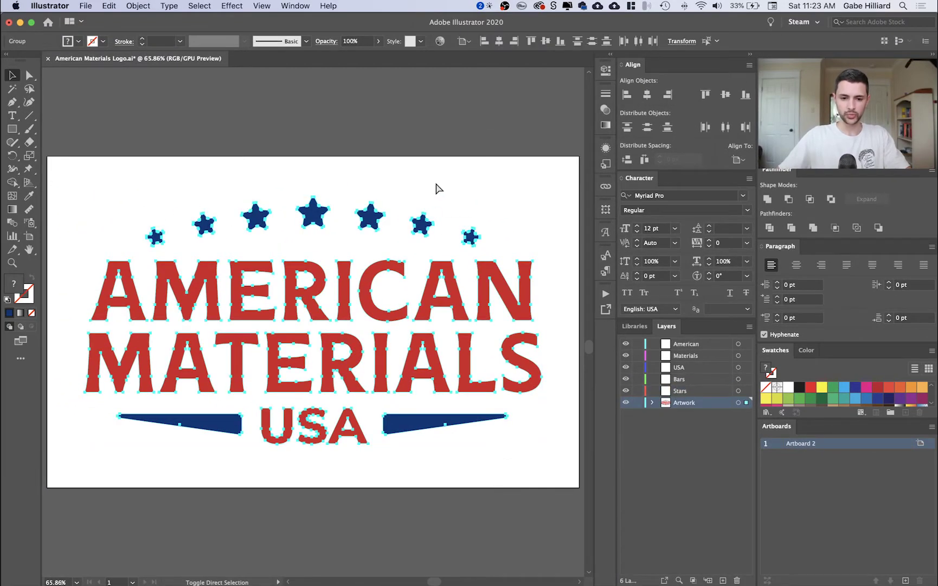
{"action": "key", "text": "super+shift+g"}
{"action": "left_click", "coordinate": [438, 188]}
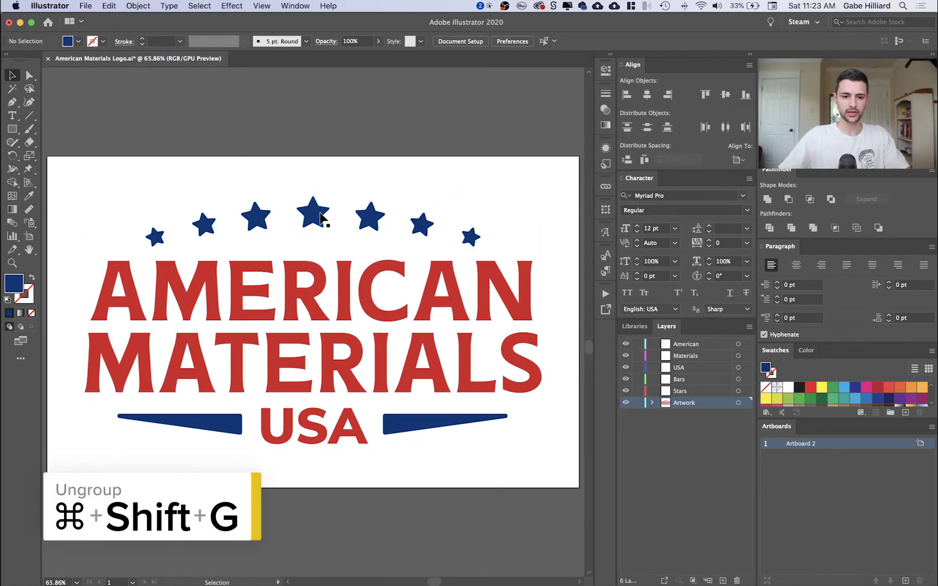
{"action": "left_click", "coordinate": [348, 294]}
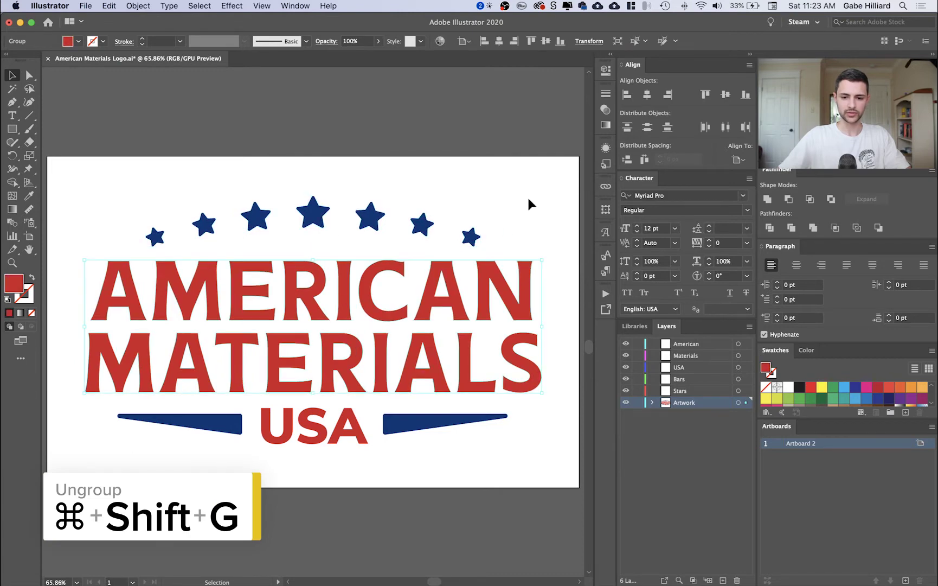
{"action": "left_click", "coordinate": [494, 306]}
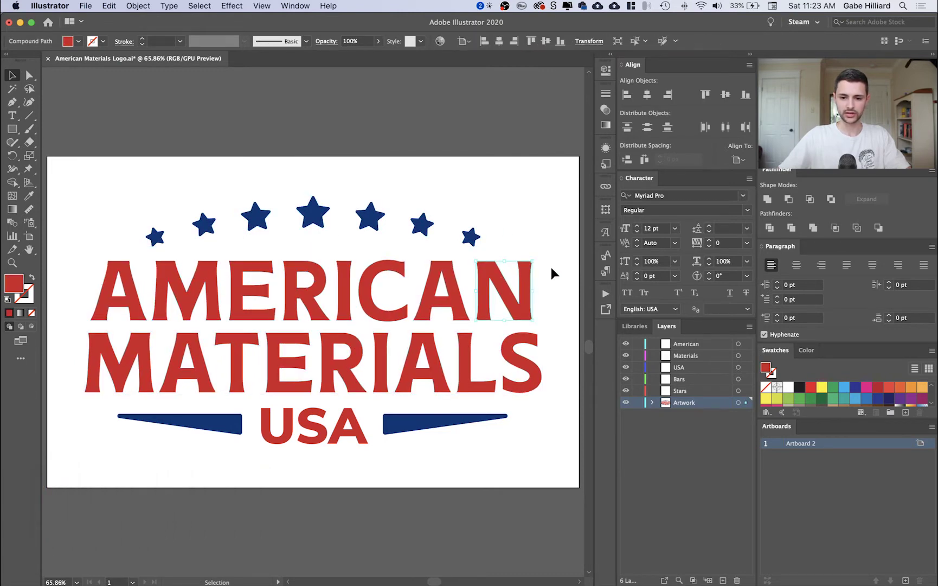
Group the letters of AMERICAN into one object and the letters of MATERIALS into another
{"action": "left_click_drag", "start_coordinate": [552, 268], "coordinate": [102, 300]}
{"action": "key", "text": "super+g"}
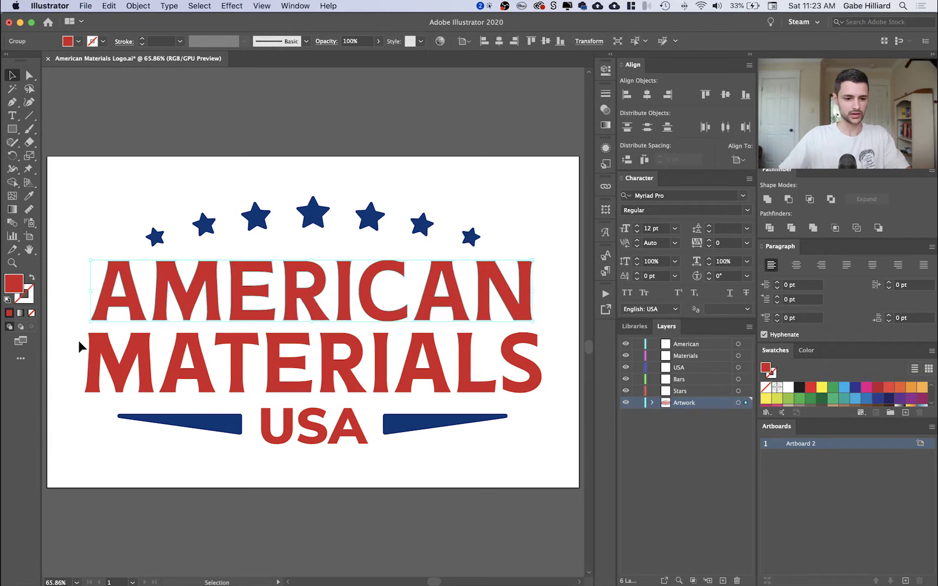
{"action": "left_click", "coordinate": [540, 374]}
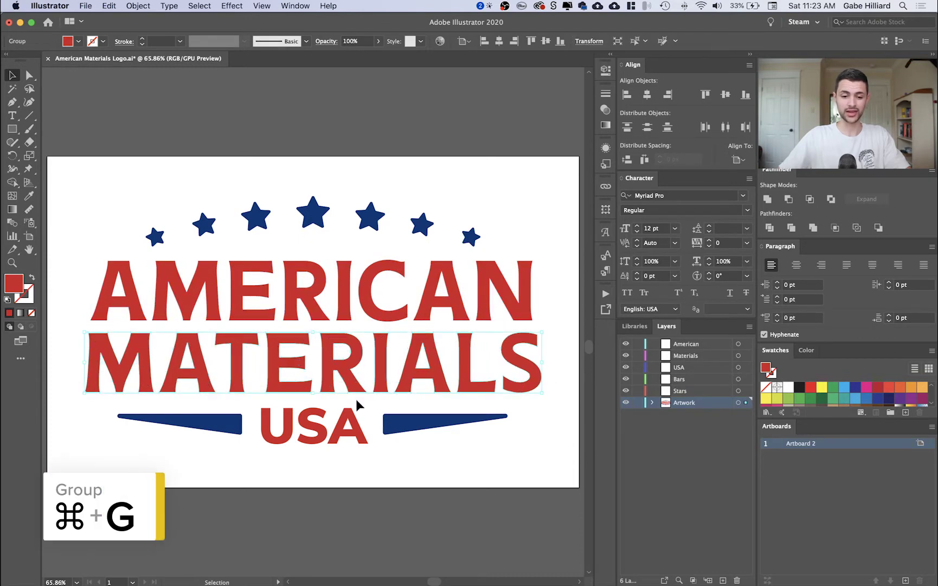
{"action": "left_click", "coordinate": [339, 429]}
{"action": "left_click", "coordinate": [221, 426]}
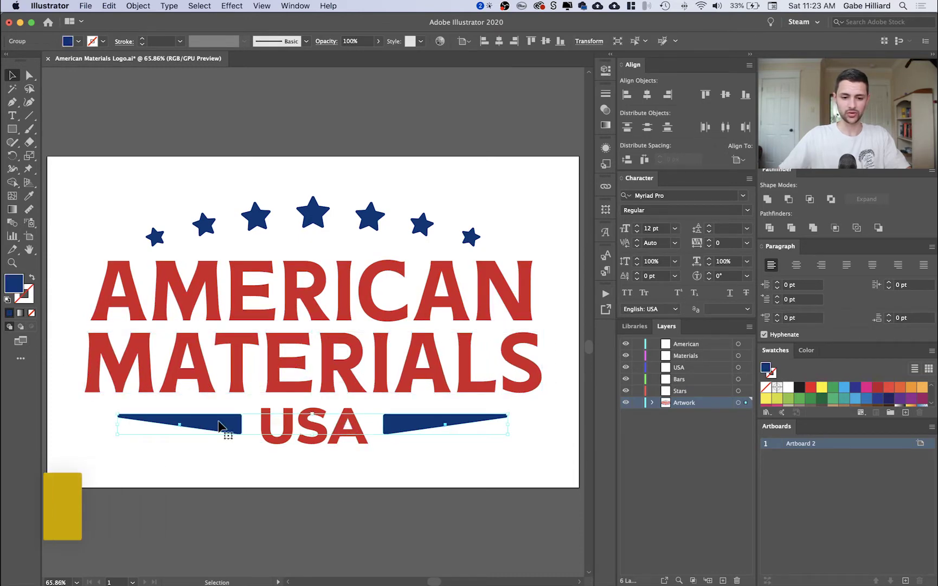
{"action": "left_click", "coordinate": [430, 384]}
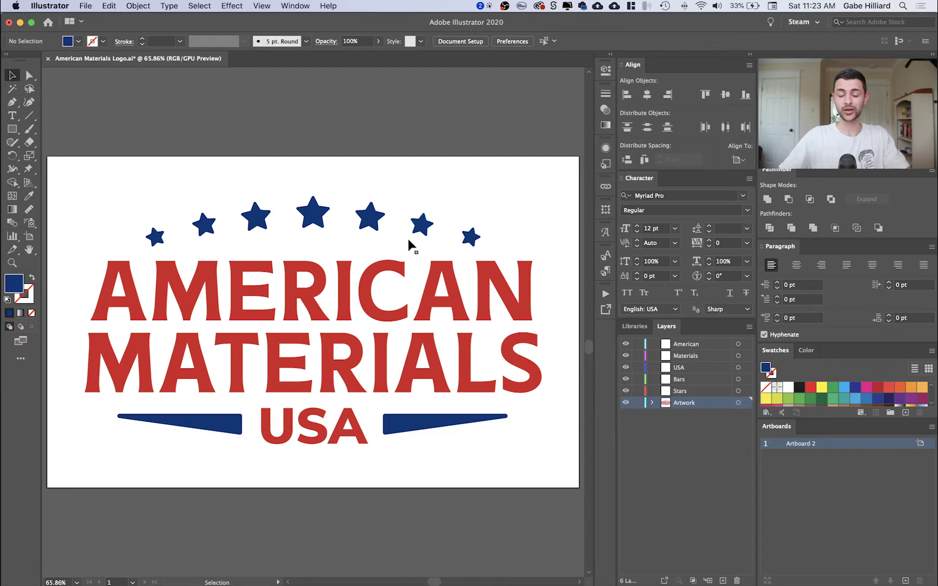
Cut the AMERICAN group from the Artwork layer and paste it in front on the American layer
{"action": "left_click", "coordinate": [389, 271]}
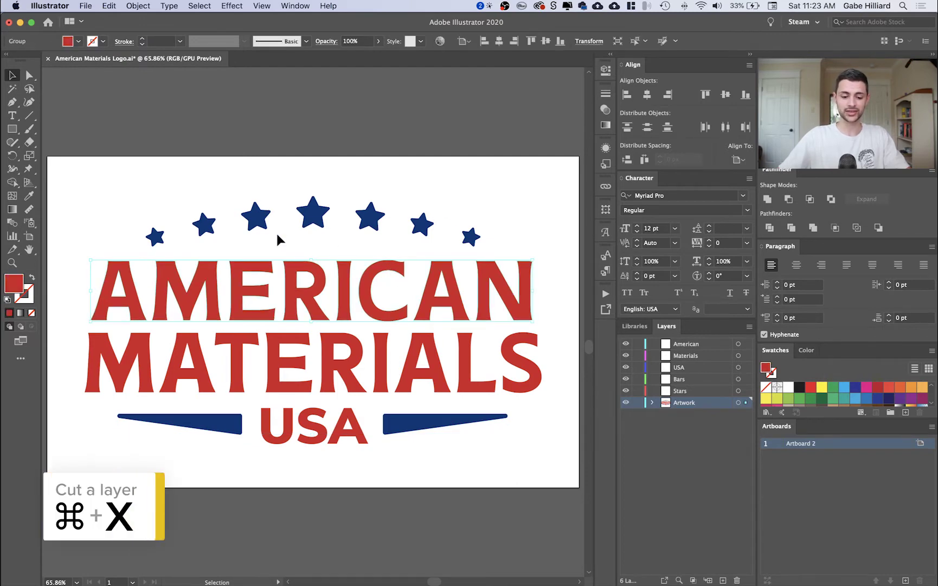
{"action": "key", "text": "super+x"}
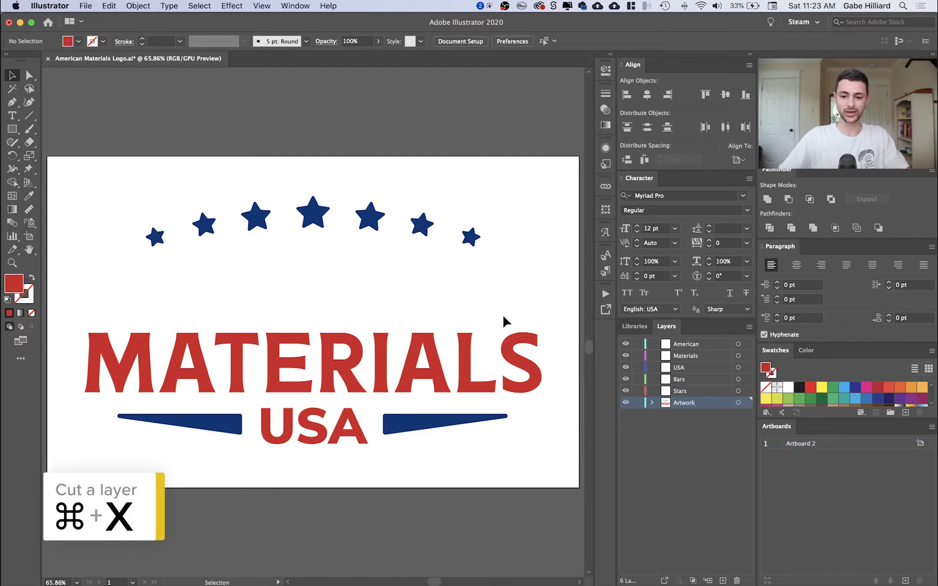
{"action": "left_click", "coordinate": [715, 345]}
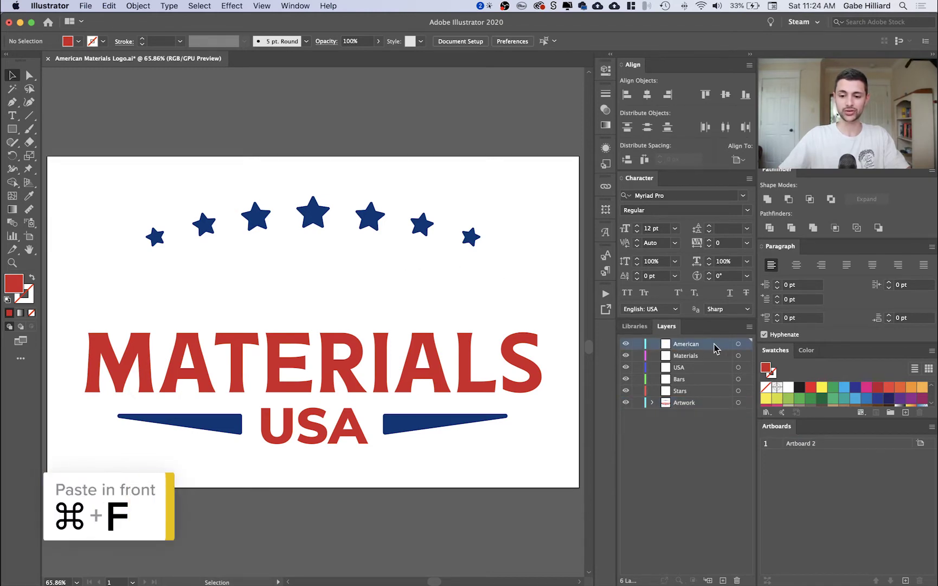
{"action": "key", "text": "super+f"}
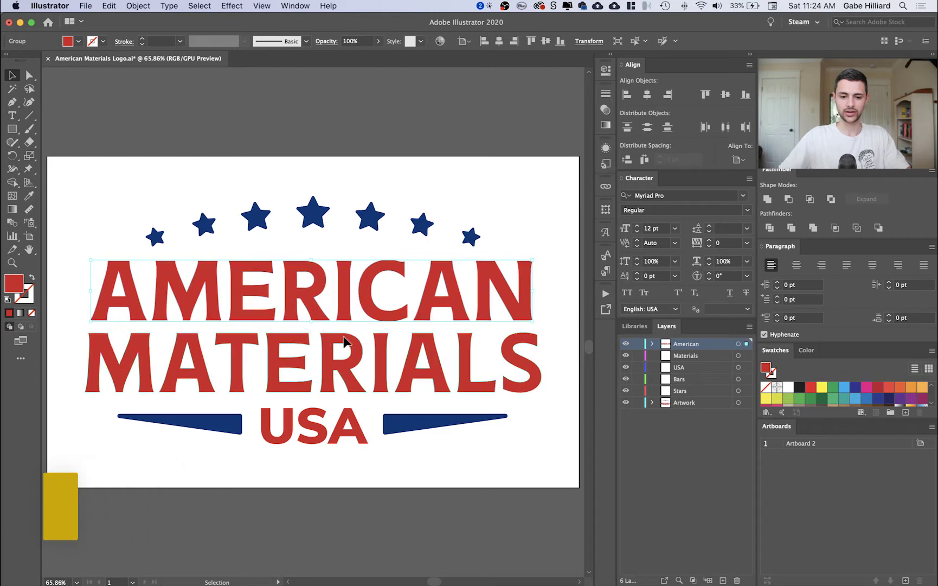
Cut the MATERIALS group and paste it in front on the Materials layer
{"action": "left_click", "coordinate": [344, 340]}
{"action": "key", "text": "super+x"}
{"action": "left_click", "coordinate": [697, 356]}
{"action": "key", "text": "super+f"}
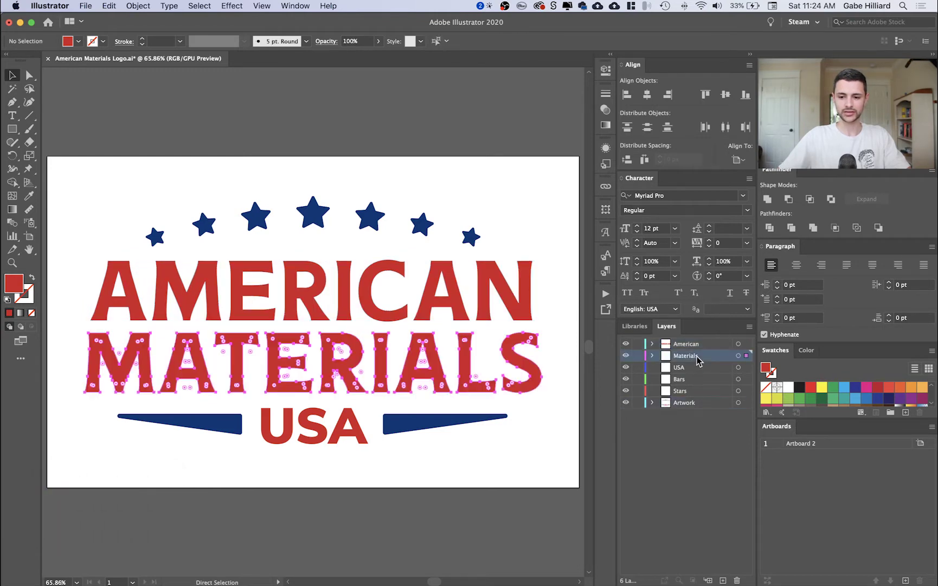
Cut the USA lettering and paste it in front on the USA layer
{"action": "left_click", "coordinate": [346, 431]}
{"action": "key", "text": "super+x"}
{"action": "left_click", "coordinate": [700, 367]}
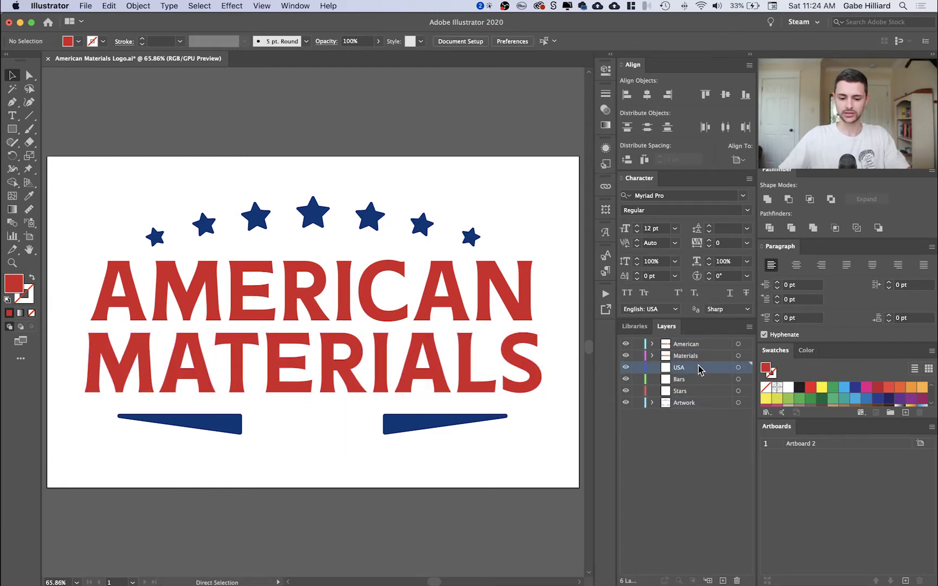
{"action": "key", "text": "super+f"}
Cut the two blue tapered bars and paste them in front on the Bars layer
{"action": "left_click", "coordinate": [446, 424]}
{"action": "key", "text": "super+x"}
{"action": "left_click", "coordinate": [691, 380]}
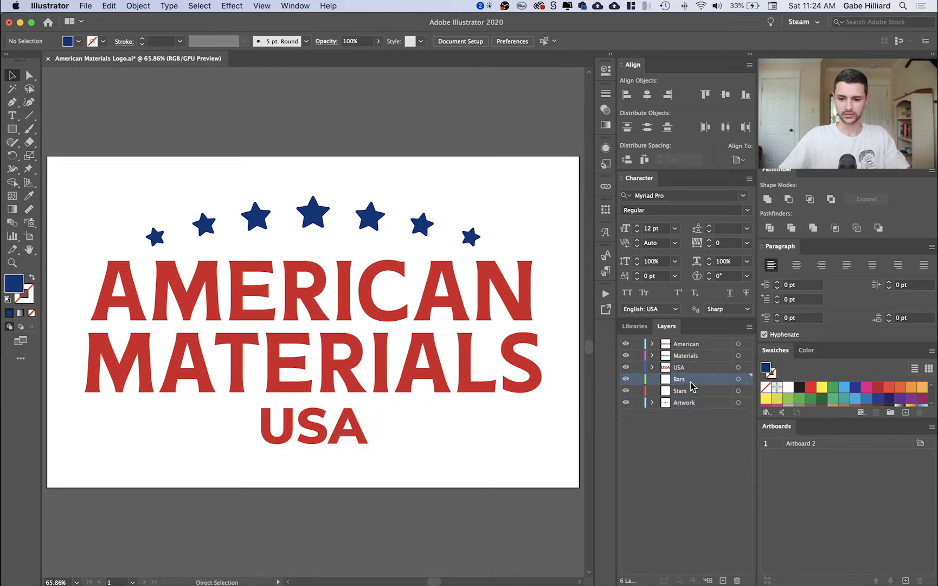
{"action": "key", "text": "super+f"}
Cut the group of blue stars and paste it in front on the Stars layer
{"action": "left_click", "coordinate": [423, 224]}
{"action": "key", "text": "super+x"}
{"action": "left_click", "coordinate": [705, 391]}
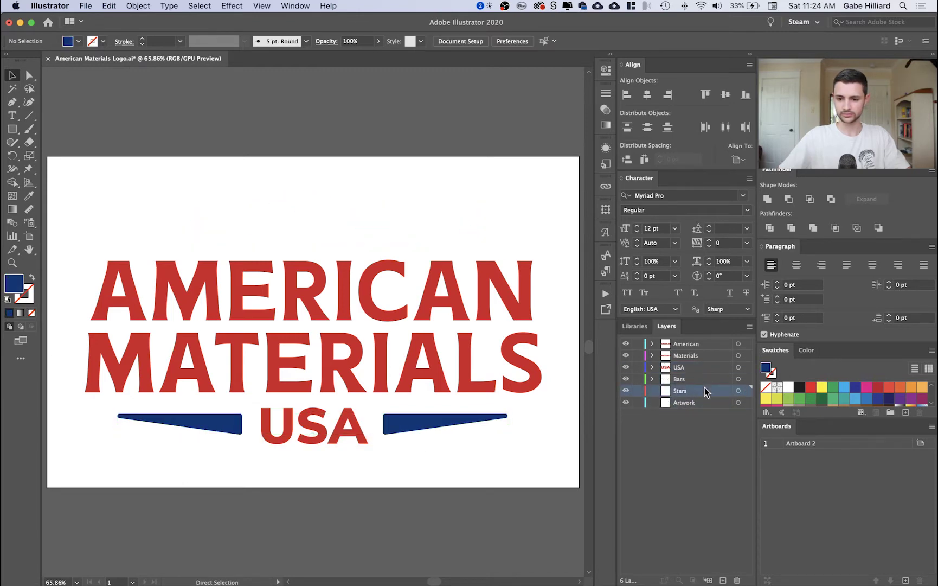
{"action": "key", "text": "super+f"}
Delete the emptied Artwork layer and deselect the artwork
{"action": "left_click", "coordinate": [710, 404]}
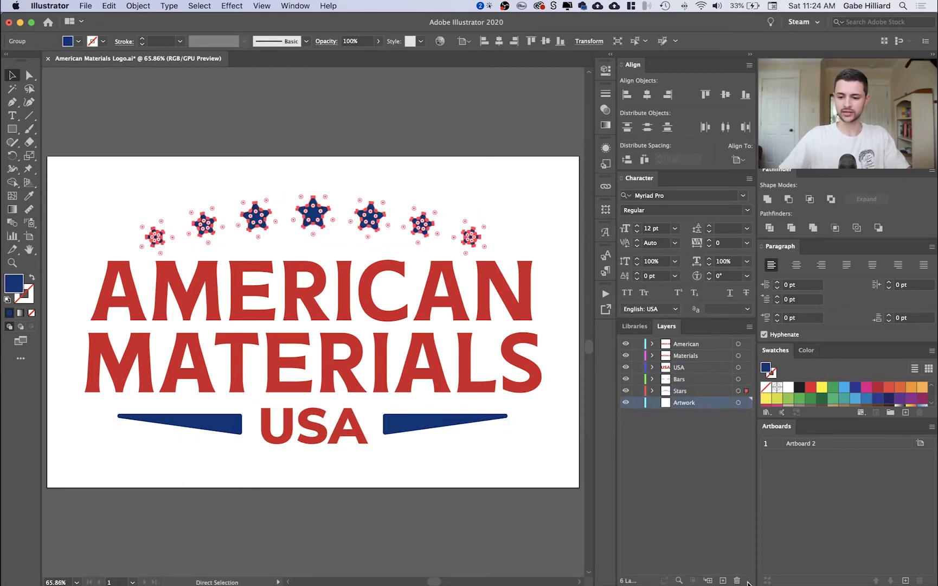
{"action": "left_click", "coordinate": [738, 580]}
{"action": "left_click", "coordinate": [457, 161]}
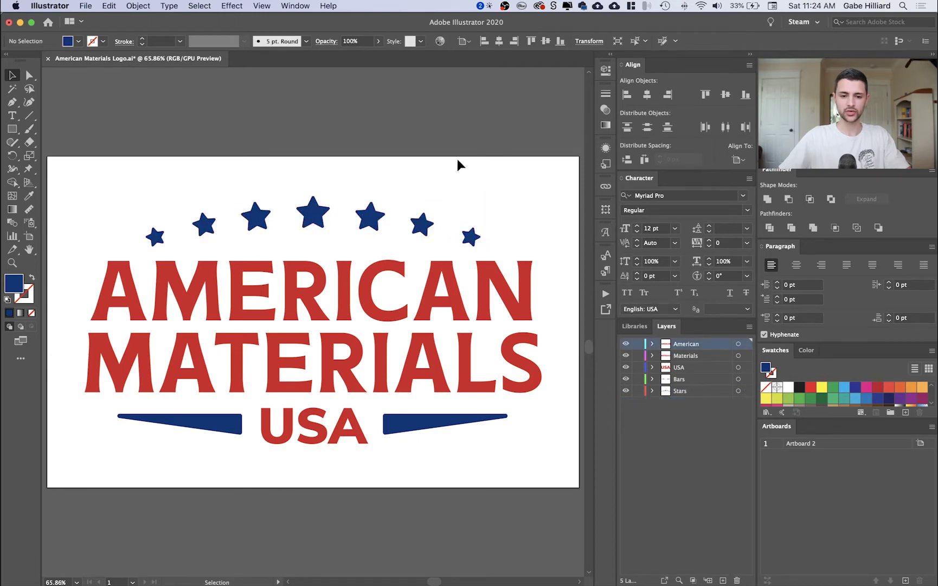
Ungroup the row of stars and check that each star can be selected on its own
{"action": "left_click", "coordinate": [320, 216]}
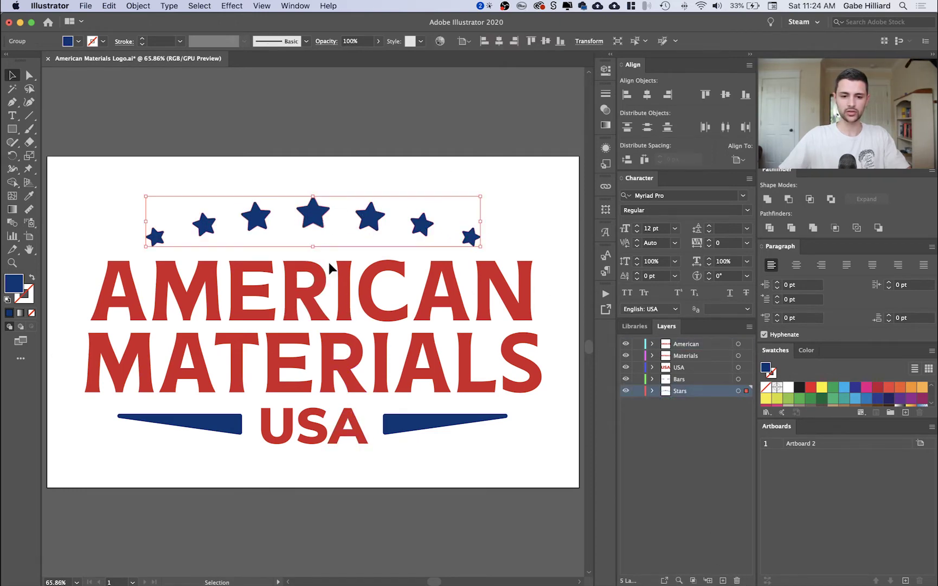
{"action": "key", "text": "super"}
{"action": "key", "text": "super+shift+g"}
{"action": "left_click", "coordinate": [340, 183]}
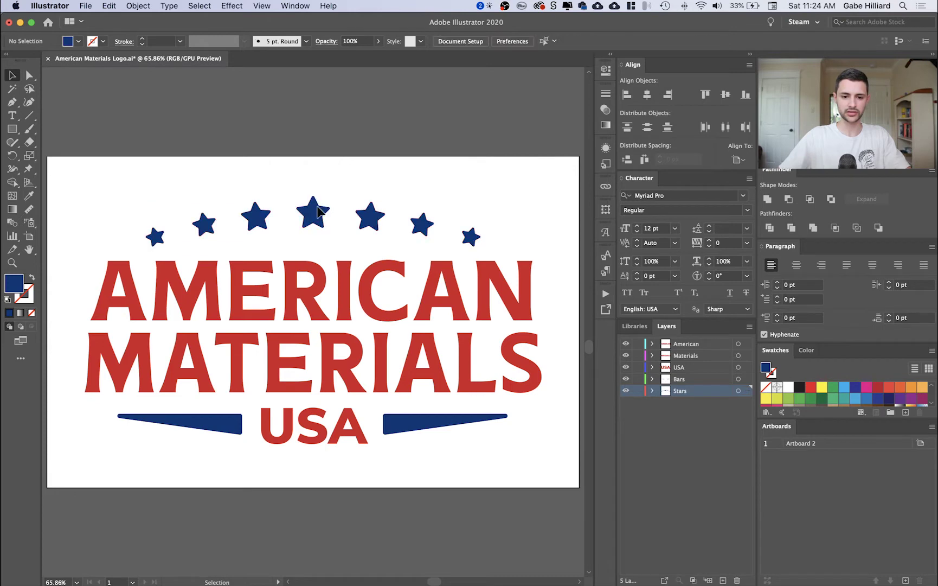
{"action": "left_click", "coordinate": [317, 209]}
{"action": "left_click", "coordinate": [370, 216]}
{"action": "left_click", "coordinate": [256, 216]}
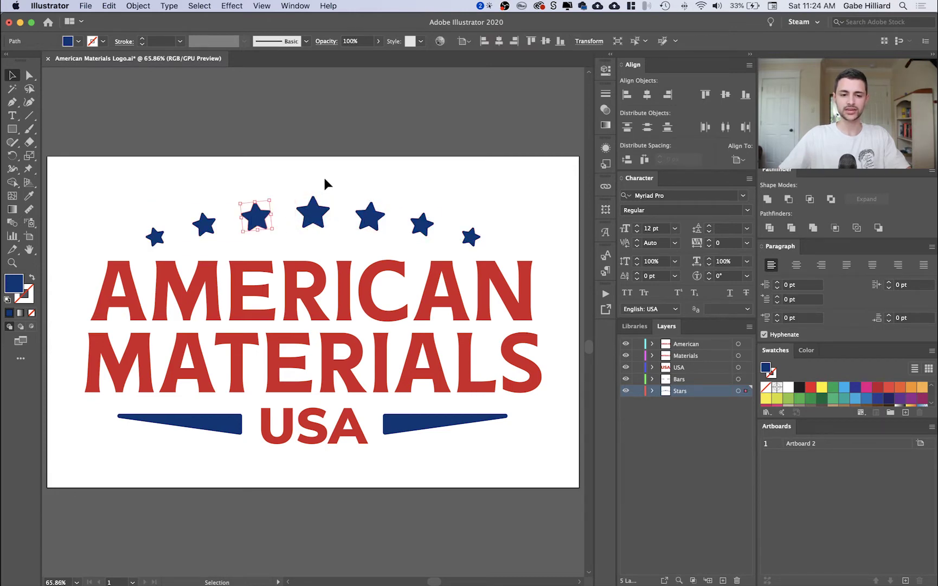
{"action": "left_click", "coordinate": [325, 184]}
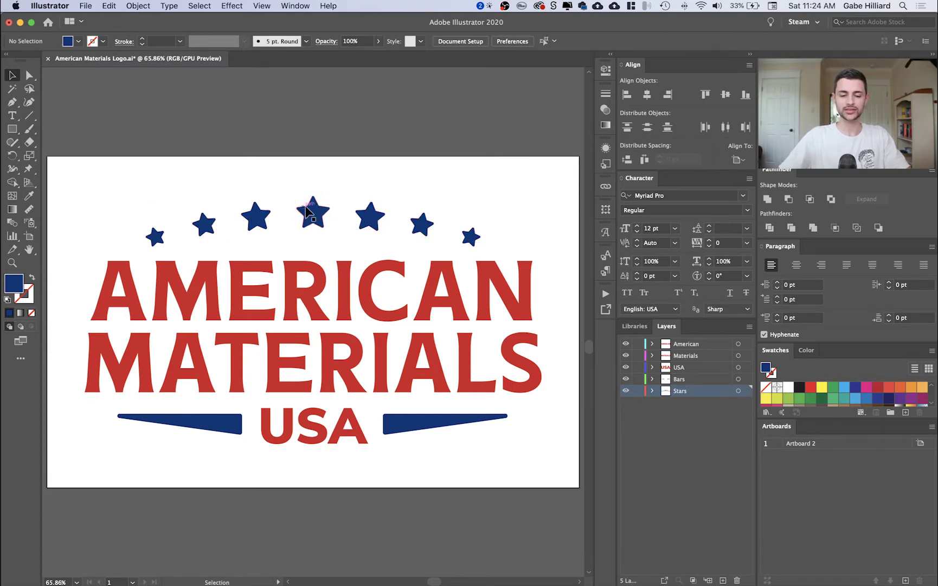
{"action": "left_click", "coordinate": [317, 221]}
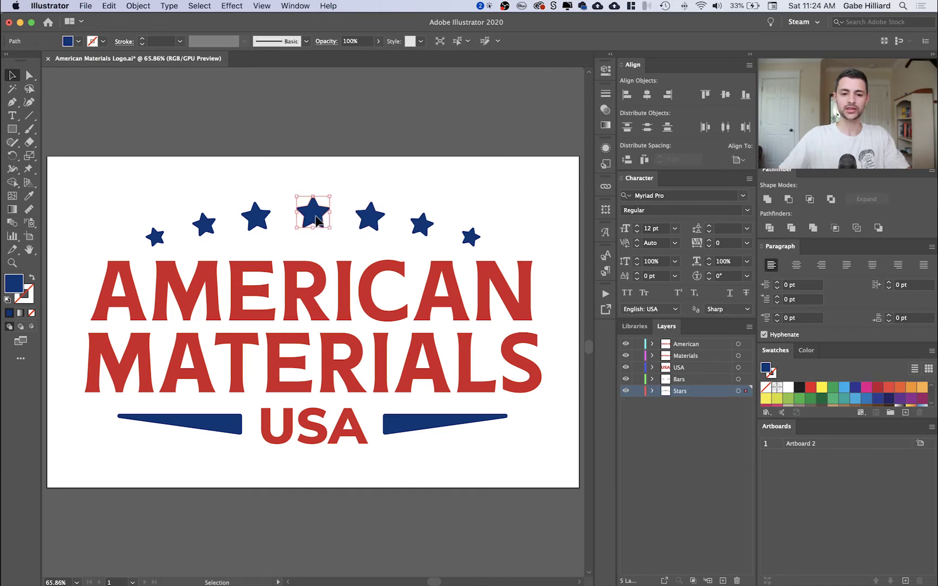
Select the other stars one at a time to verify that each is a separate path, and deselect the artwork
{"action": "left_click", "coordinate": [374, 220]}
{"action": "left_click", "coordinate": [268, 213]}
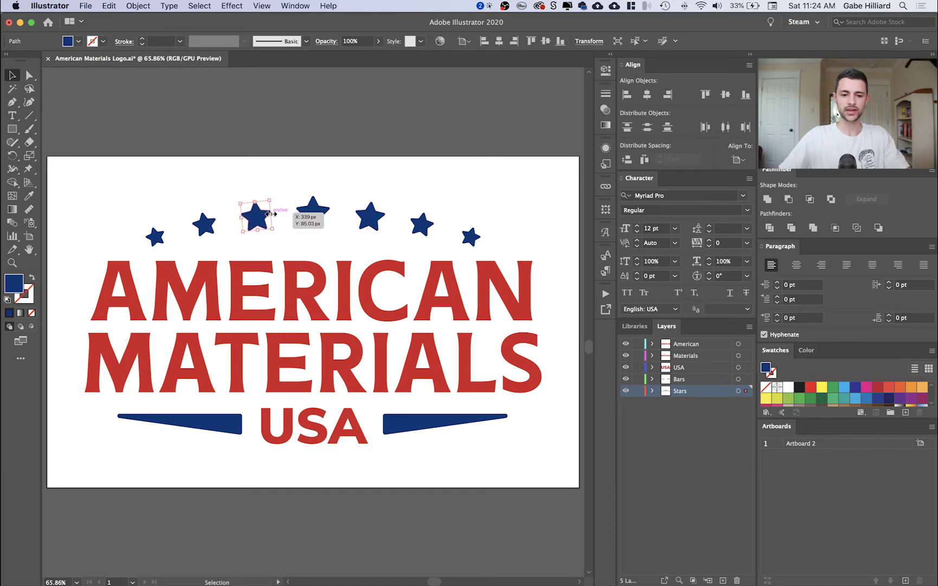
{"action": "left_click", "coordinate": [201, 223]}
{"action": "left_click", "coordinate": [428, 223]}
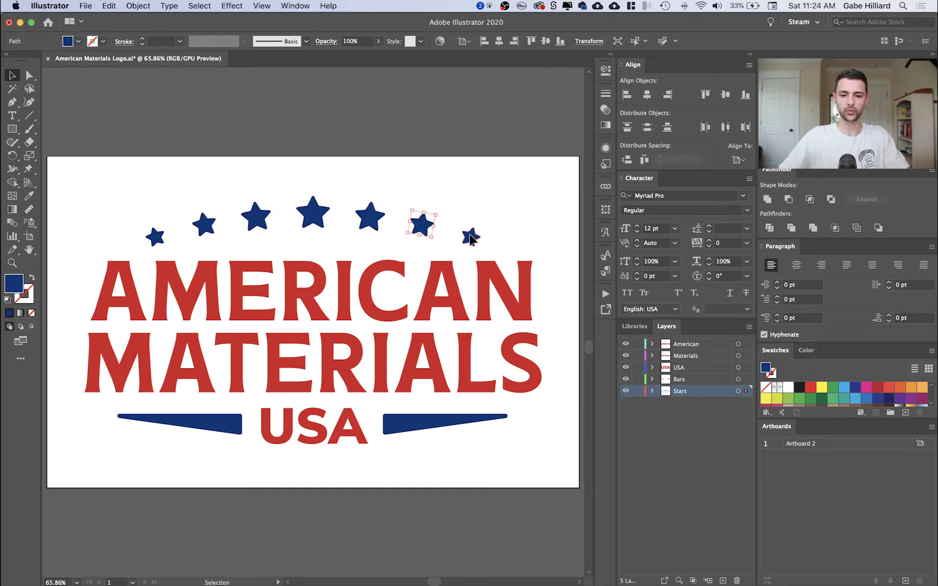
{"action": "left_click", "coordinate": [473, 236]}
{"action": "left_click", "coordinate": [158, 237]}
{"action": "left_click", "coordinate": [332, 173]}
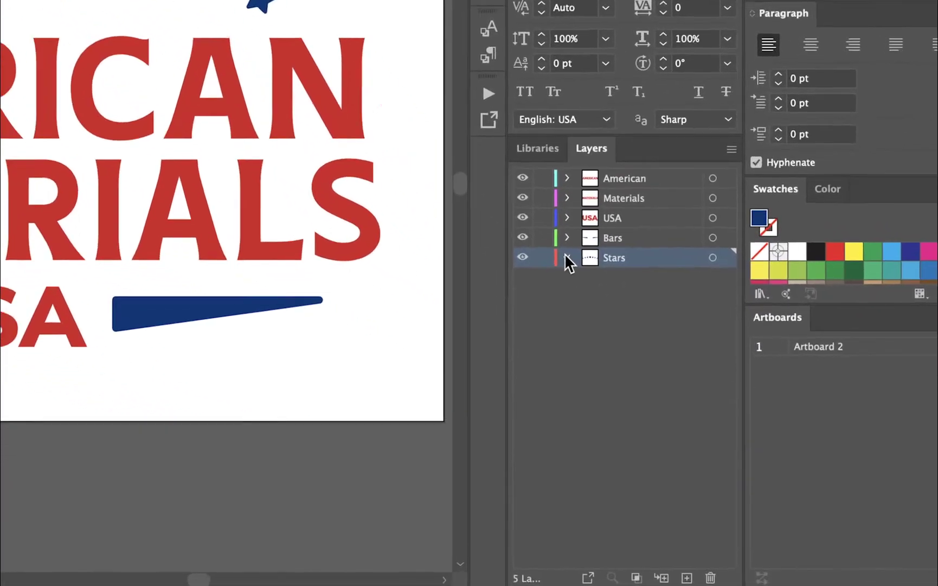
Expand the Stars layer and target each of its paths in turn to identify the matching star and look for duplicates
{"action": "left_click", "coordinate": [647, 381]}
{"action": "left_click", "coordinate": [628, 248]}
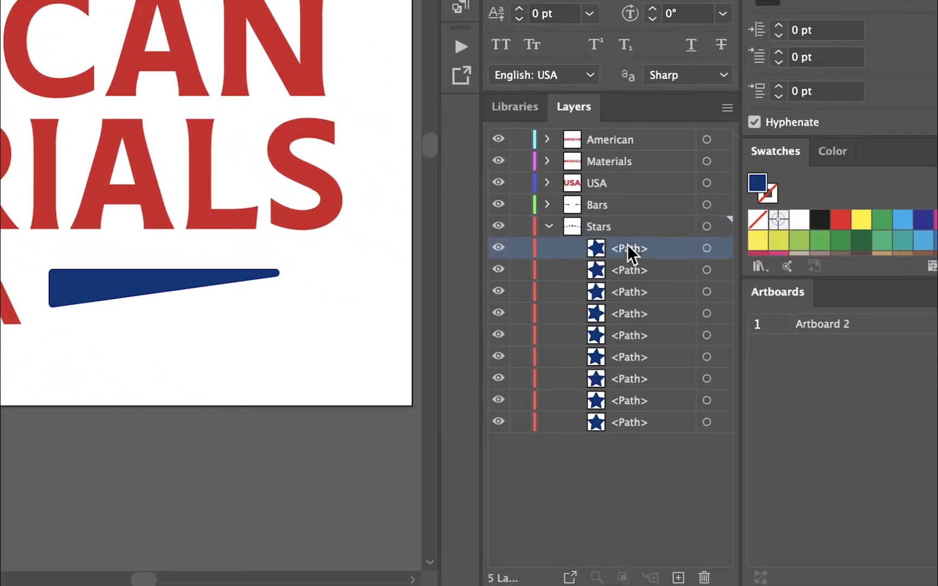
{"action": "left_click", "coordinate": [642, 292]}
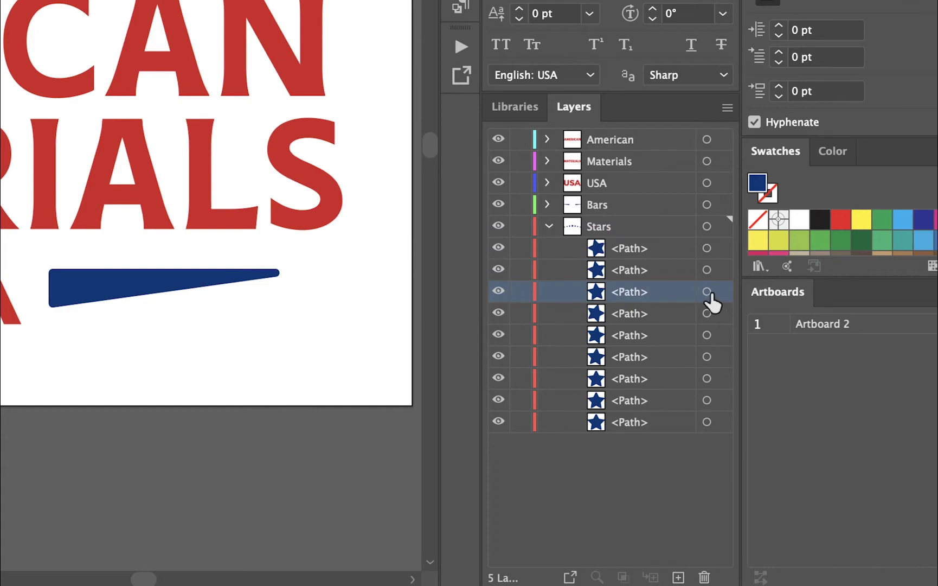
{"action": "left_click", "coordinate": [707, 292]}
{"action": "left_click", "coordinate": [707, 270]}
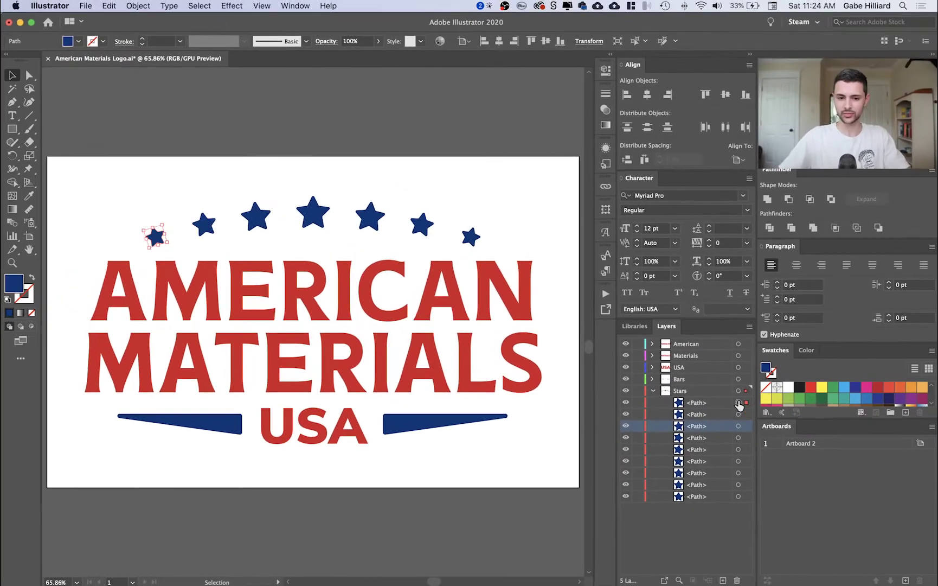
{"action": "left_click", "coordinate": [738, 414]}
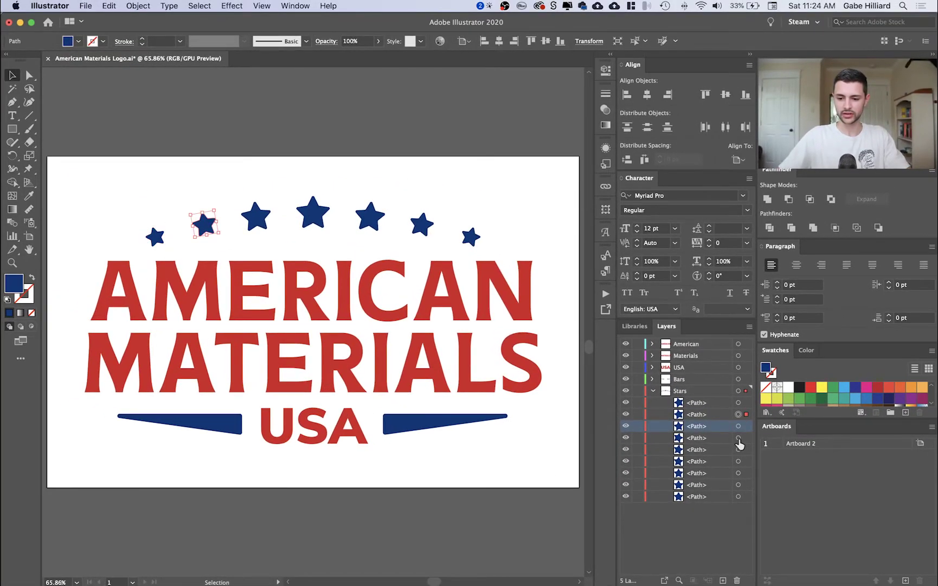
{"action": "left_click", "coordinate": [738, 426]}
{"action": "left_click", "coordinate": [738, 438]}
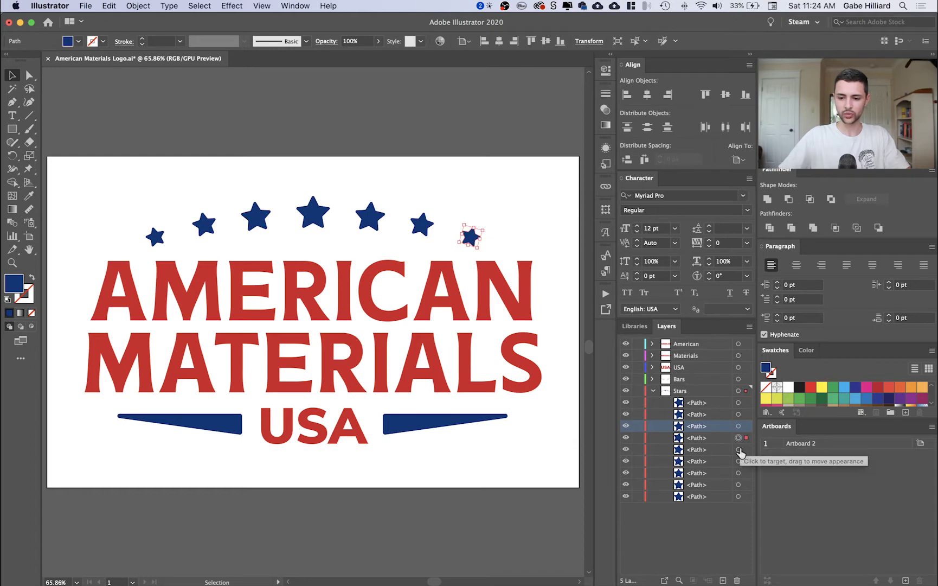
{"action": "left_click", "coordinate": [738, 449]}
{"action": "left_click", "coordinate": [738, 461]}
{"action": "left_click", "coordinate": [738, 472]}
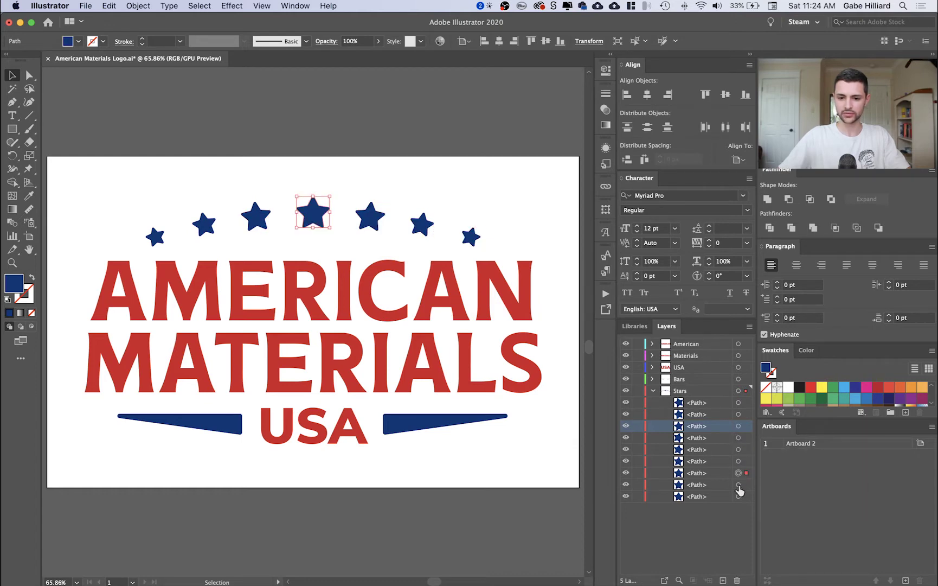
{"action": "left_click", "coordinate": [738, 485]}
{"action": "left_click", "coordinate": [738, 496]}
Delete the two lowest paths in the Stars layer, which duplicate the centre star
{"action": "left_click", "coordinate": [720, 486]}
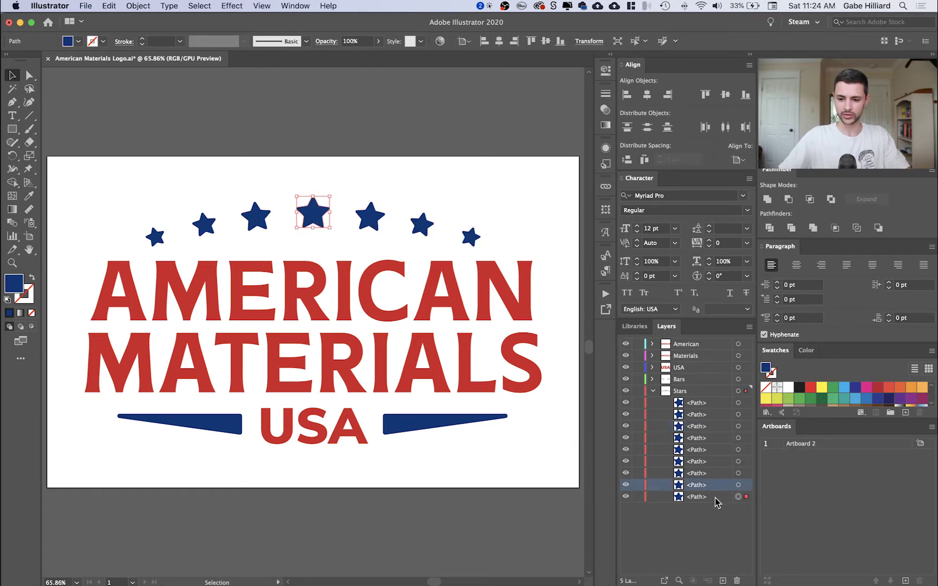
{"action": "left_click", "coordinate": [714, 497], "text": "shift"}
{"action": "left_click", "coordinate": [737, 580]}
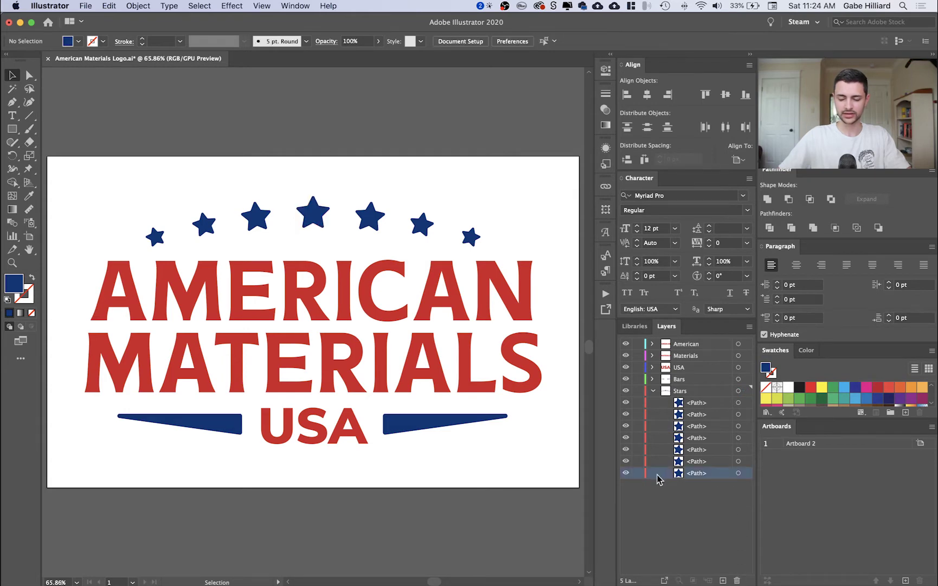
Move the centre star's path to the top of the Stars layer and the star just right of centre directly beneath it
{"action": "left_click", "coordinate": [738, 472]}
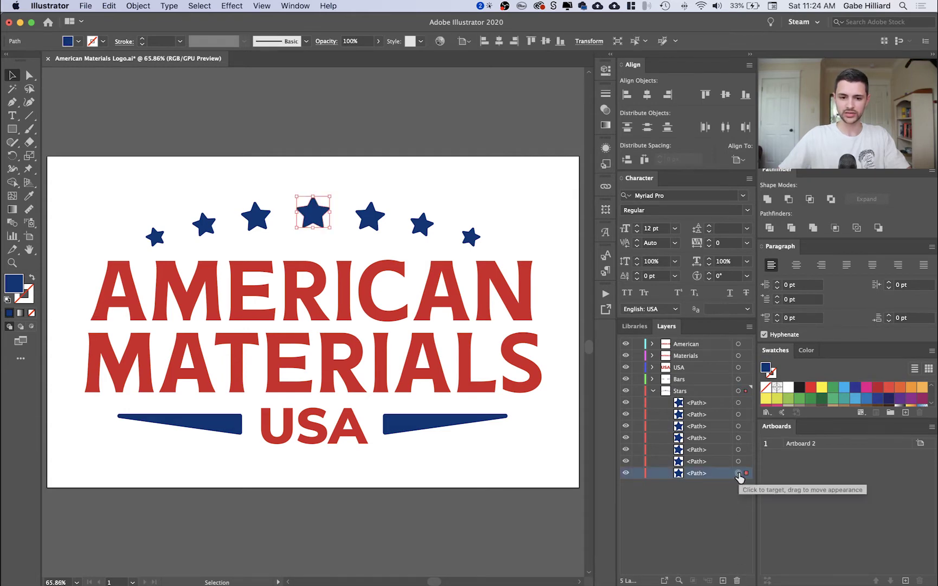
{"action": "left_click_drag", "start_coordinate": [696, 472], "coordinate": [709, 401]}
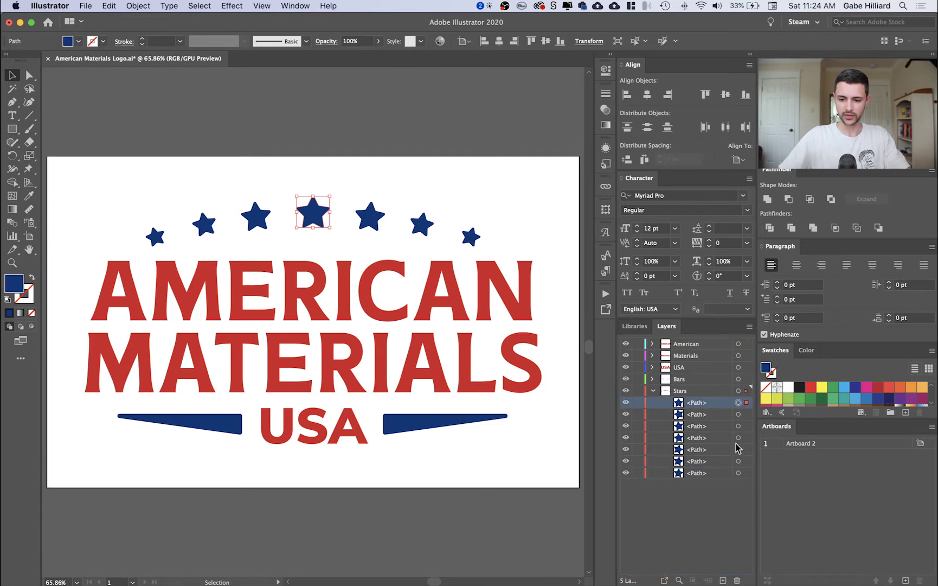
{"action": "left_click", "coordinate": [738, 472]}
{"action": "left_click_drag", "start_coordinate": [704, 473], "coordinate": [715, 411]}
Identify the remaining star paths and move the leftmost star's path to the bottom of the Stars layer
{"action": "left_click", "coordinate": [738, 473]}
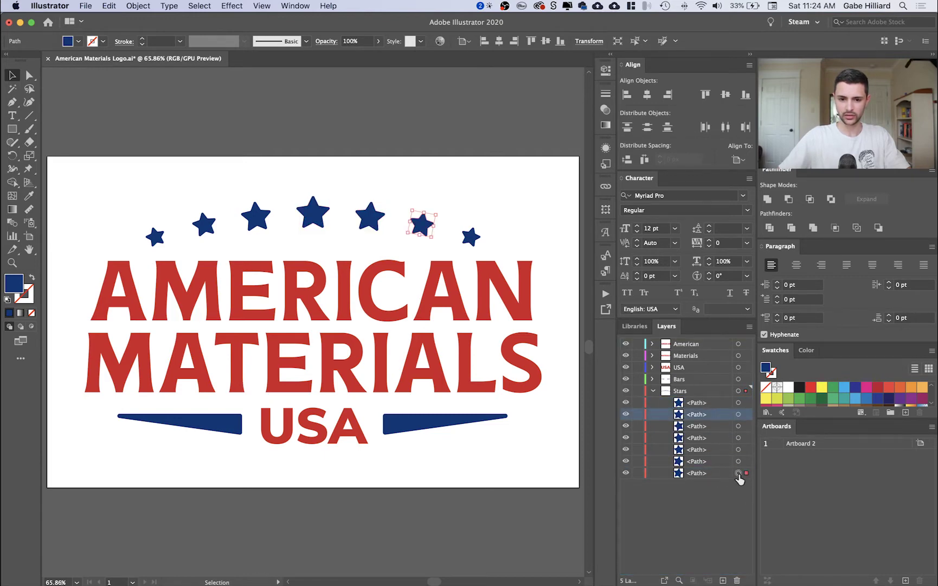
{"action": "left_click", "coordinate": [738, 461]}
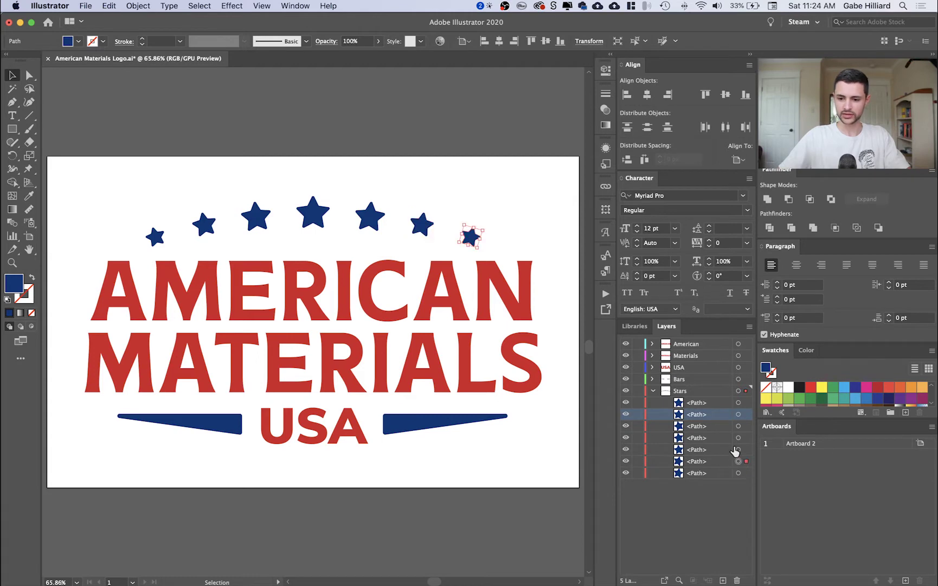
{"action": "left_click", "coordinate": [738, 449]}
{"action": "left_click_drag", "start_coordinate": [703, 450], "coordinate": [717, 481]}
{"action": "left_click", "coordinate": [738, 438]}
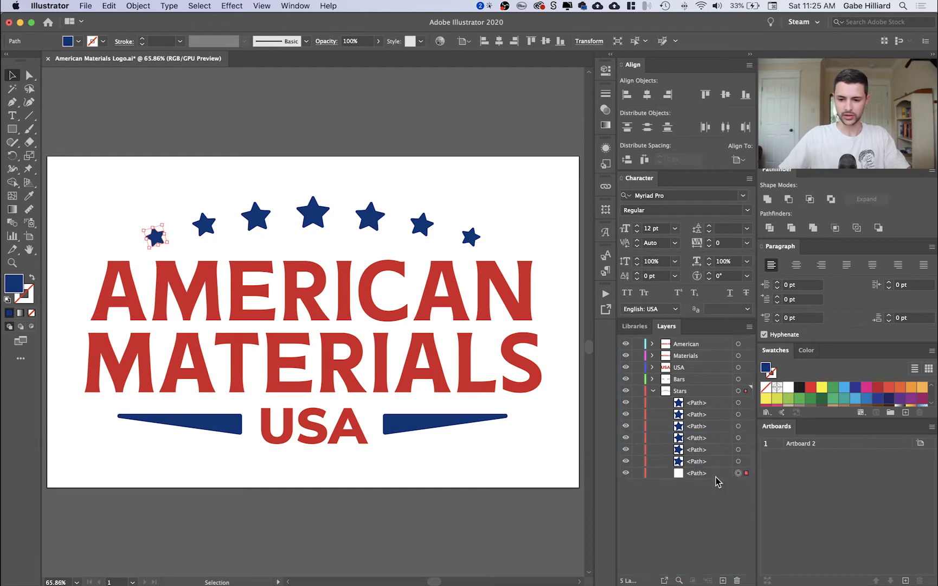
Move the path of the second star from the right above the rightmost star's path in the Stars layer
{"action": "left_click", "coordinate": [719, 448]}
{"action": "left_click", "coordinate": [738, 461]}
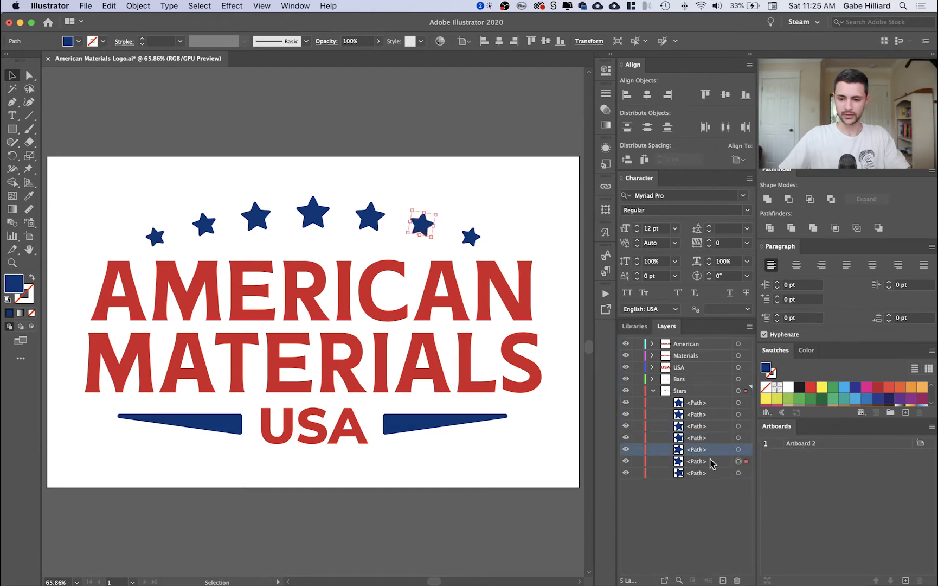
{"action": "left_click_drag", "start_coordinate": [708, 463], "coordinate": [719, 446]}
{"action": "left_click", "coordinate": [738, 462]}
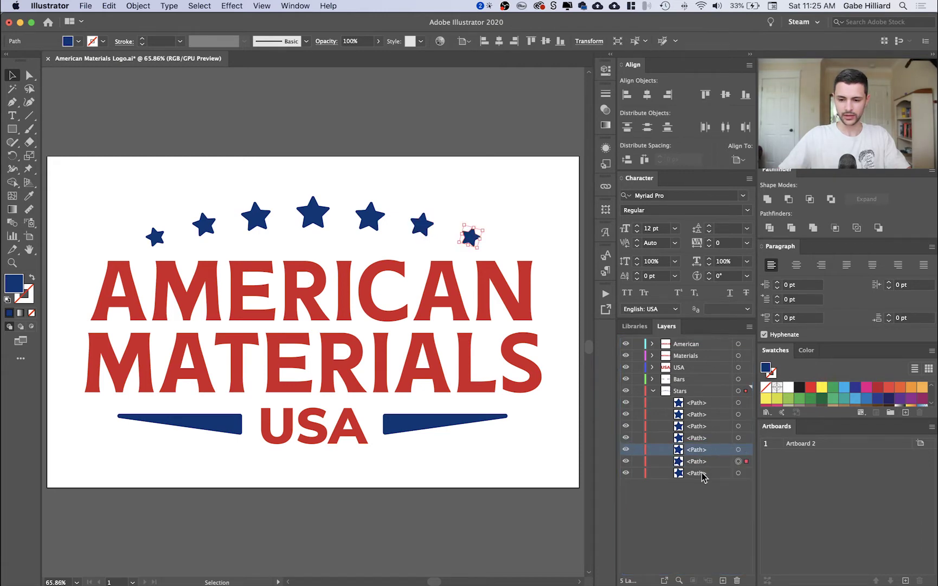
Target the star paths from first to last to check their centre-outward order, collapse the Stars layer and deselect the artwork
{"action": "left_click", "coordinate": [738, 402]}
{"action": "left_click", "coordinate": [738, 413]}
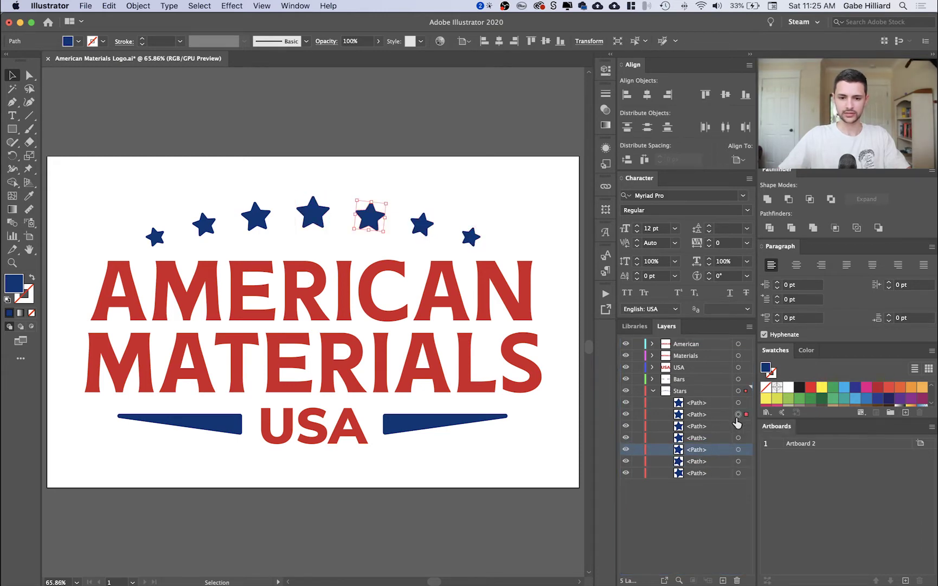
{"action": "left_click", "coordinate": [738, 425]}
{"action": "left_click", "coordinate": [738, 437]}
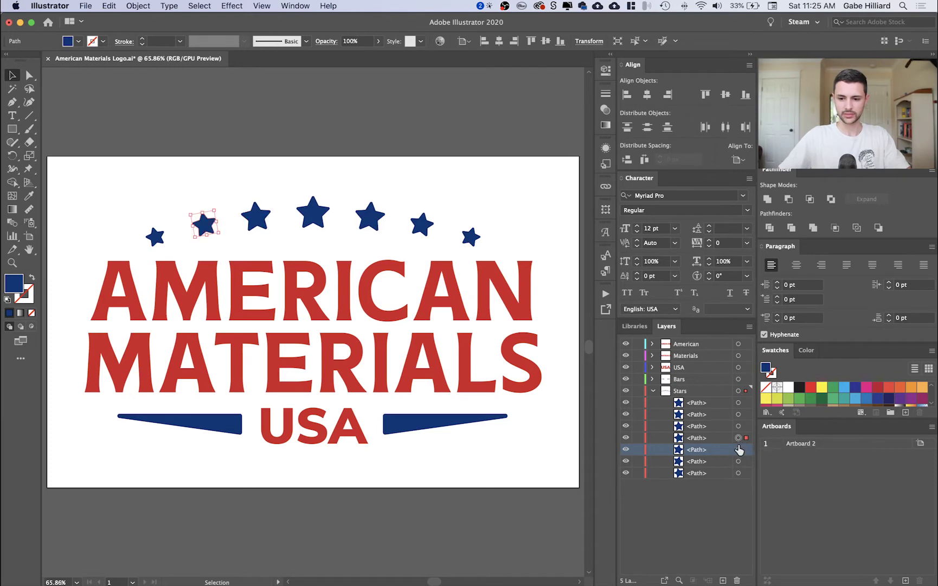
{"action": "left_click", "coordinate": [738, 449]}
{"action": "left_click", "coordinate": [738, 461]}
{"action": "left_click", "coordinate": [738, 473]}
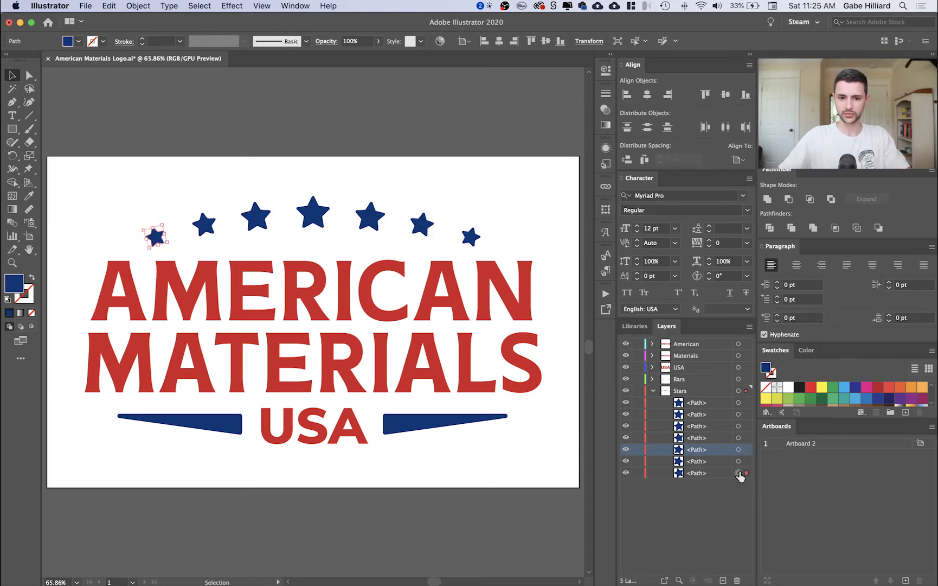
{"action": "left_click", "coordinate": [698, 512]}
{"action": "left_click", "coordinate": [653, 391]}
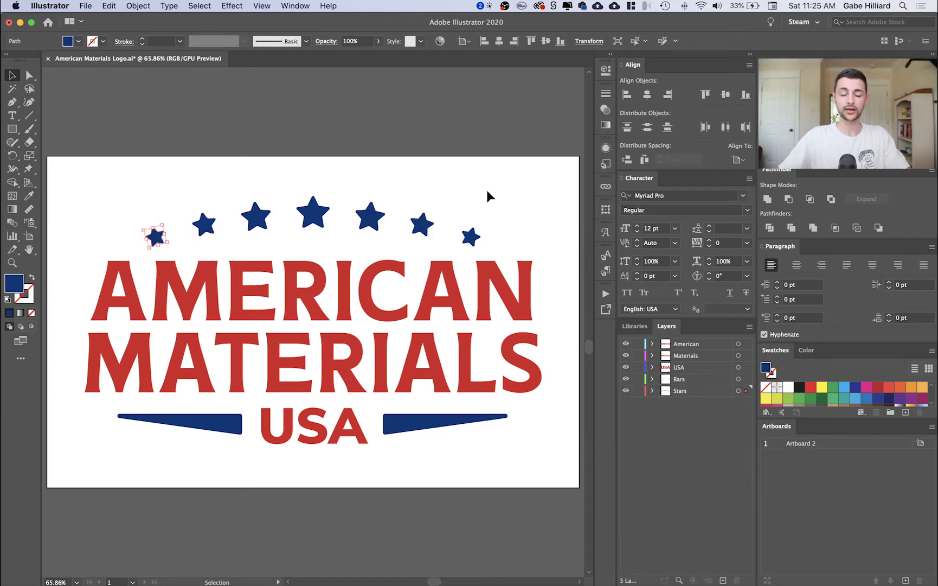
{"action": "left_click", "coordinate": [488, 195]}
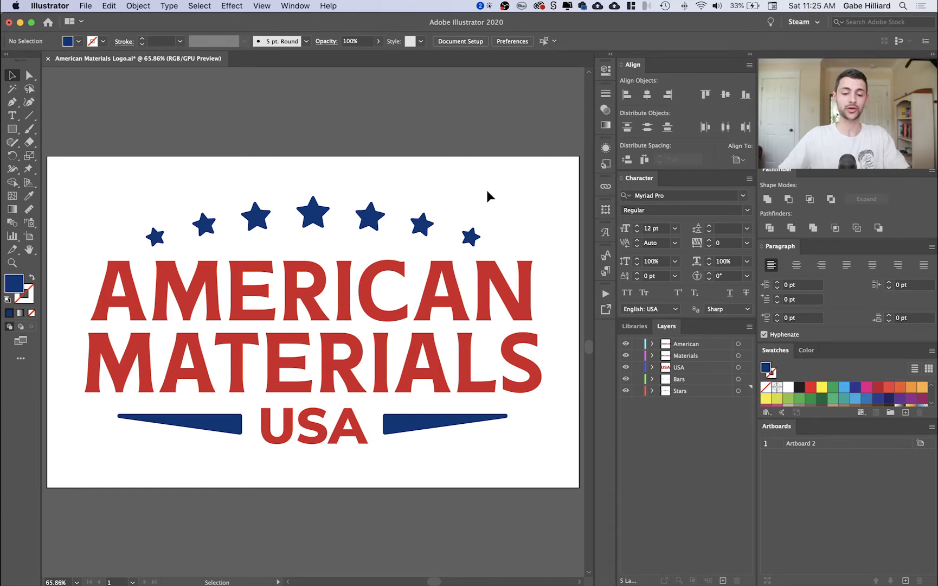
Save a copy of the logo as American Materials Logo Animation.ai in the Files folder with the default Illustrator 2020 options
{"action": "key", "text": "super"}
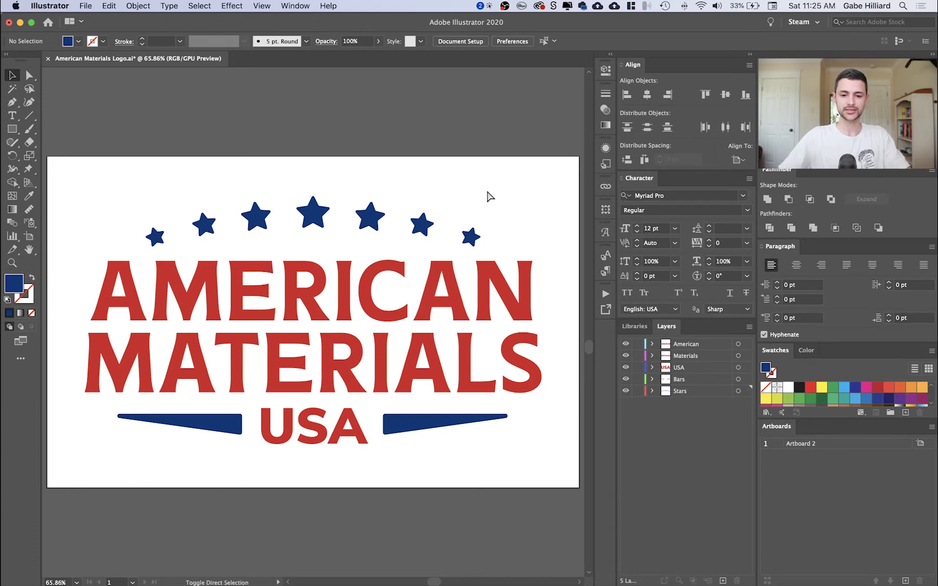
{"action": "key", "text": "shift+super+s"}
{"action": "key", "text": "Right"}
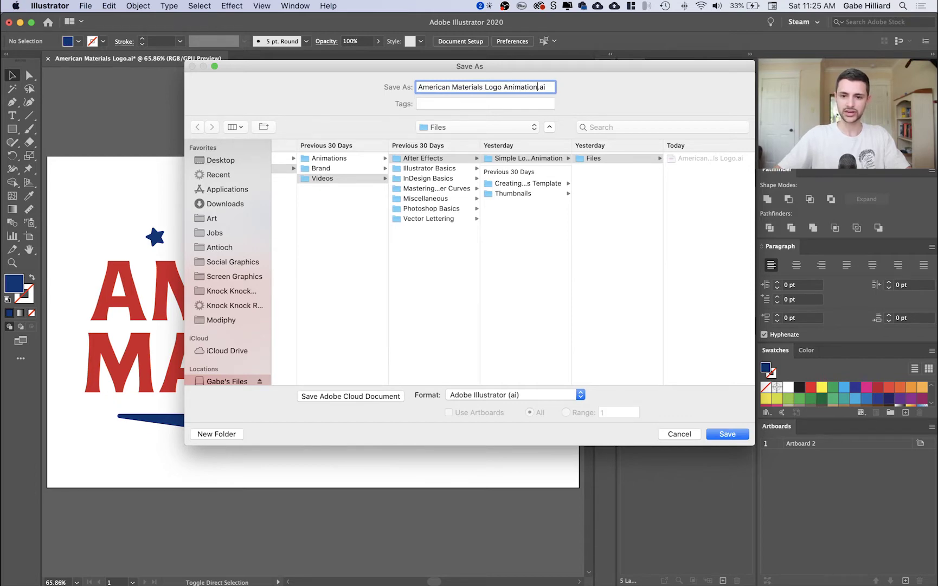
{"action": "key", "text": "Return"}
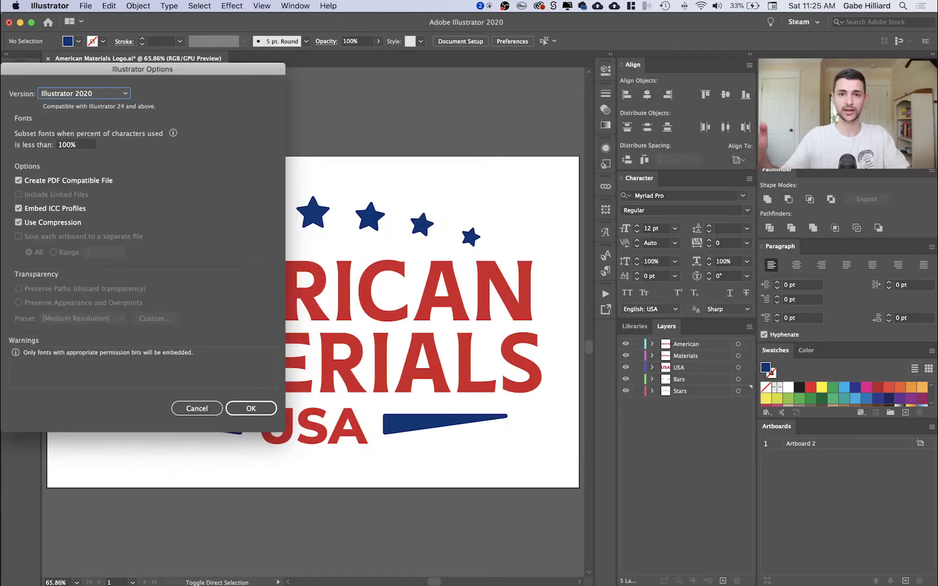
{"action": "key", "text": "Return"}
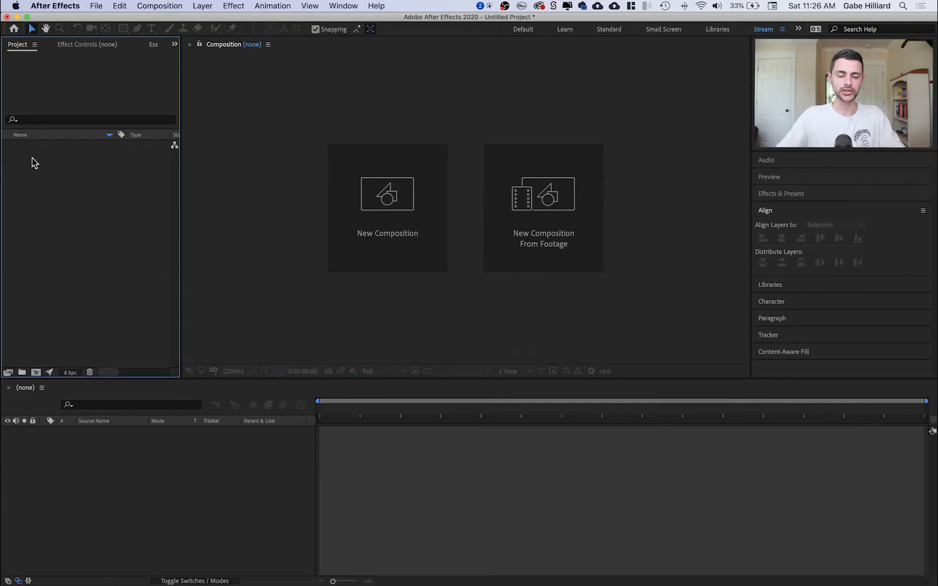
Switch to After Effects, import American Materials Logo Animation.ai as Composition - Retain Layer Sizes, and open the imported composition
{"action": "double_click", "coordinate": [106, 189]}
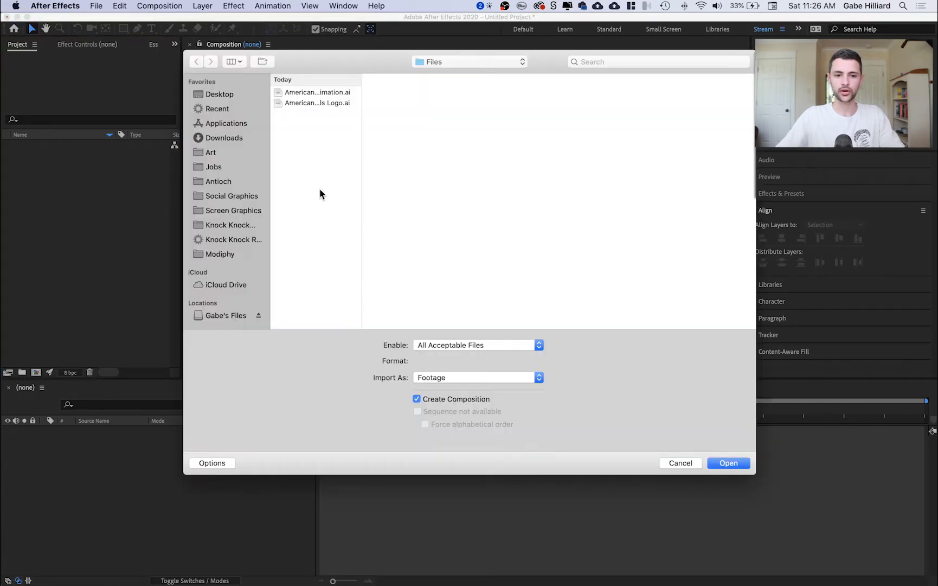
{"action": "left_click", "coordinate": [338, 92]}
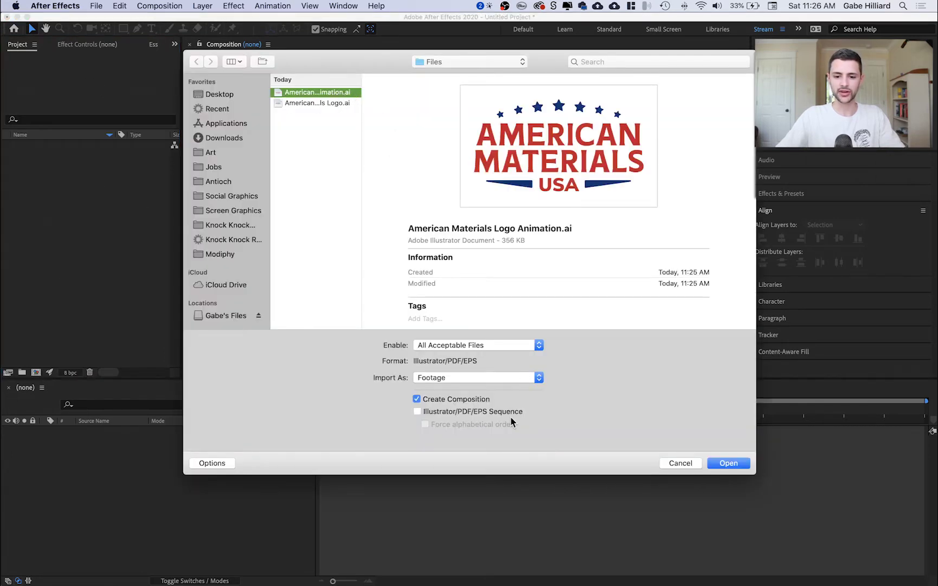
{"action": "left_click", "coordinate": [466, 380]}
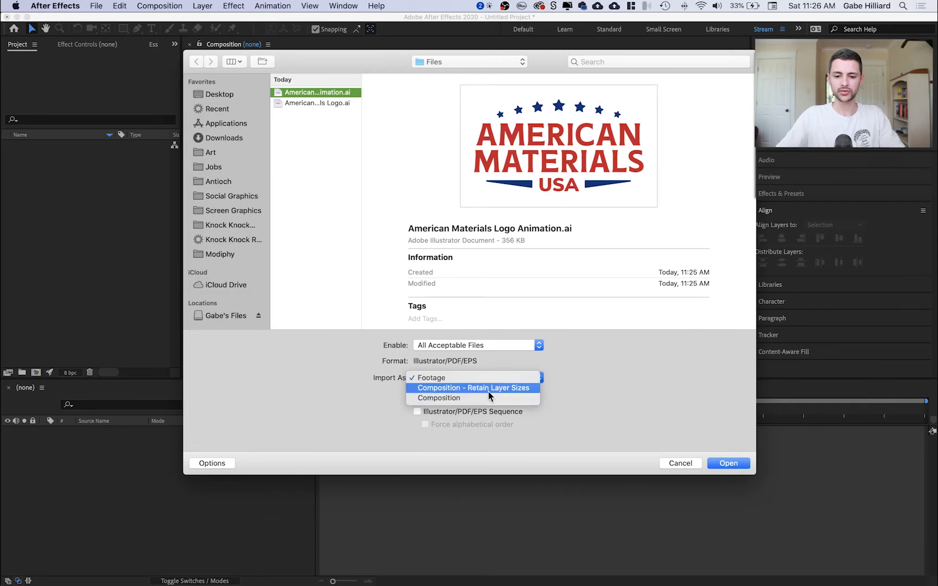
{"action": "left_click", "coordinate": [483, 388]}
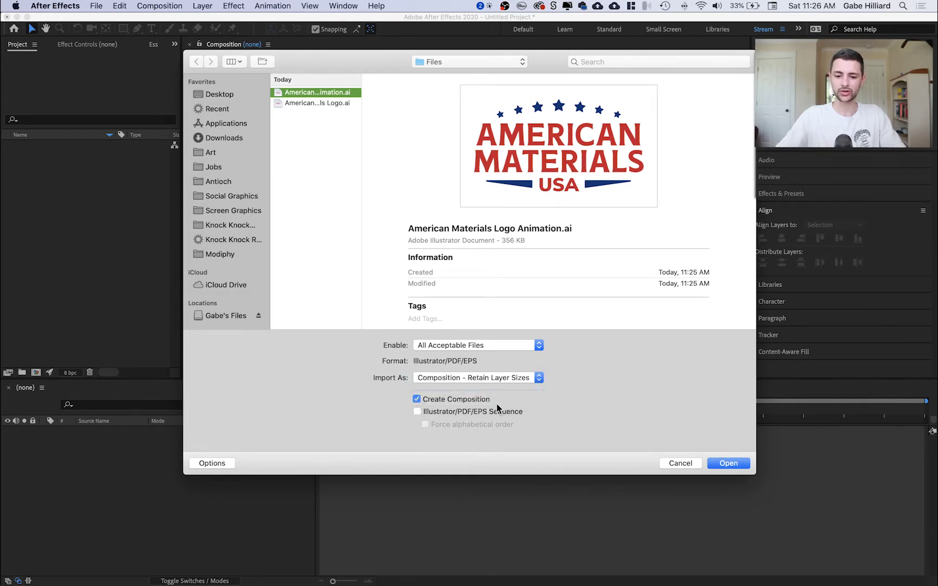
{"action": "left_click", "coordinate": [719, 464]}
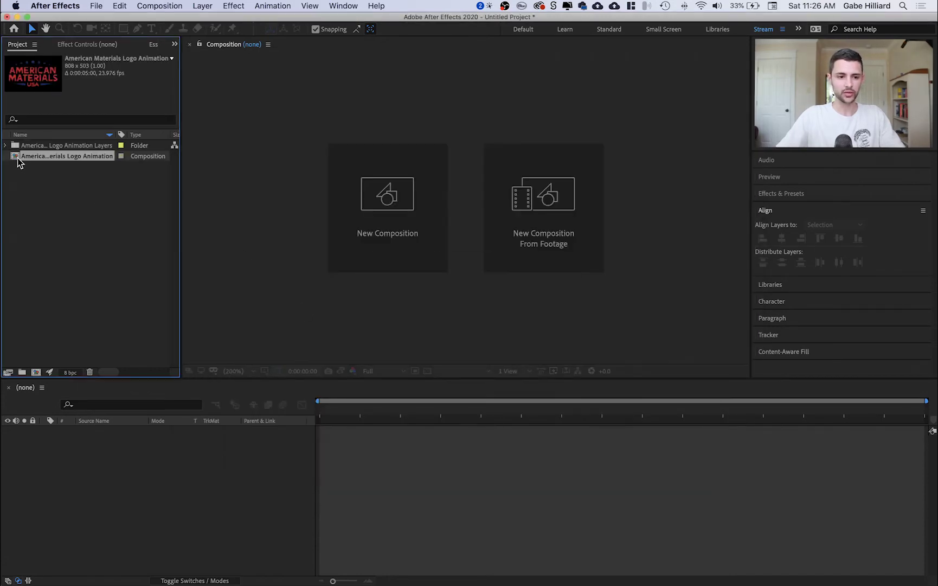
{"action": "double_click", "coordinate": [18, 157]}
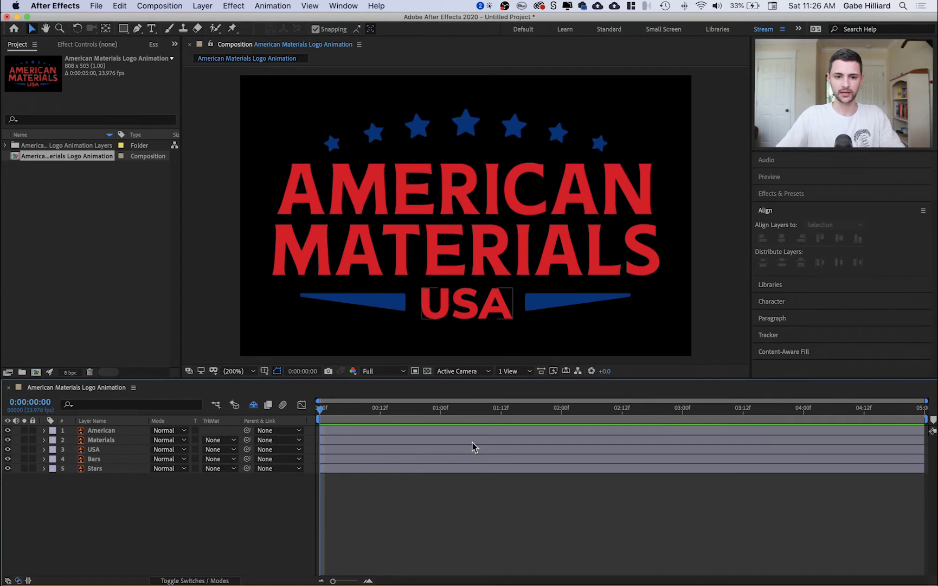
Change the composition's background color to white (FFFFFF) in the composition settings
{"action": "left_click", "coordinate": [173, 5]}
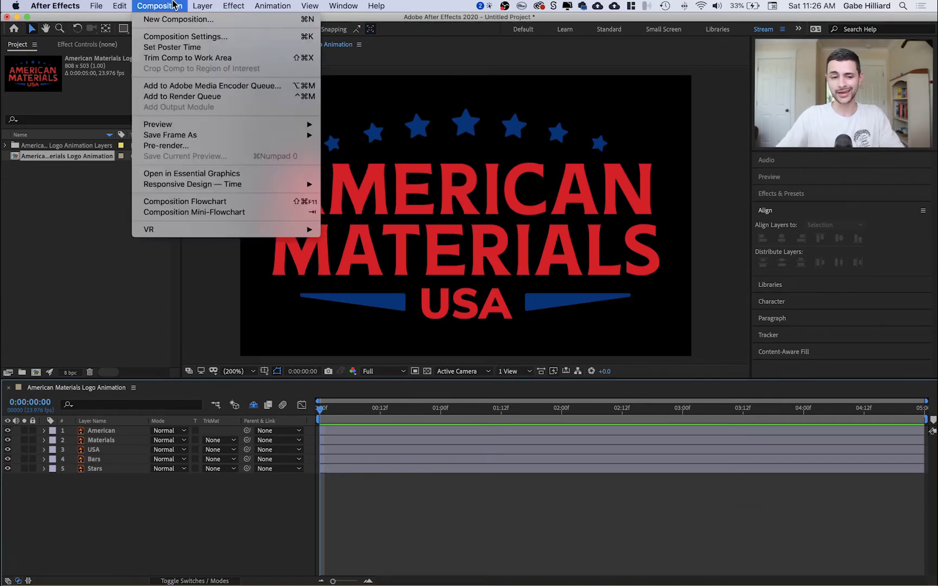
{"action": "left_click", "coordinate": [180, 36]}
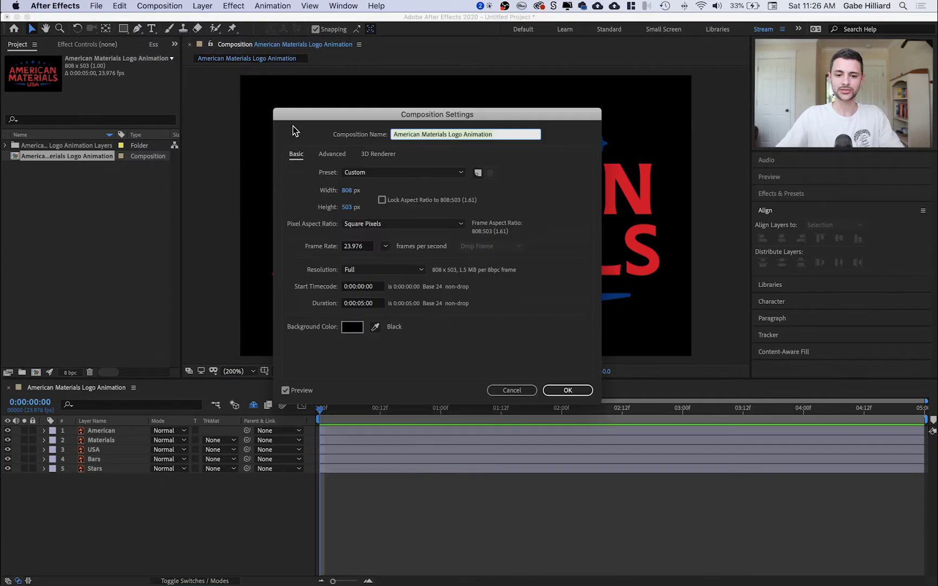
{"action": "left_click", "coordinate": [348, 330]}
{"action": "left_click_drag", "start_coordinate": [158, 166], "coordinate": [48, 117]}
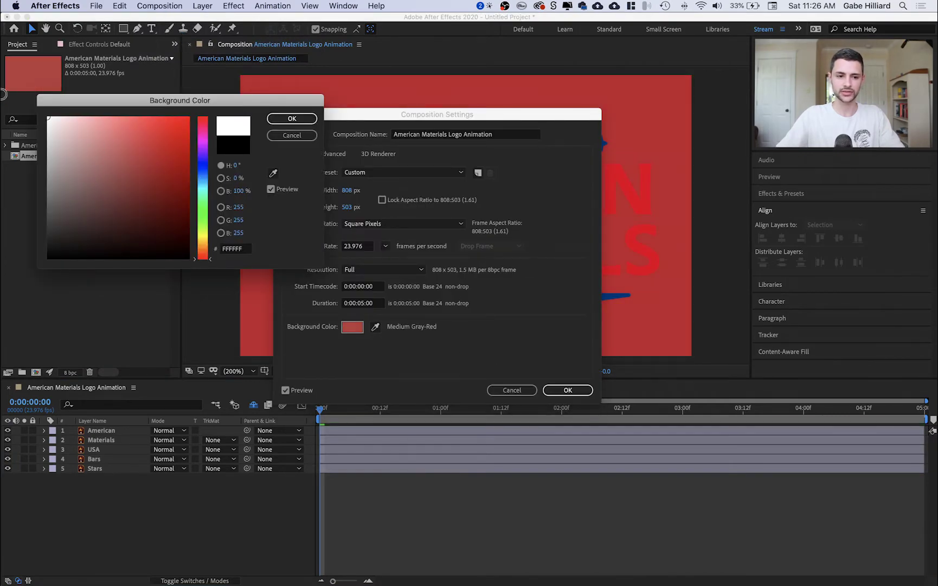
{"action": "left_click", "coordinate": [306, 120]}
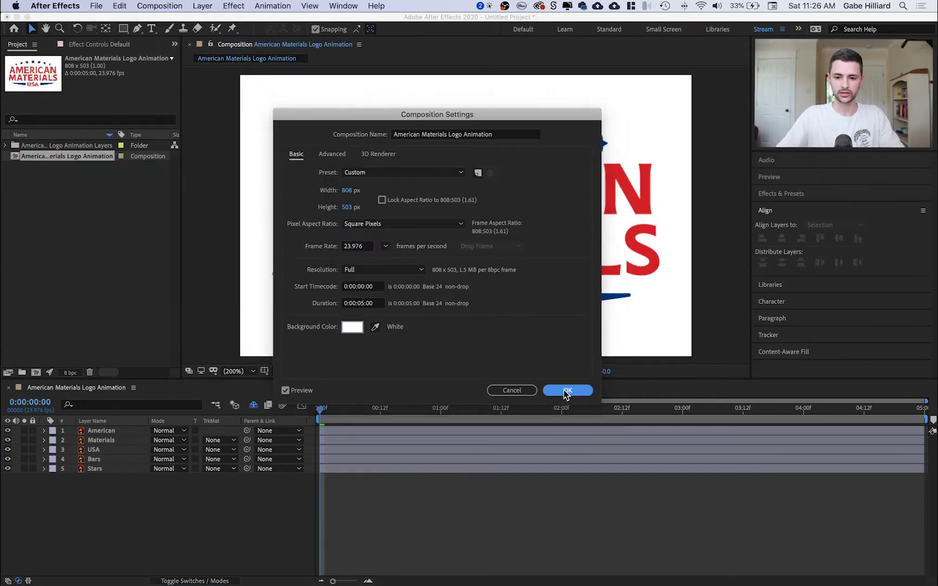
{"action": "left_click", "coordinate": [565, 390]}
Create shapes from the vector layers for American, Materials, USA, Bars and Stars together
{"action": "left_click", "coordinate": [129, 430]}
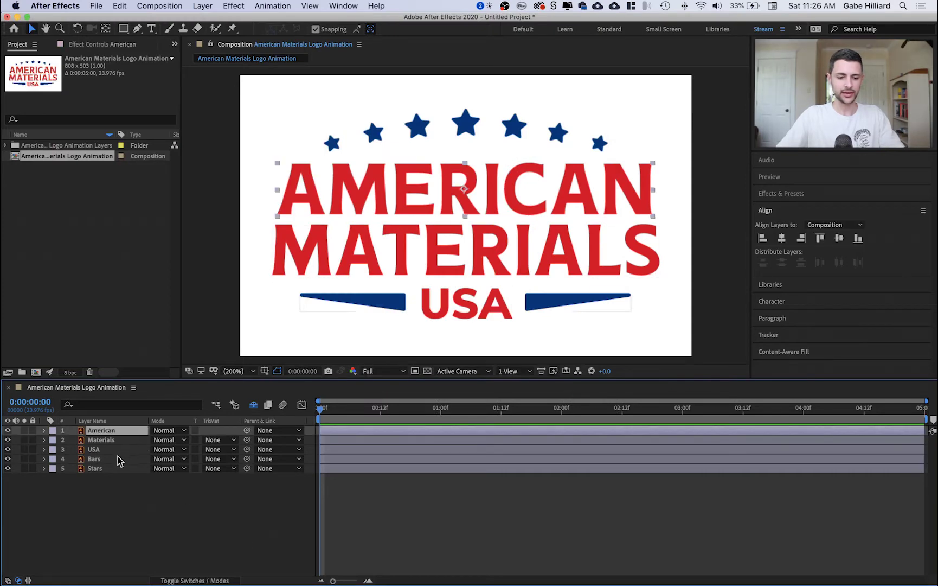
{"action": "left_click", "coordinate": [125, 469], "text": "shift"}
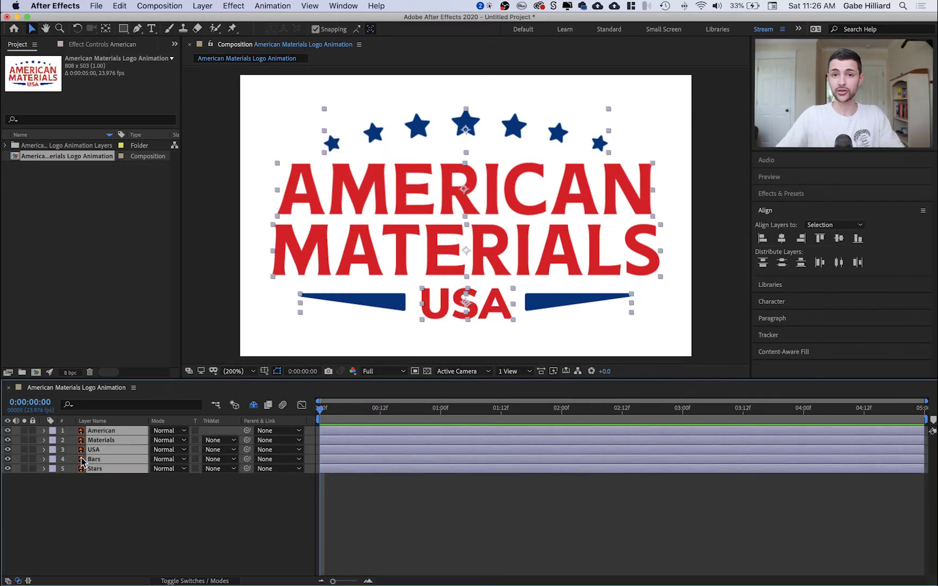
{"action": "right_click", "coordinate": [123, 432]}
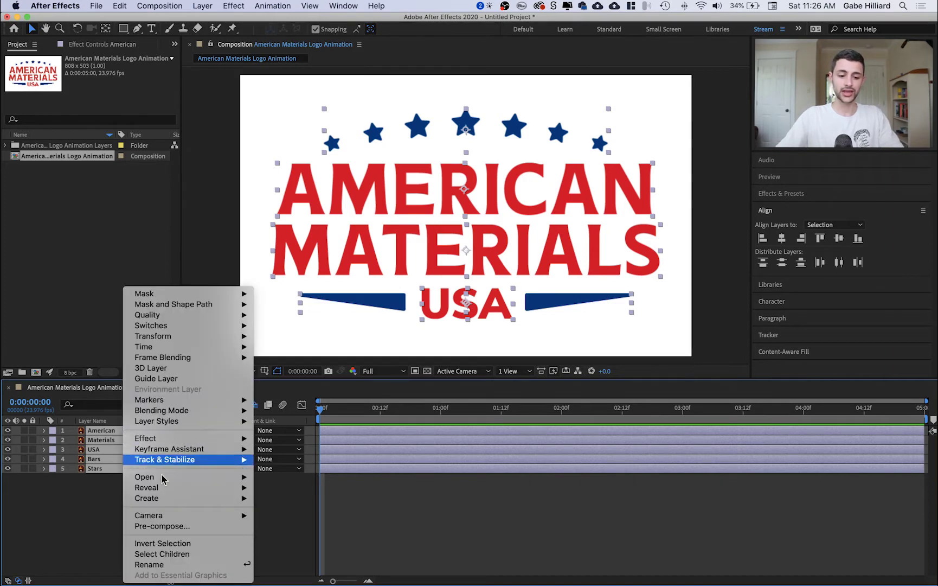
{"action": "mouse_move", "coordinate": [194, 501]}
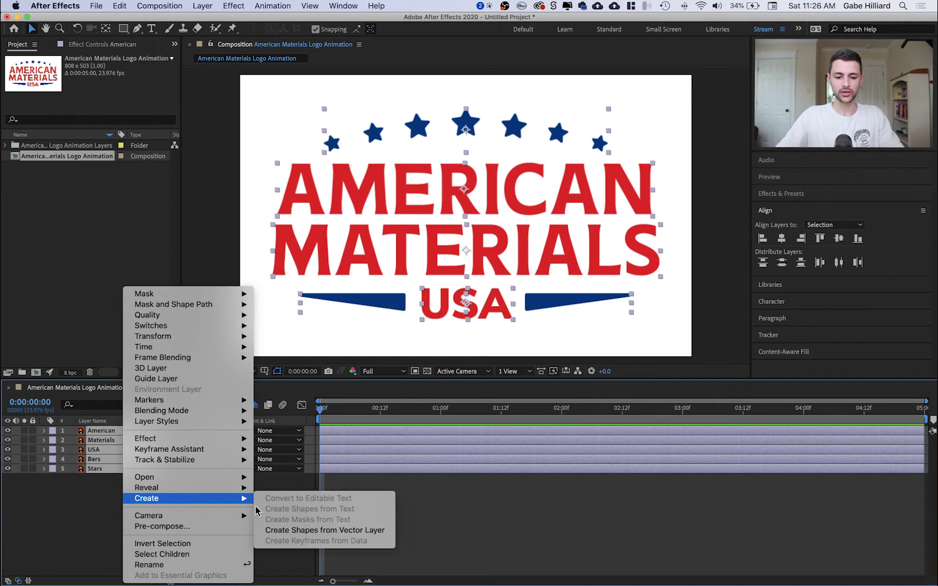
{"action": "left_click", "coordinate": [284, 530]}
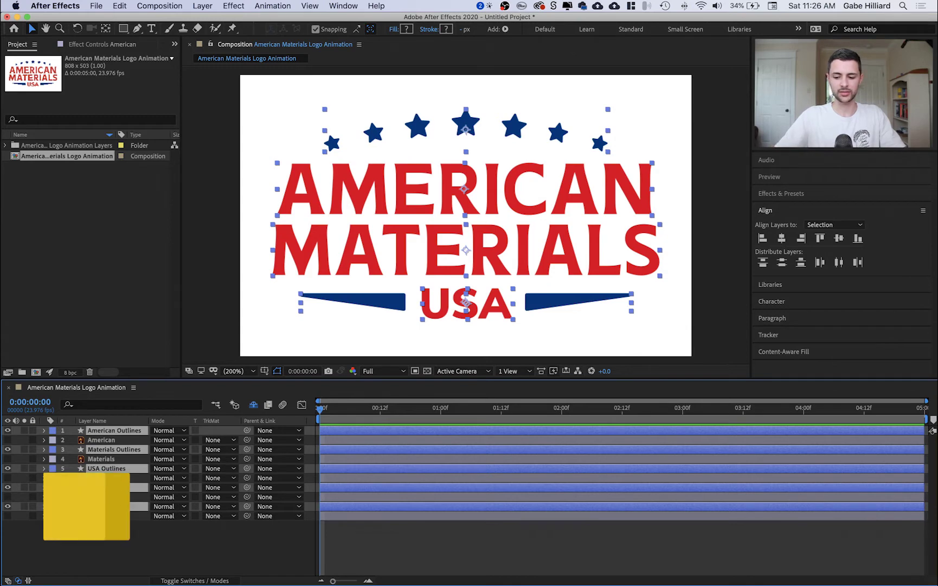
Move the five outline shape layers above the original Illustrator layers and delete the five originals
{"action": "key", "text": "super+bracketright"}
{"action": "key", "text": "super+bracketright"}
{"action": "key", "text": "super+bracketright"}
{"action": "key", "text": "super+bracketright"}
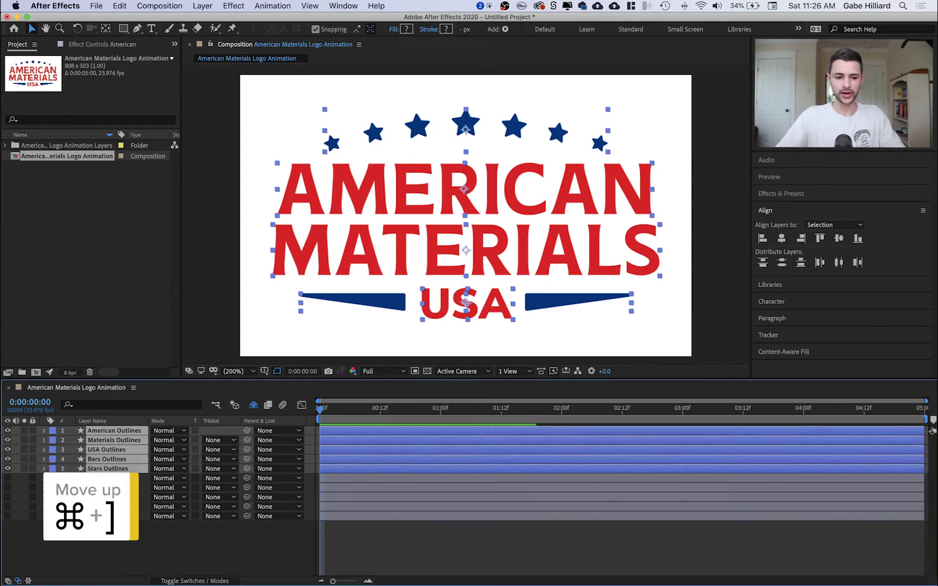
{"action": "left_click", "coordinate": [116, 478]}
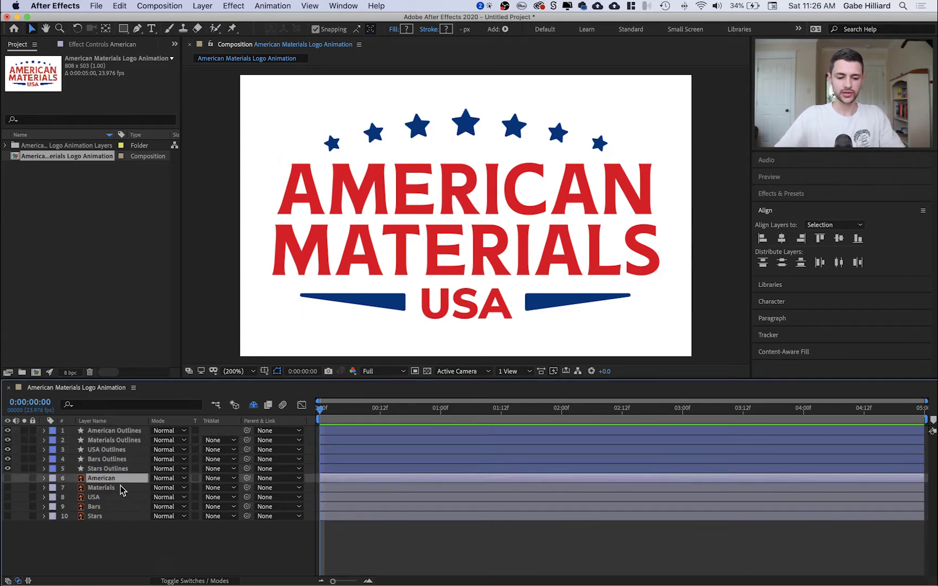
{"action": "left_click", "coordinate": [124, 517], "text": "shift"}
{"action": "key", "text": "Delete"}
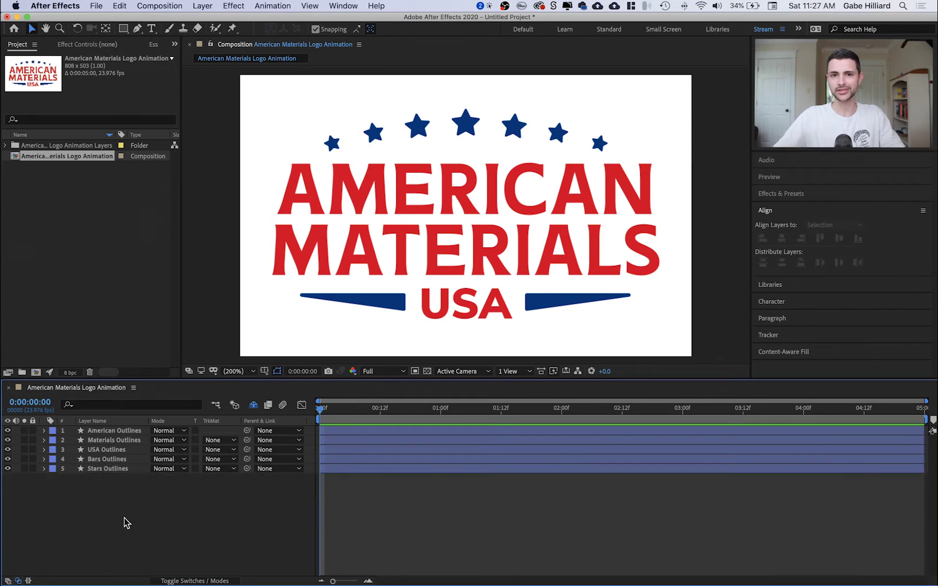
Select each outline layer in turn from American to Stars to check which artwork it holds
{"action": "left_click", "coordinate": [120, 429]}
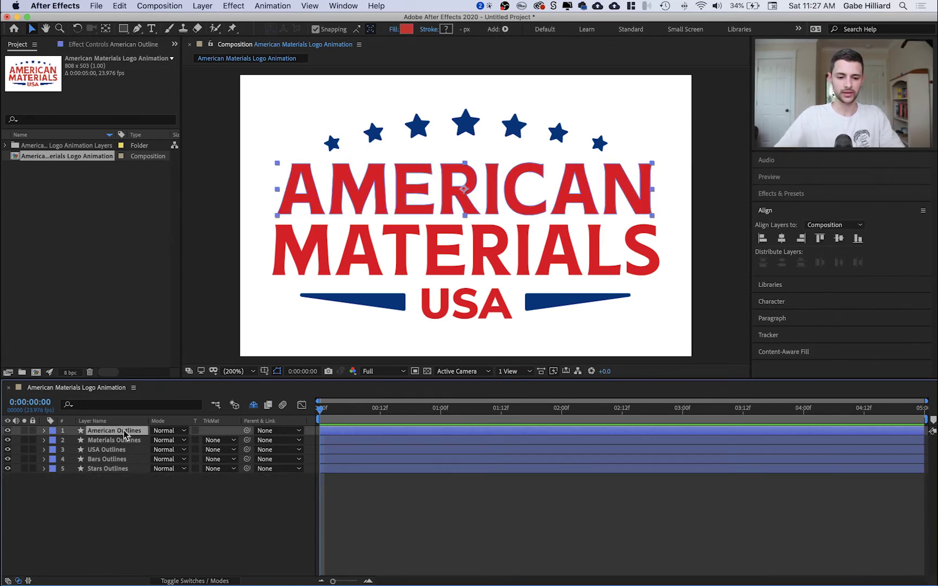
{"action": "left_click", "coordinate": [126, 439]}
{"action": "left_click", "coordinate": [128, 450]}
{"action": "left_click", "coordinate": [129, 459]}
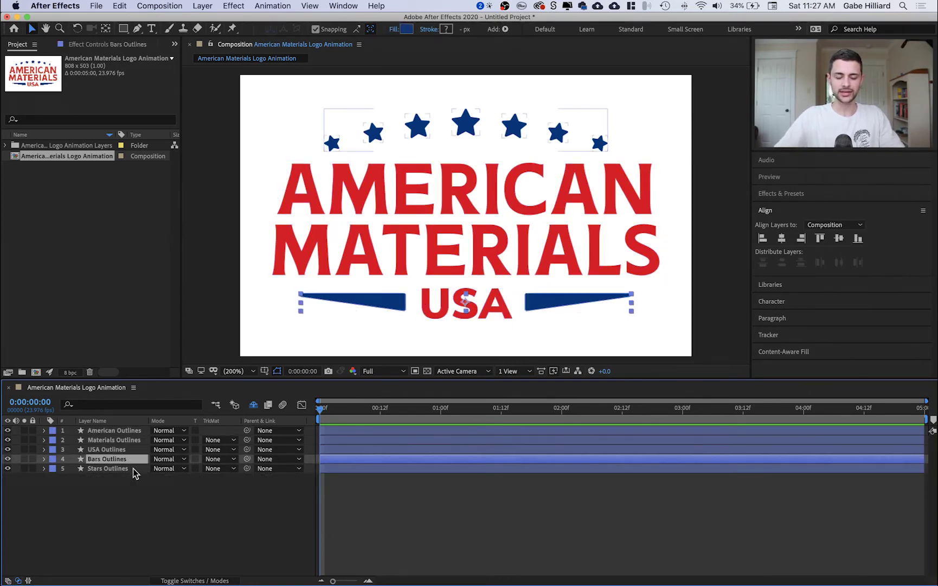
{"action": "left_click", "coordinate": [128, 468]}
{"action": "left_click", "coordinate": [127, 488]}
Select the American Outlines layer and set the current time to 0:00:01:00
{"action": "left_click", "coordinate": [130, 429]}
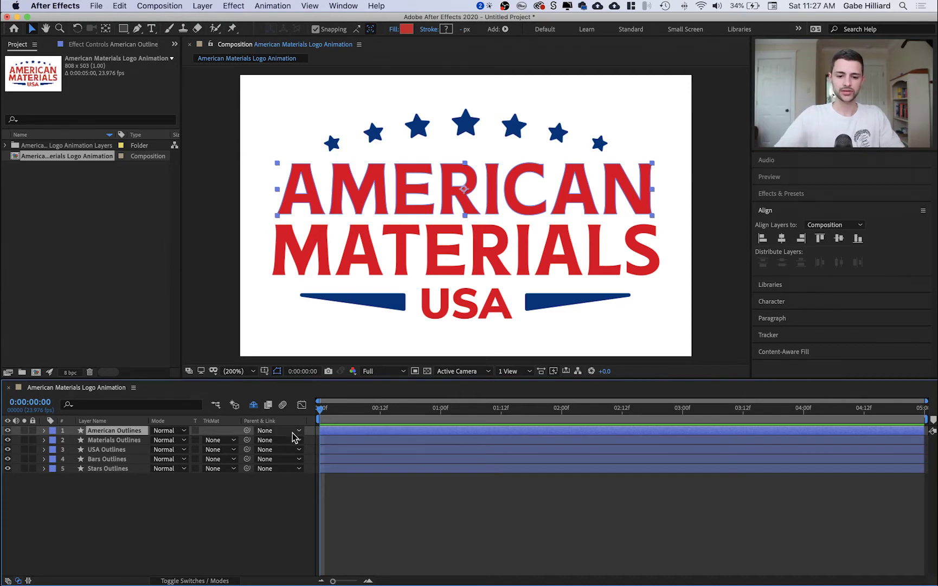
{"action": "left_click_drag", "start_coordinate": [324, 408], "coordinate": [444, 414]}
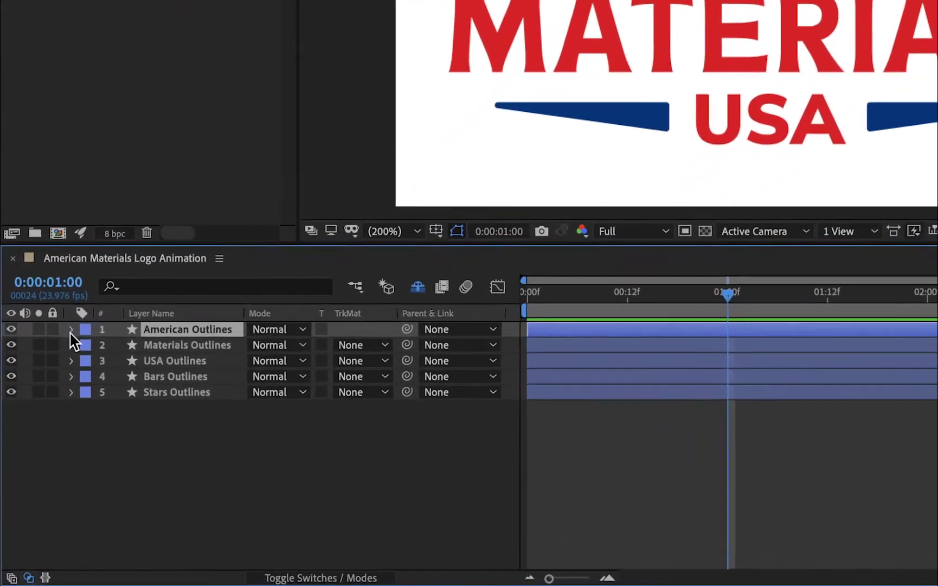
Examine the individual letter groups inside the contents of the American Outlines layer
{"action": "left_click", "coordinate": [44, 431]}
{"action": "left_click", "coordinate": [123, 317]}
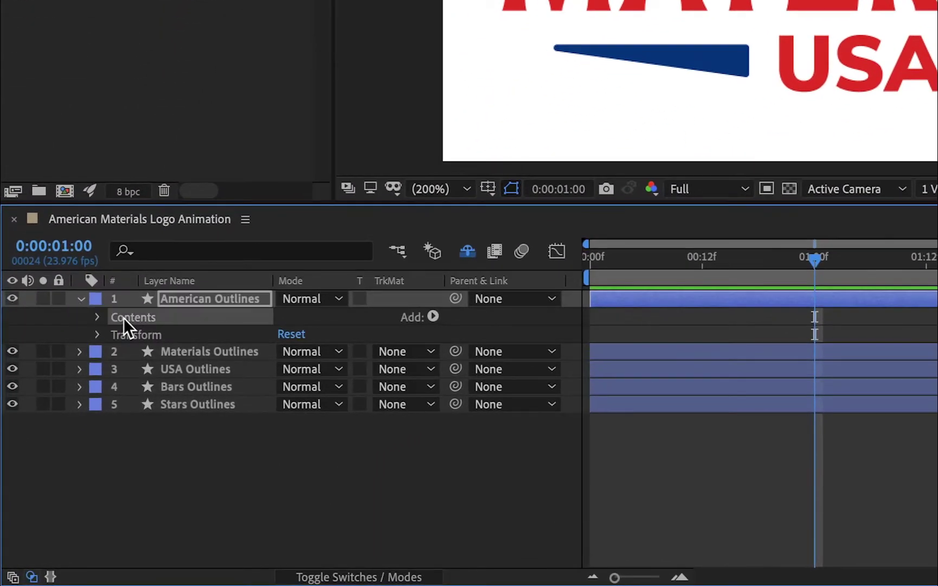
{"action": "left_click", "coordinate": [97, 318]}
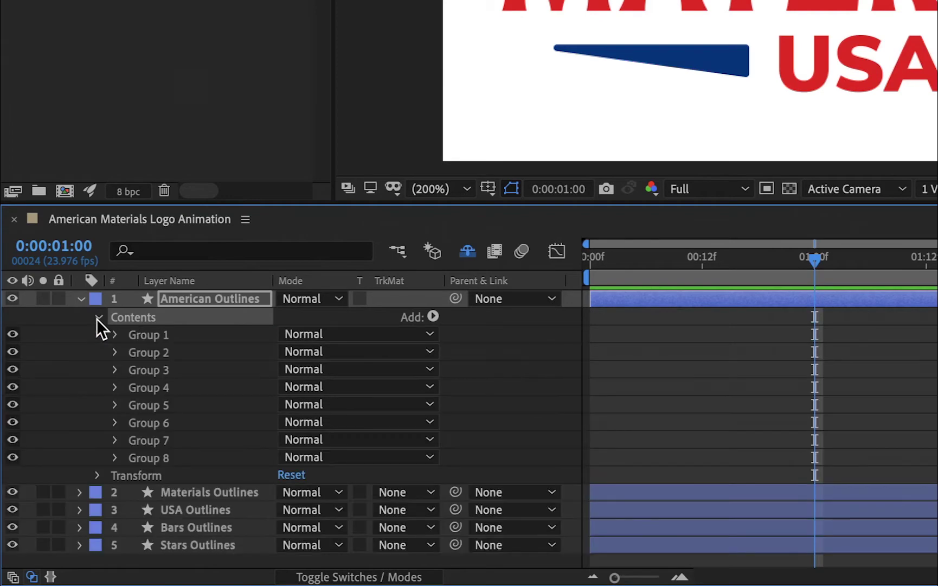
{"action": "left_click", "coordinate": [150, 336]}
{"action": "left_click", "coordinate": [163, 352]}
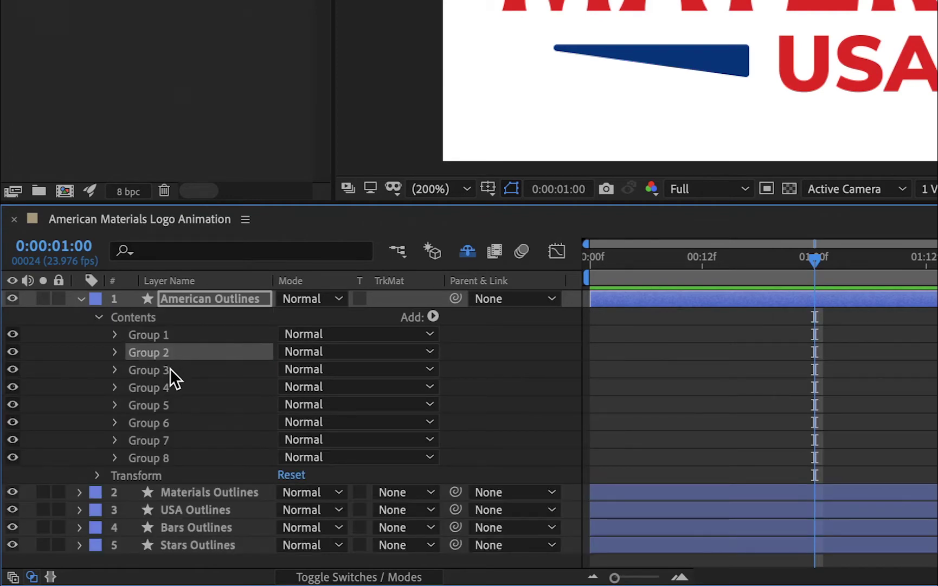
{"action": "left_click", "coordinate": [171, 369]}
{"action": "left_click", "coordinate": [180, 385]}
{"action": "left_click", "coordinate": [183, 404]}
{"action": "left_click", "coordinate": [180, 352]}
{"action": "left_click", "coordinate": [97, 317]}
Add Position and Opacity keyframes to the American Outlines layer at 0:00:01:00
{"action": "left_click", "coordinate": [95, 334]}
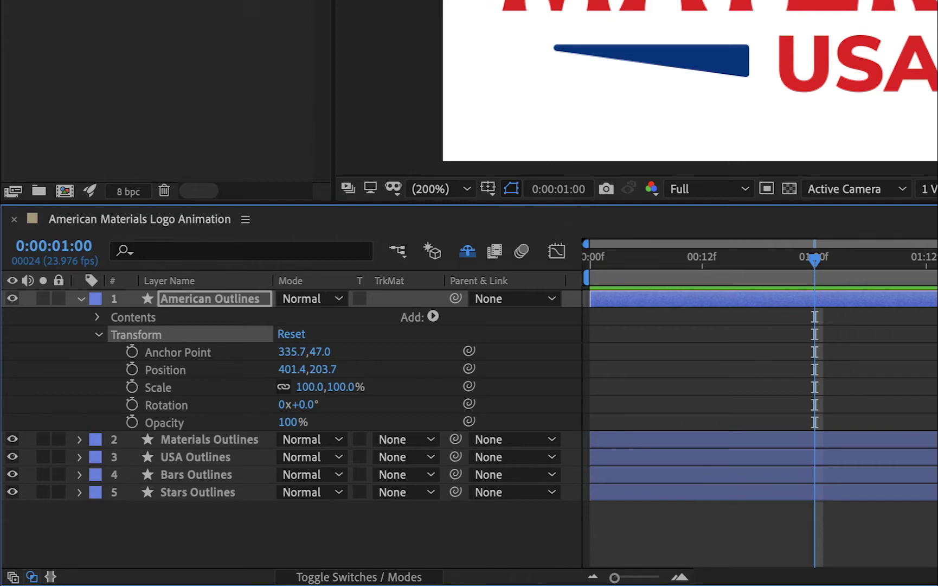
{"action": "left_click", "coordinate": [131, 369]}
{"action": "left_click", "coordinate": [132, 421]}
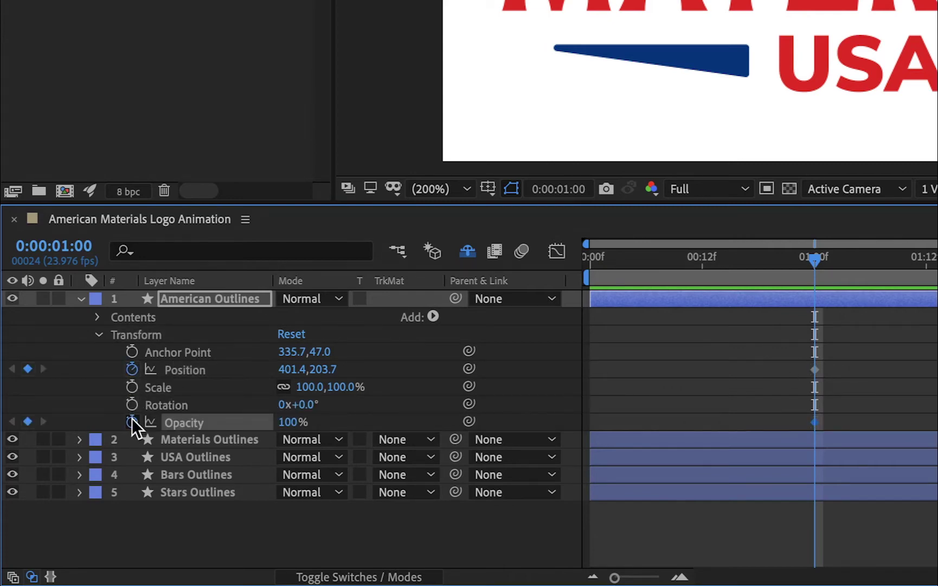
At 0:00:00:18, set the American Outlines layer's vertical position to 253.7 and its opacity to 0%
{"action": "left_click_drag", "start_coordinate": [818, 259], "coordinate": [758, 262]}
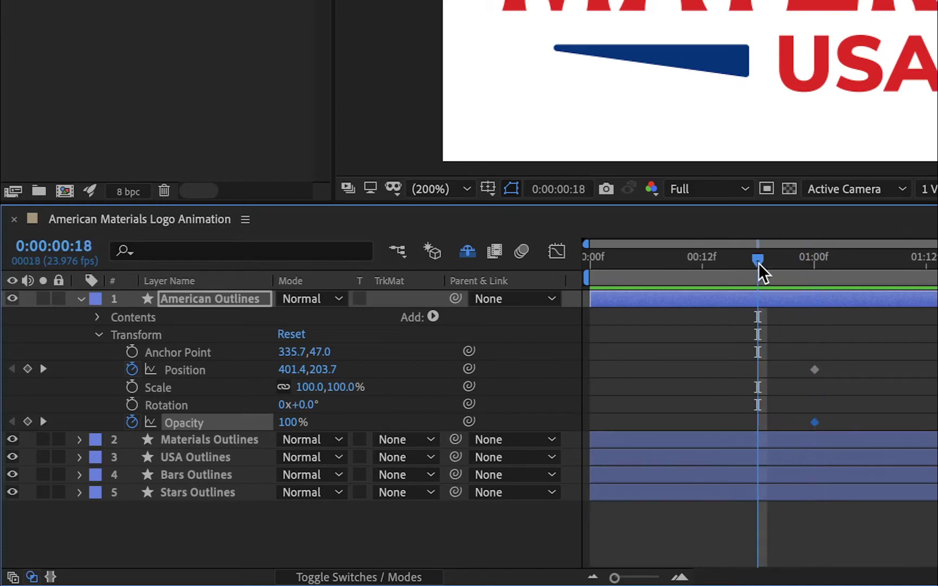
{"action": "left_click", "coordinate": [323, 369]}
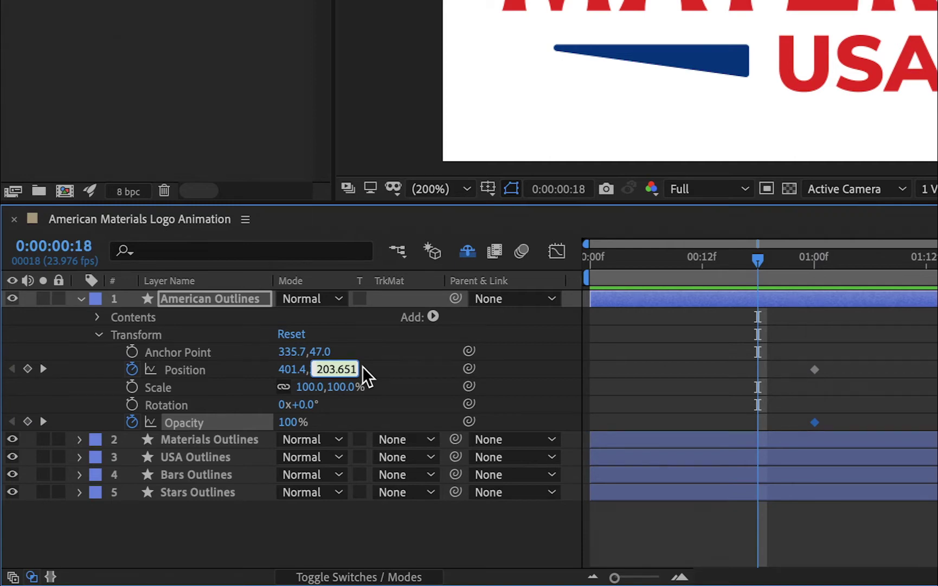
{"action": "key", "text": "Right"}
{"action": "key", "text": "Return"}
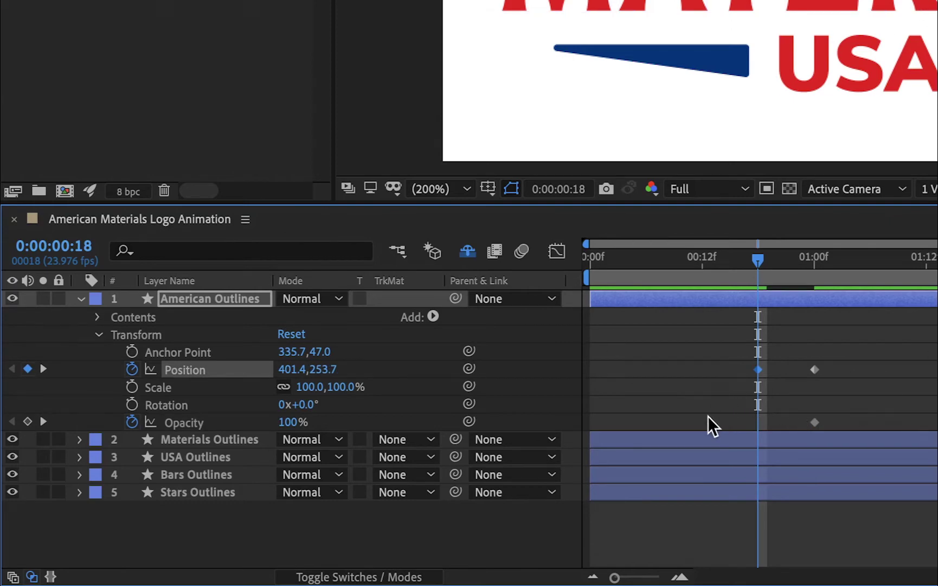
{"action": "left_click_drag", "start_coordinate": [288, 422], "coordinate": [135, 426]}
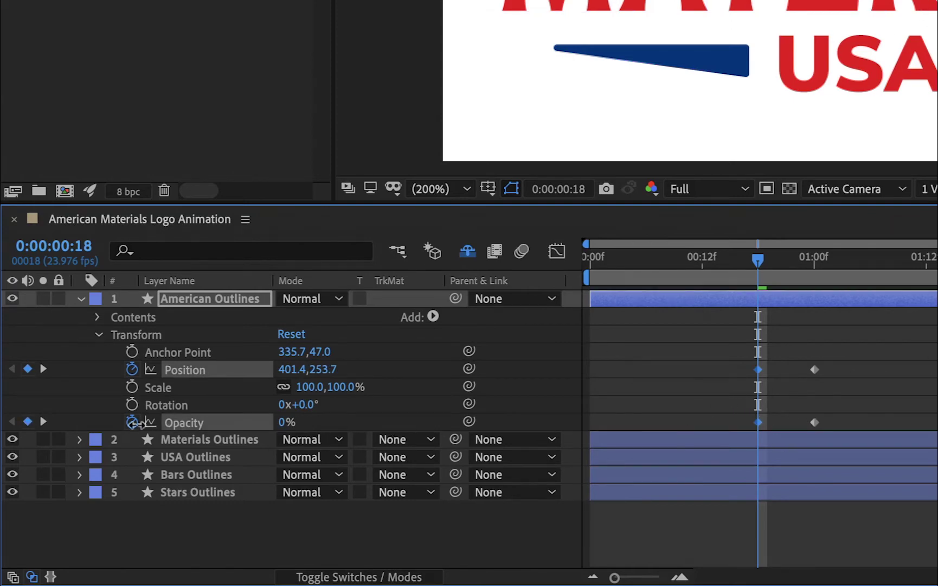
{"action": "left_click", "coordinate": [692, 374]}
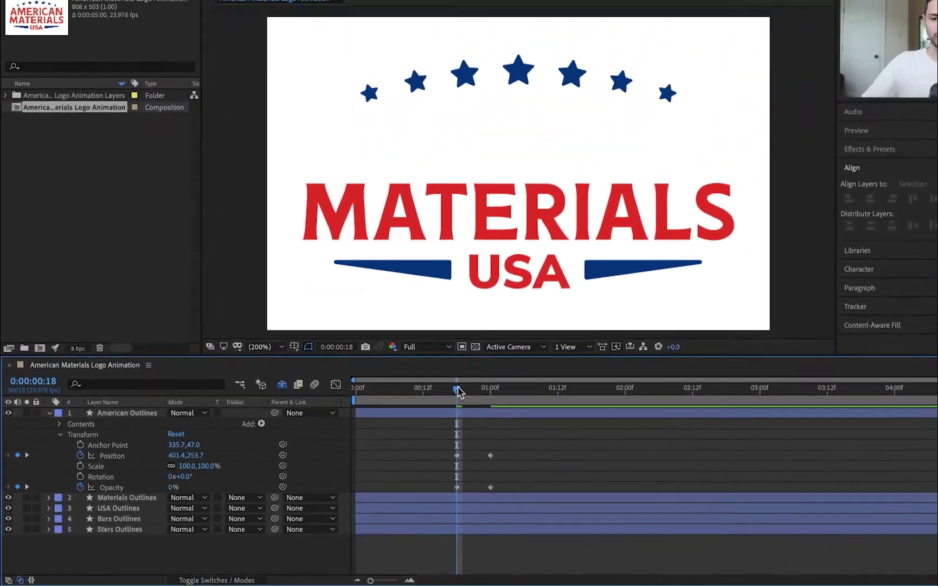
Scrub from 0:00:00:18 to 0:00:01:00 to preview the movement and fade of the word American
{"action": "left_click_drag", "start_coordinate": [759, 261], "coordinate": [803, 261]}
{"action": "mouse_move", "coordinate": [437, 412]}
{"action": "left_mouse_down"}
{"action": "mouse_move", "coordinate": [410, 410]}
{"action": "mouse_move", "coordinate": [441, 413]}
{"action": "left_mouse_up"}
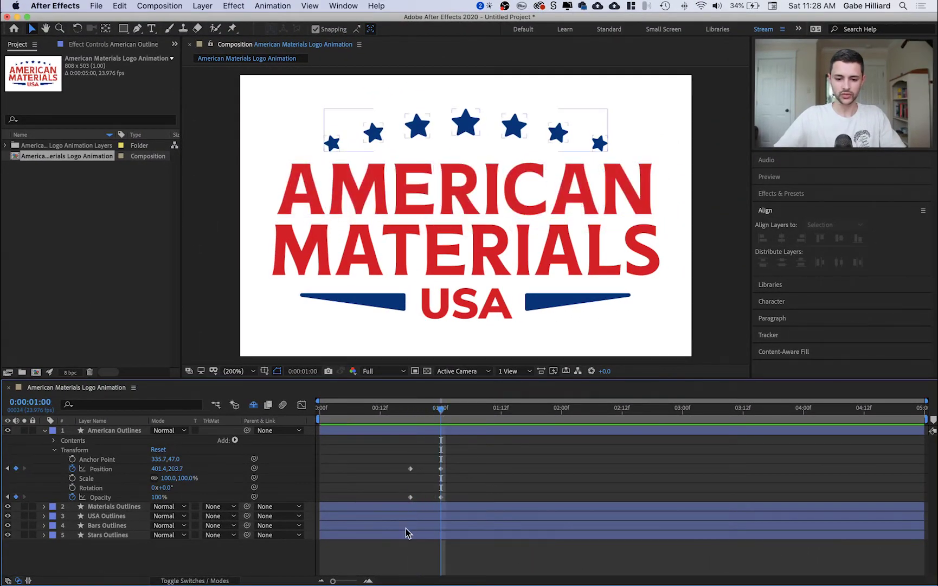
{"action": "left_click", "coordinate": [416, 511]}
Add Position and Opacity keyframes at 0:00:01:00 to the Materials Outlines and USA Outlines layers and reveal their keyframed properties
{"action": "left_click", "coordinate": [129, 514]}
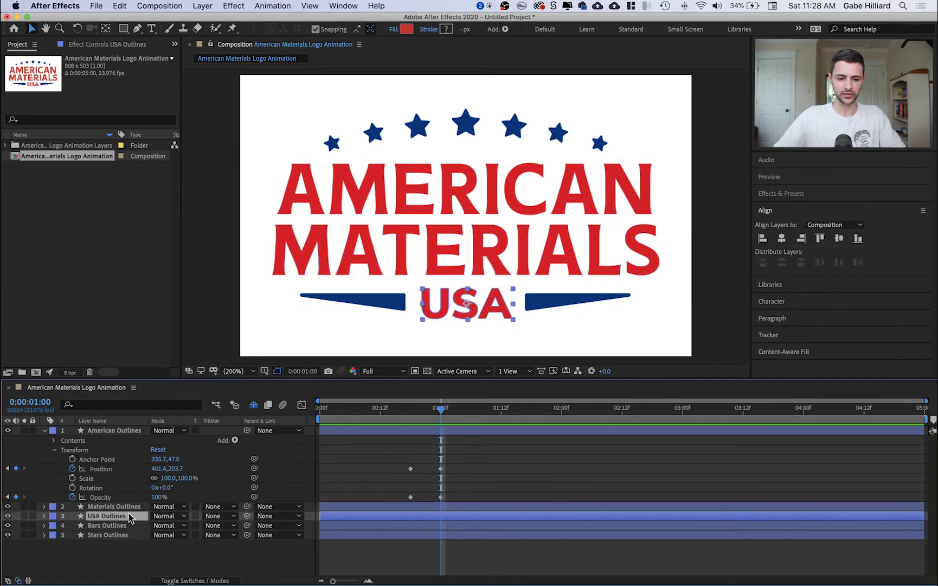
{"action": "left_click", "coordinate": [127, 507], "text": "shift"}
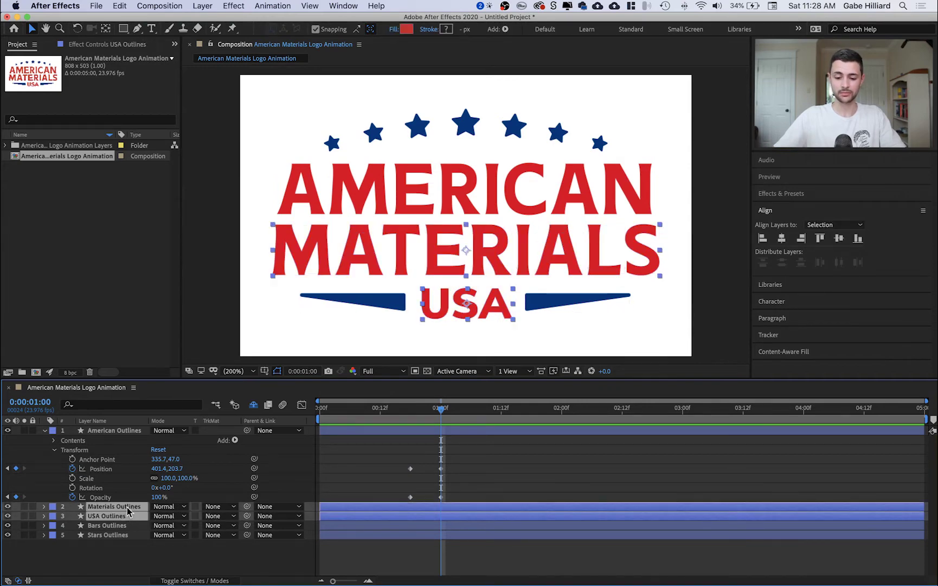
{"action": "key", "text": "p"}
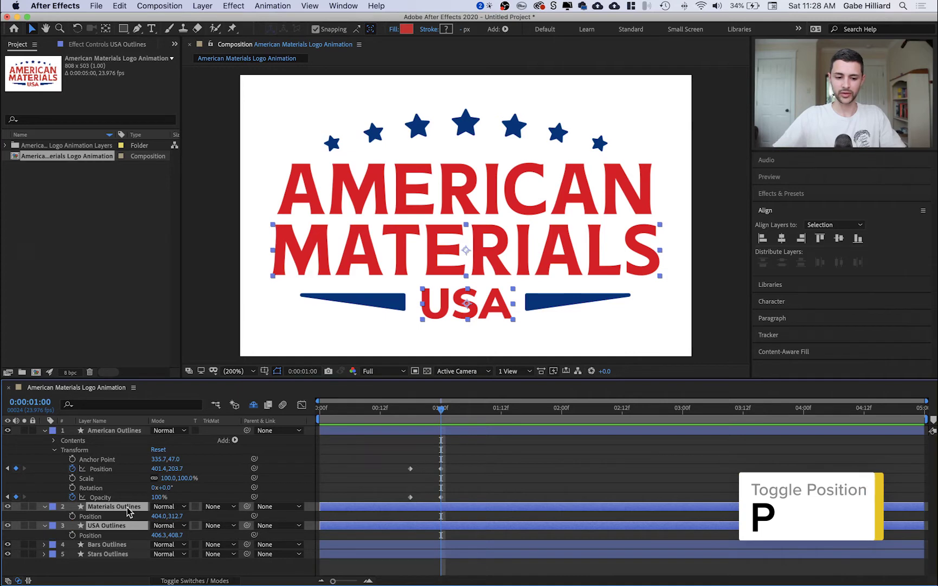
{"action": "left_click", "coordinate": [72, 516]}
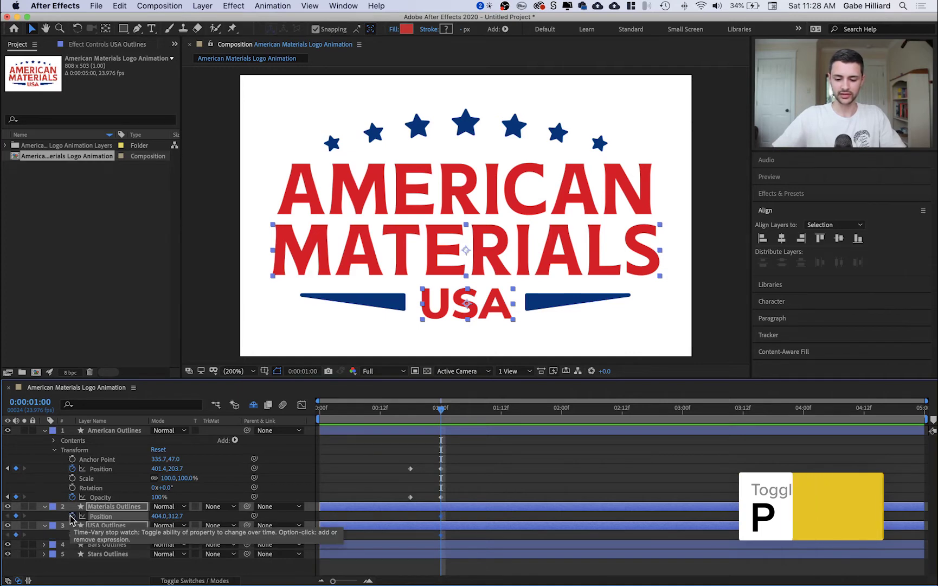
{"action": "key", "text": "t"}
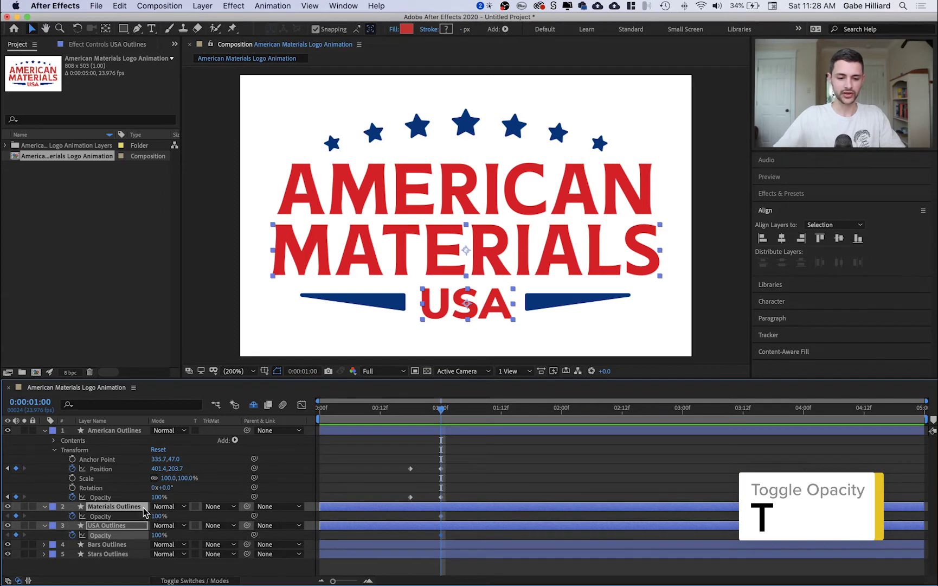
{"action": "key", "text": "u"}
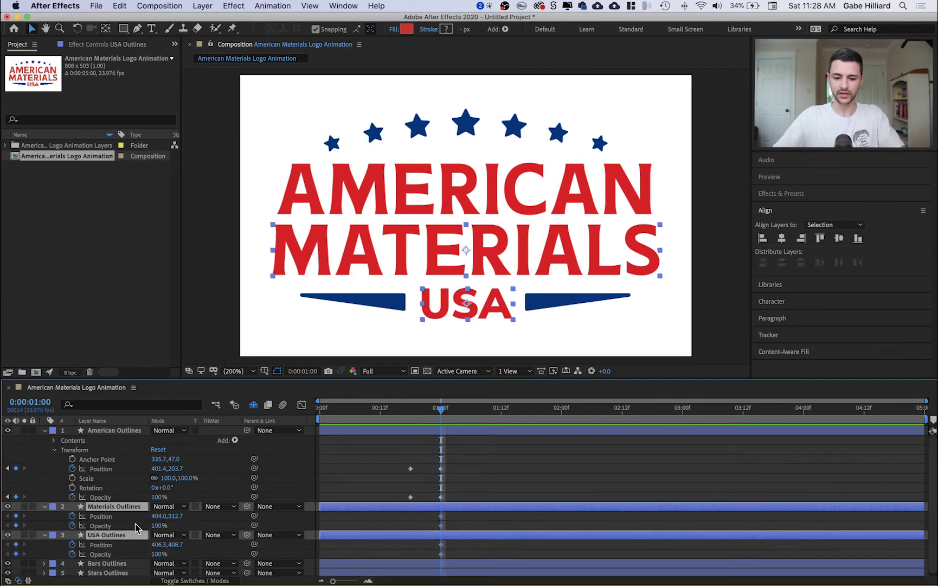
{"action": "left_click", "coordinate": [399, 524]}
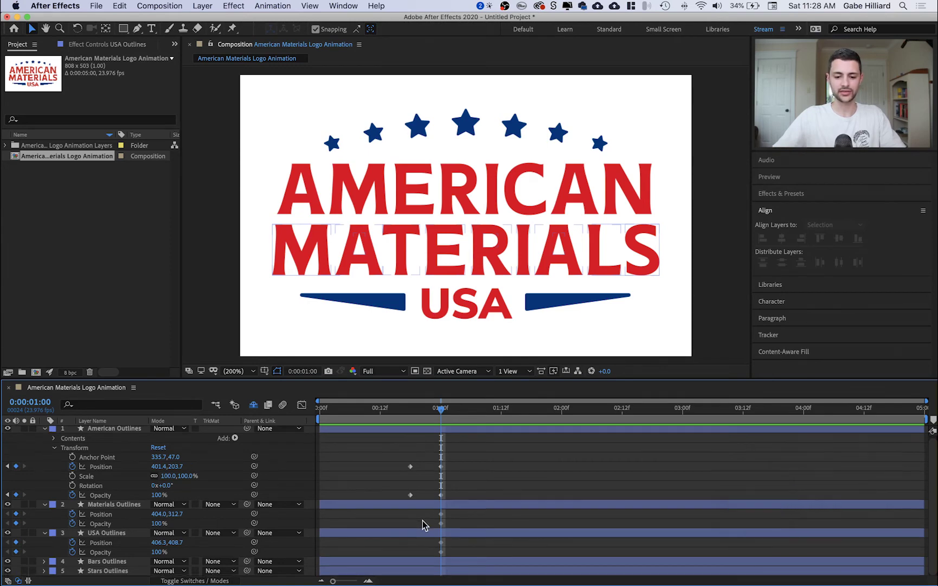
At 0:00:00:18, set the Materials Outlines layer's vertical position to 362.7 and its opacity to 0%
{"action": "scroll", "coordinate": [422, 521], "scroll_direction": "down", "scroll_amount": 1}
{"action": "left_click", "coordinate": [410, 410]}
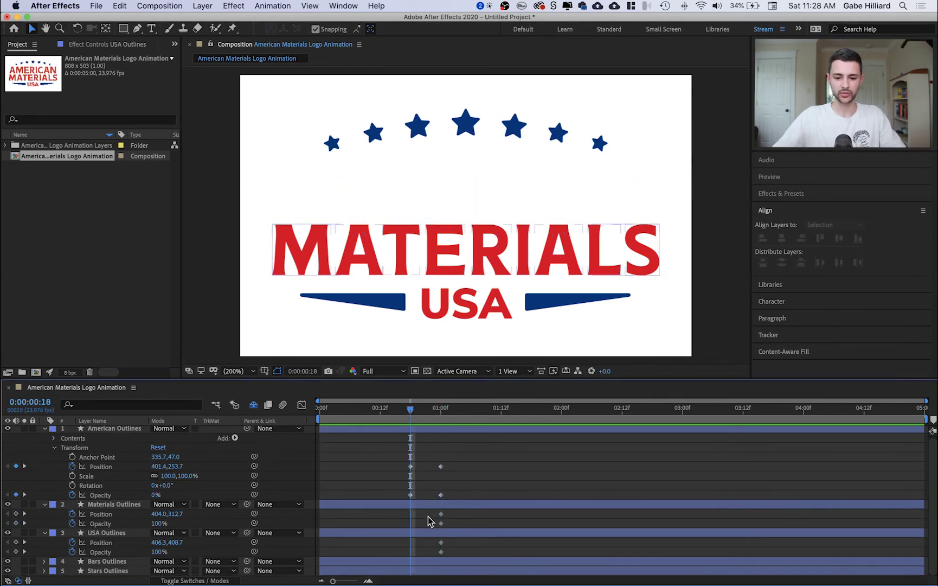
{"action": "left_click", "coordinate": [183, 515]}
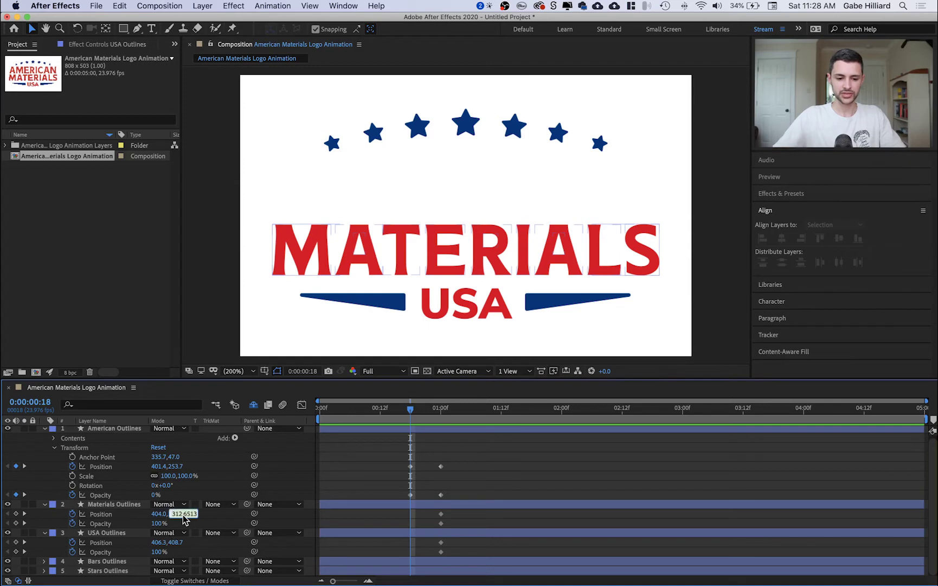
{"action": "type", "text": "+50"}
{"action": "key", "text": "Return"}
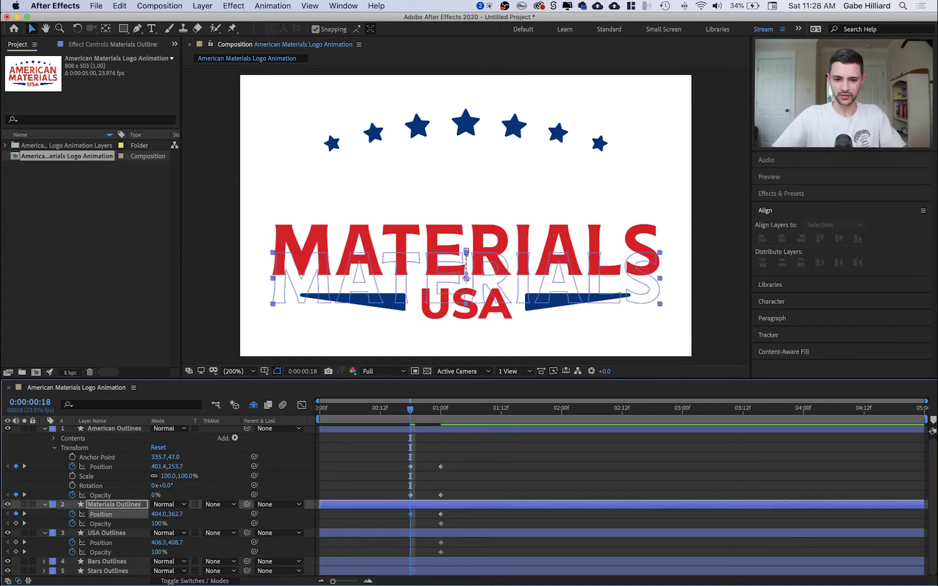
{"action": "left_click_drag", "start_coordinate": [161, 525], "coordinate": [10, 524]}
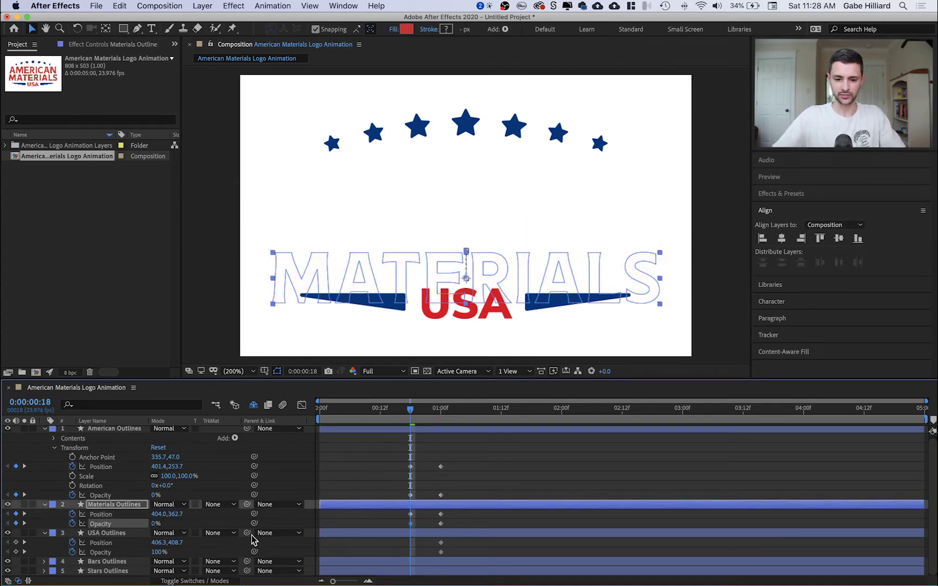
{"action": "left_click", "coordinate": [372, 554]}
At 0:00:00:18, lower the USA Outlines layer by 25 to vertical position 433.7, set its opacity to 0%, and scrub to preview
{"action": "left_click", "coordinate": [106, 543]}
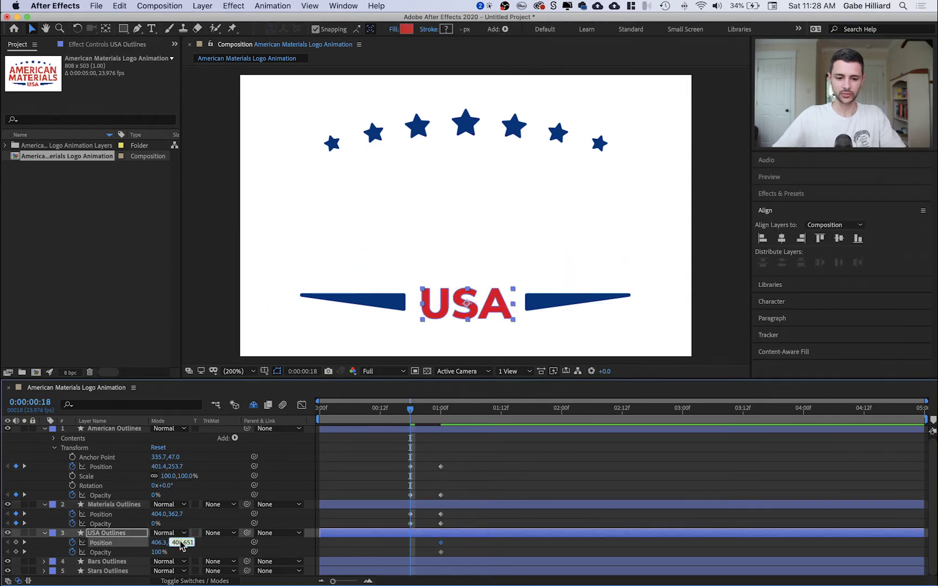
{"action": "key", "text": "Right"}
{"action": "type", "text": "+25"}
{"action": "key", "text": "Return"}
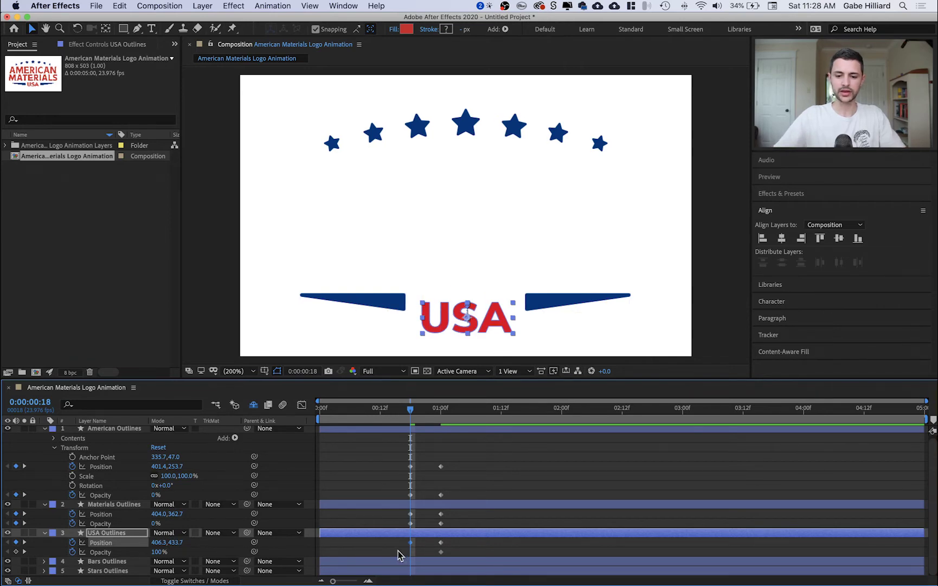
{"action": "left_click", "coordinate": [362, 551]}
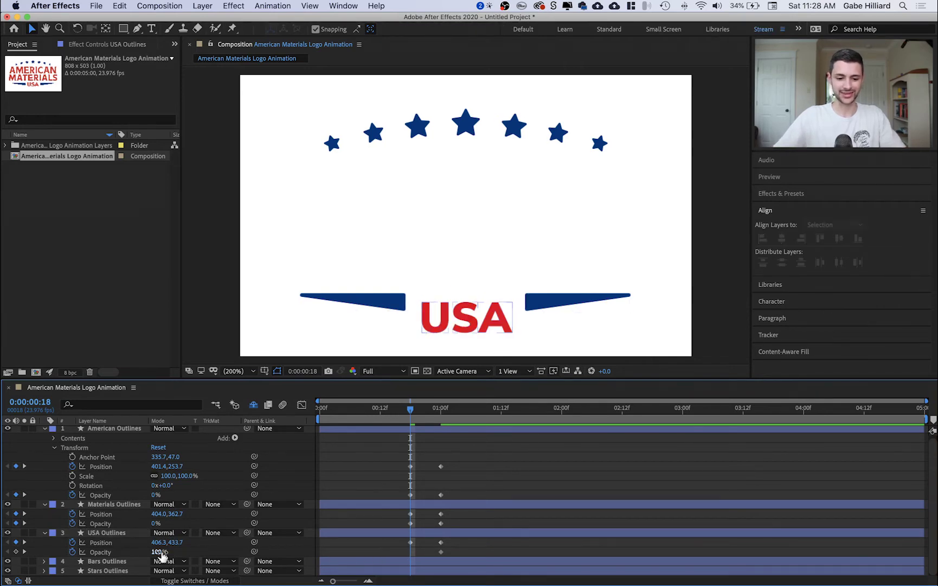
{"action": "left_click_drag", "start_coordinate": [162, 552], "coordinate": [80, 552]}
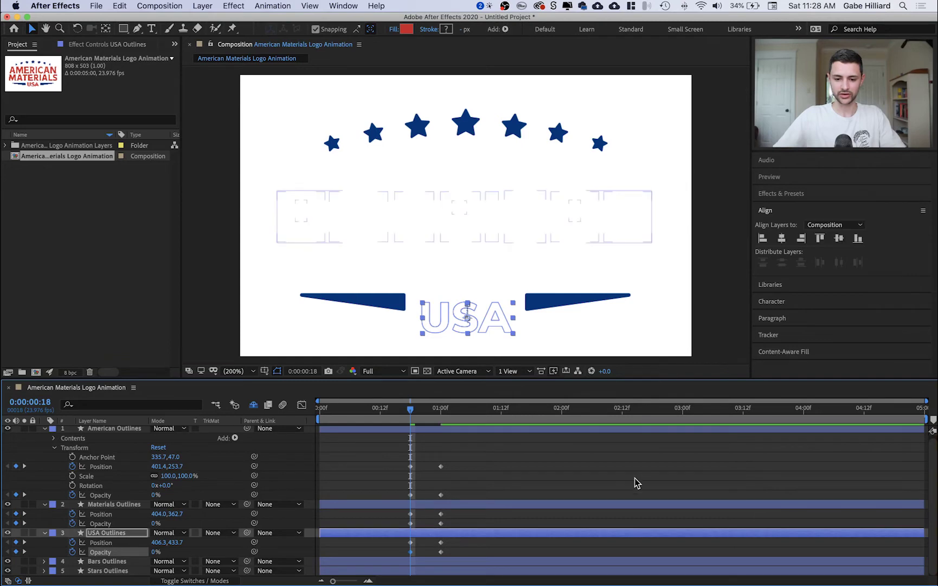
{"action": "left_click", "coordinate": [504, 483]}
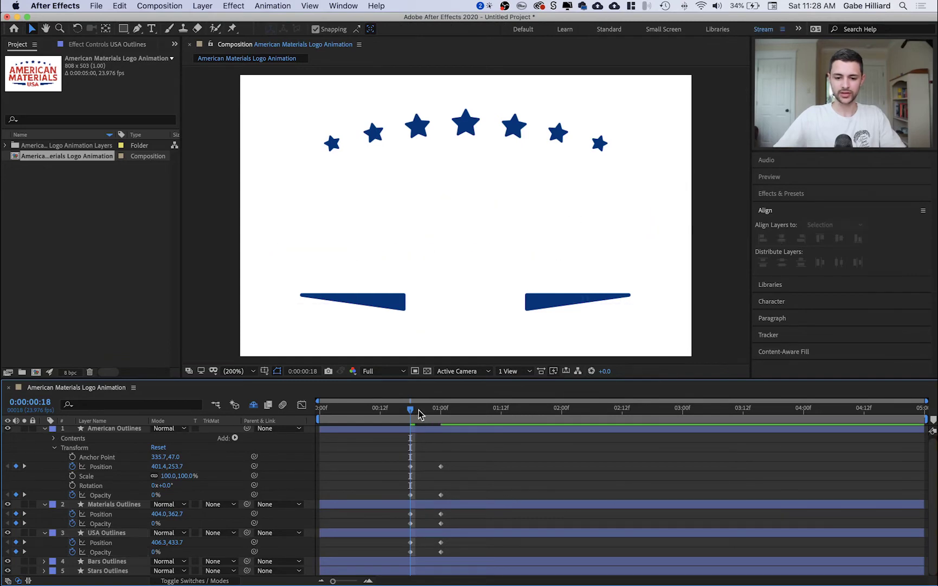
{"action": "left_click_drag", "start_coordinate": [419, 414], "coordinate": [443, 417]}
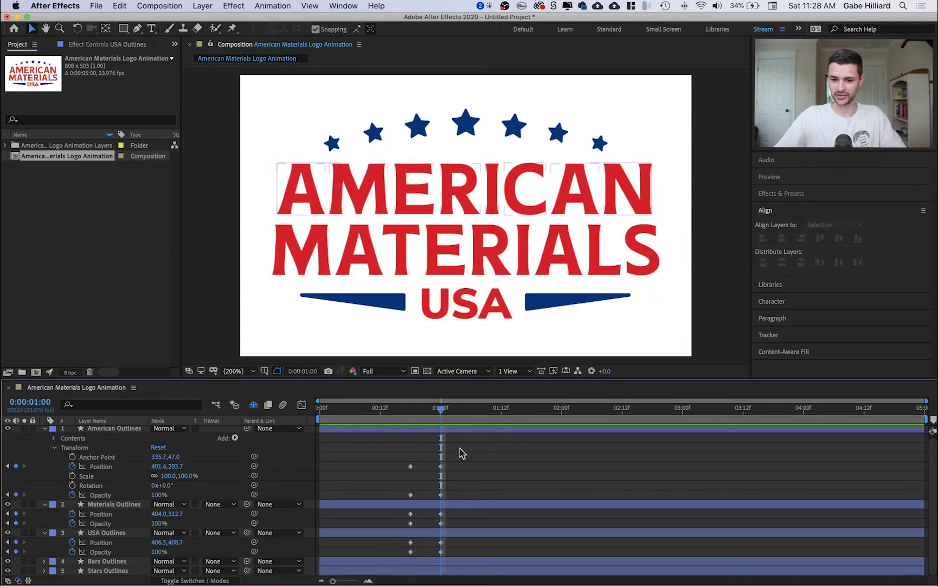
Apply Easy Ease to all Position and Opacity keyframes of the three text layers and scrub through the motion
{"action": "left_click_drag", "start_coordinate": [466, 455], "coordinate": [405, 550]}
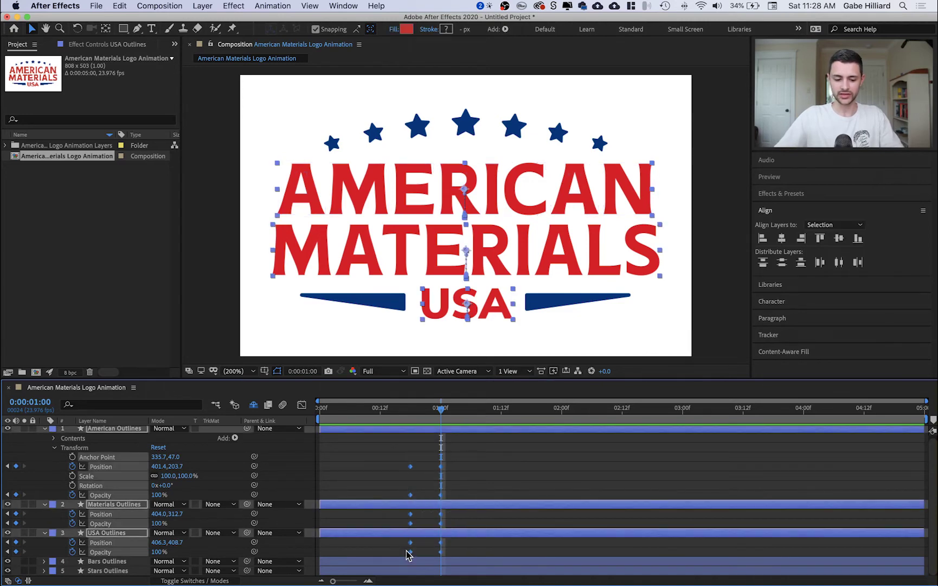
{"action": "left_click", "coordinate": [394, 459]}
{"action": "left_click_drag", "start_coordinate": [411, 413], "coordinate": [452, 417]}
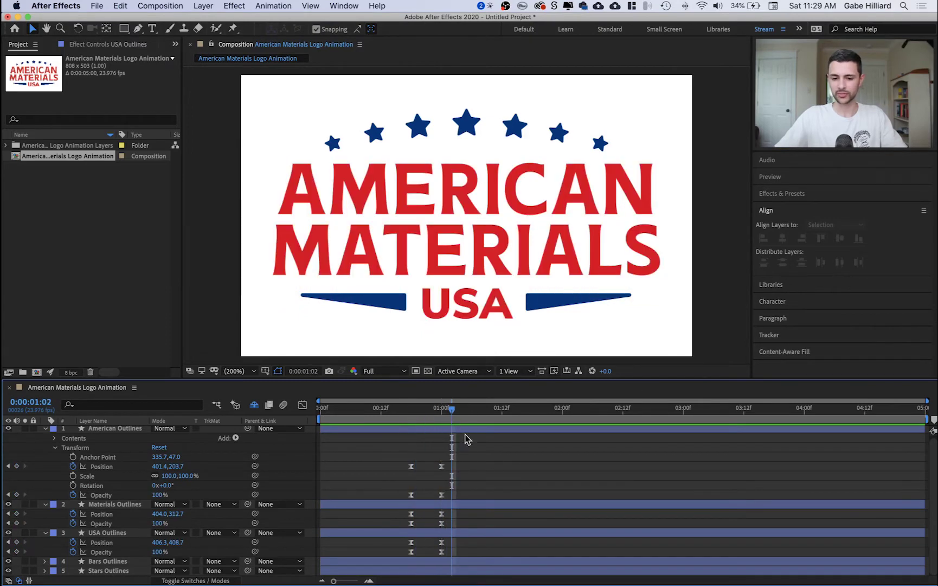
Set the Keyframe Velocity of all text-layer keyframes to 74% incoming influence and raise the outgoing influence as well
{"action": "left_click", "coordinate": [466, 439]}
{"action": "left_click_drag", "start_coordinate": [396, 460], "coordinate": [452, 557]}
{"action": "right_click", "coordinate": [442, 553]}
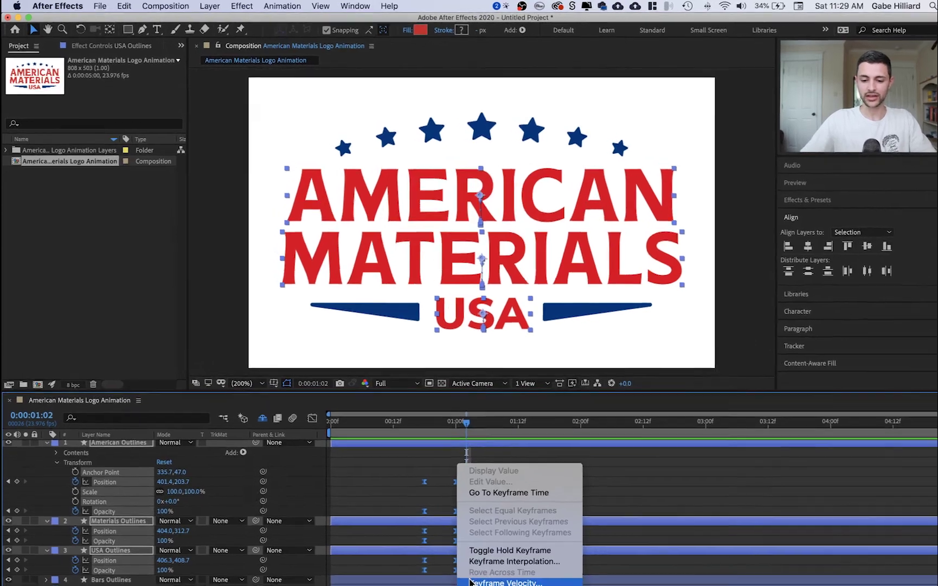
{"action": "left_click", "coordinate": [456, 564]}
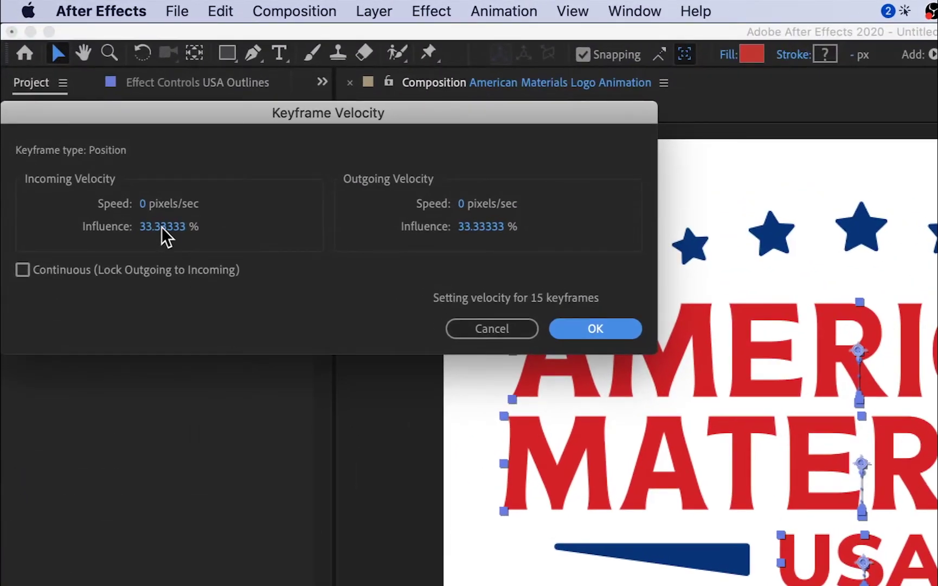
{"action": "left_click_drag", "start_coordinate": [161, 226], "coordinate": [212, 241]}
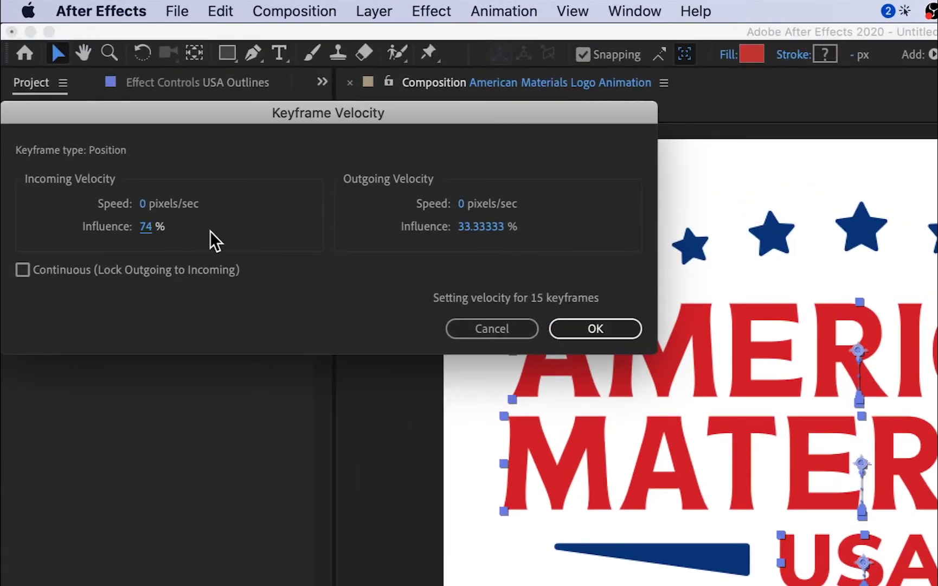
{"action": "left_click_drag", "start_coordinate": [477, 235], "coordinate": [517, 228]}
{"action": "left_click", "coordinate": [588, 329]}
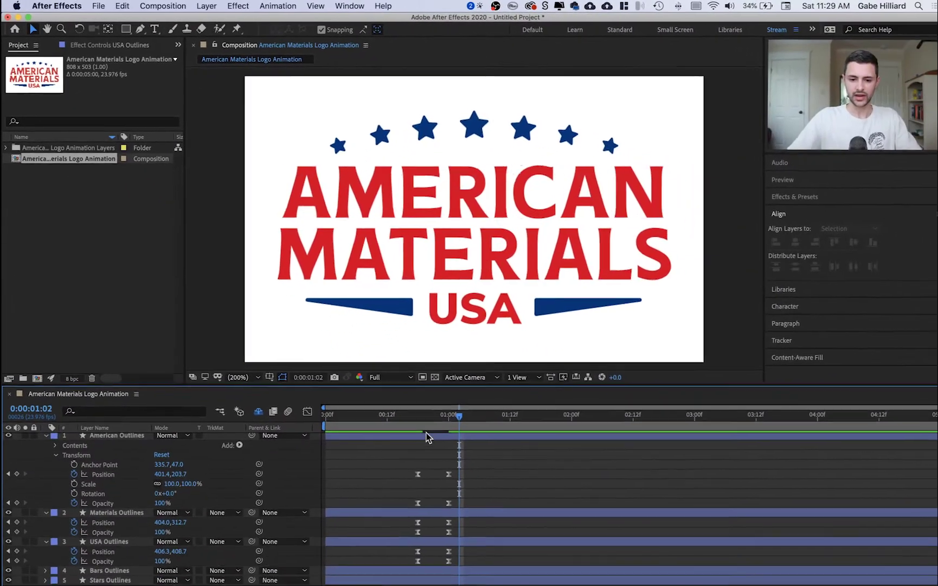
Shorten the work area to end at about 0:00:01:08 and play the animation from the start
{"action": "mouse_move", "coordinate": [419, 417]}
{"action": "left_mouse_down"}
{"action": "mouse_move", "coordinate": [455, 417]}
{"action": "mouse_move", "coordinate": [418, 418]}
{"action": "left_mouse_up"}
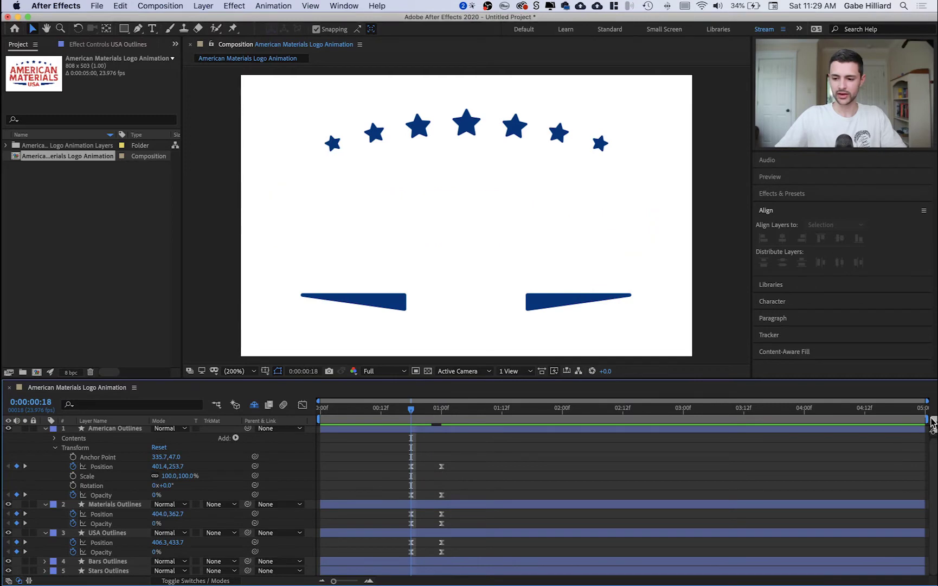
{"action": "left_click_drag", "start_coordinate": [925, 420], "coordinate": [484, 419]}
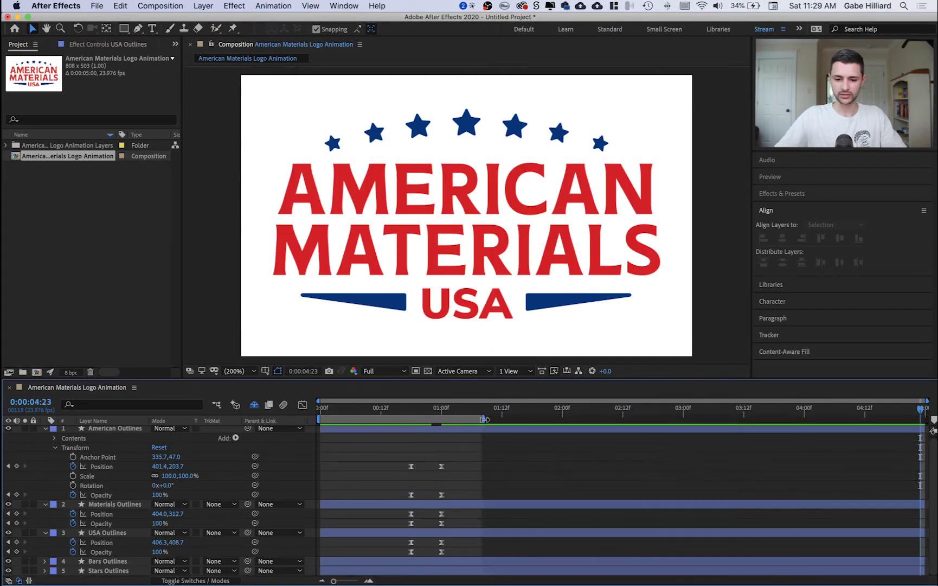
{"action": "key", "text": "Home"}
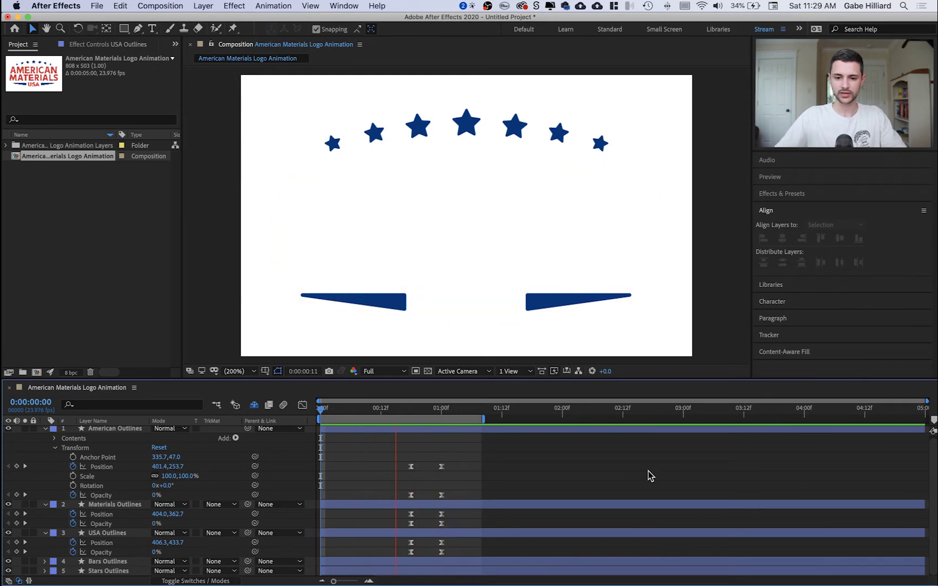
{"action": "key", "text": "space"}
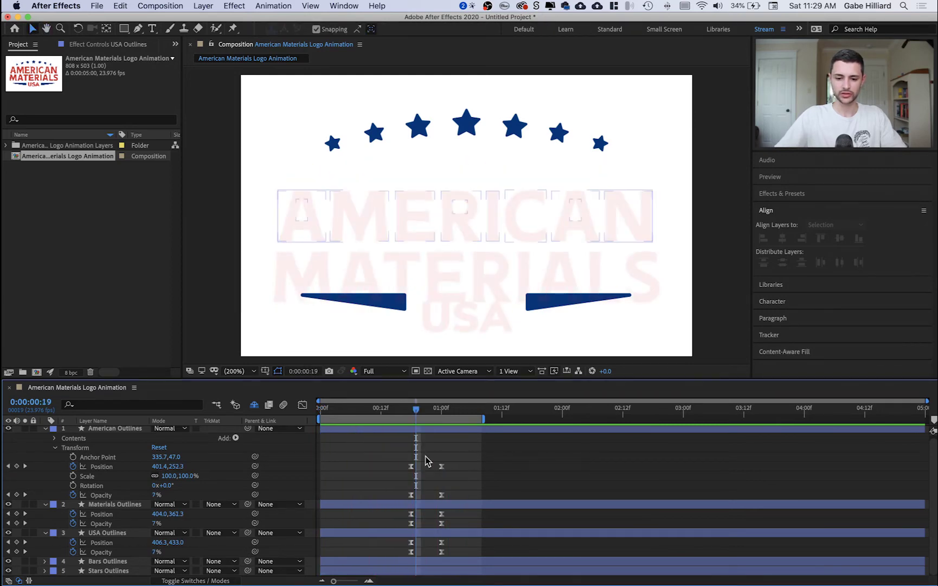
Move the first Position and Opacity keyframes of the three text layers to 0:00:00:12 and play the animation from the start
{"action": "left_click_drag", "start_coordinate": [426, 461], "coordinate": [380, 557]}
{"action": "left_click", "coordinate": [329, 455]}
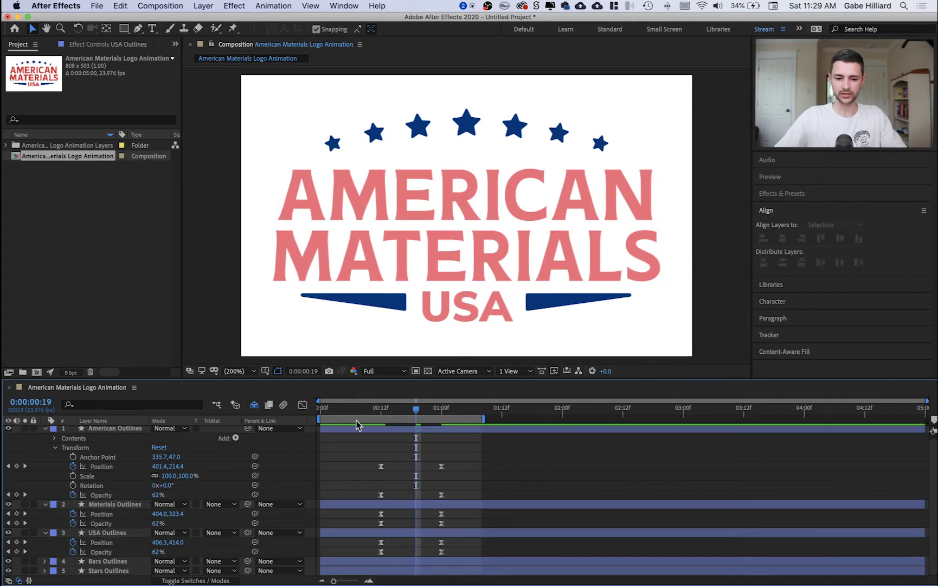
{"action": "left_click", "coordinate": [326, 411]}
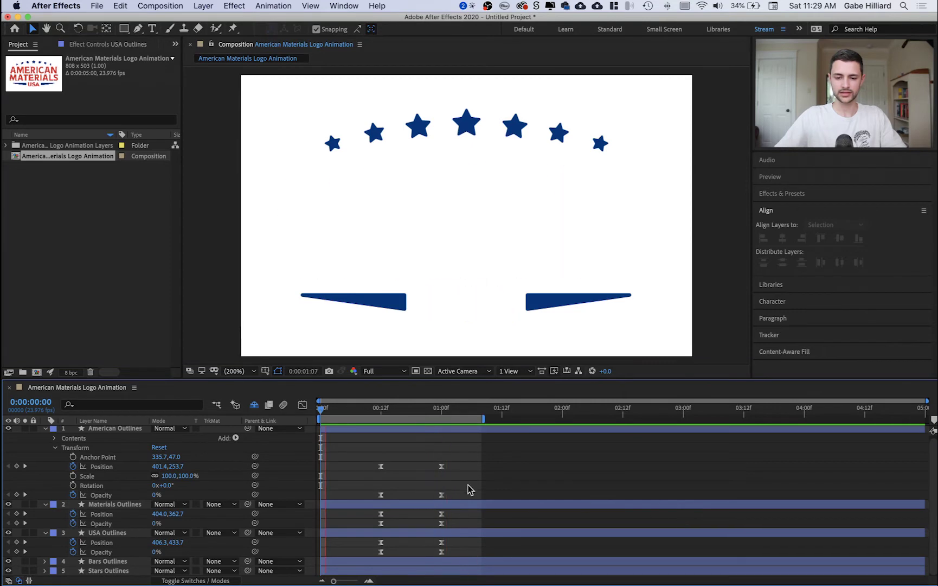
{"action": "key", "text": "space"}
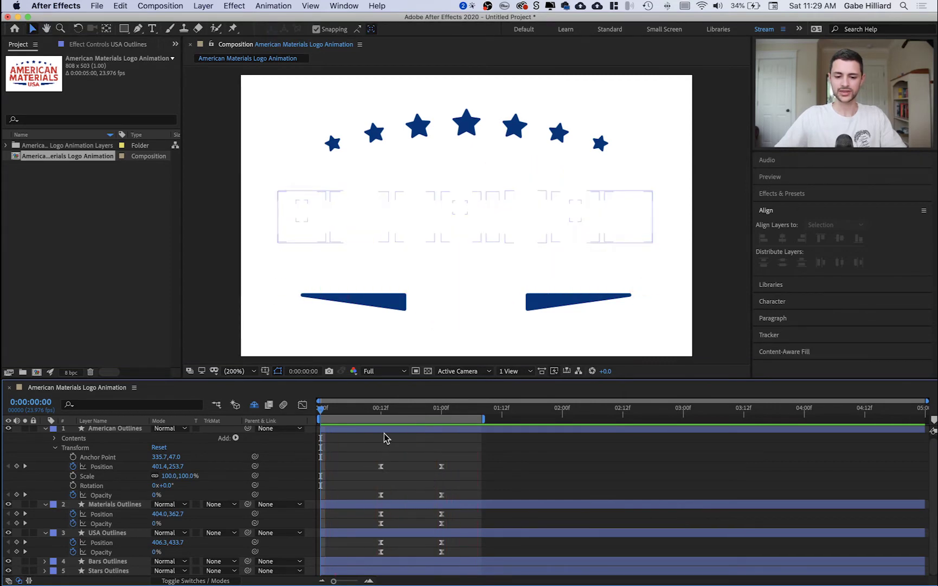
Stagger the text by starting the Materials Outlines layer about 2 frames later and USA Outlines about 4 frames later, and scrub to preview
{"action": "left_click", "coordinate": [384, 432]}
{"action": "left_click", "coordinate": [413, 504]}
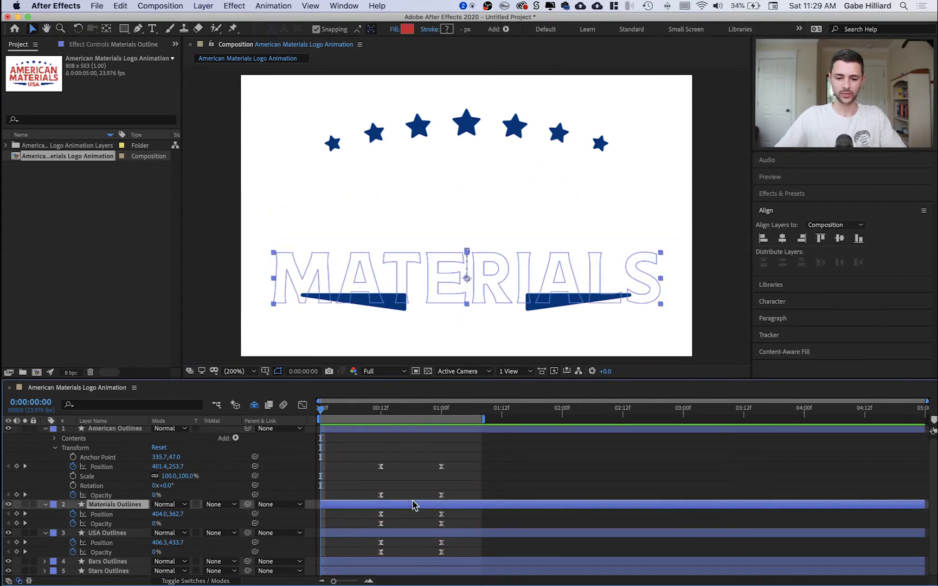
{"action": "left_click", "coordinate": [409, 531], "text": "shift"}
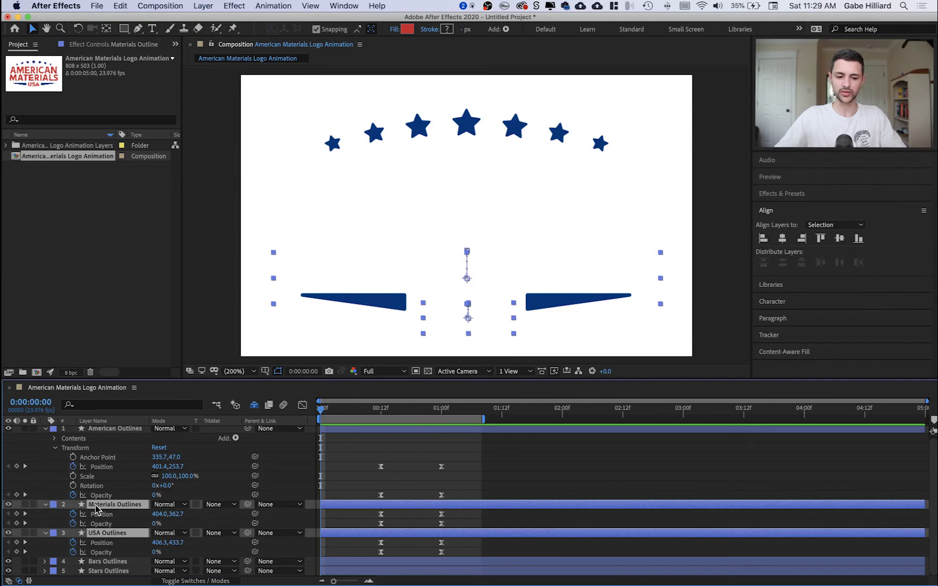
{"action": "left_click_drag", "start_coordinate": [413, 506], "coordinate": [437, 535]}
{"action": "left_click", "coordinate": [422, 515]}
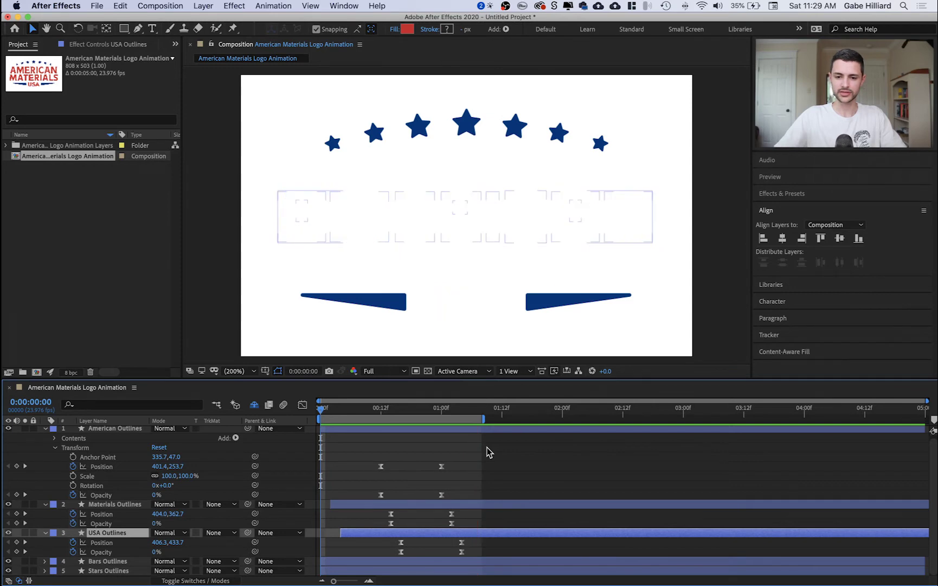
{"action": "left_click_drag", "start_coordinate": [366, 410], "coordinate": [477, 415]}
{"action": "left_click", "coordinate": [477, 462]}
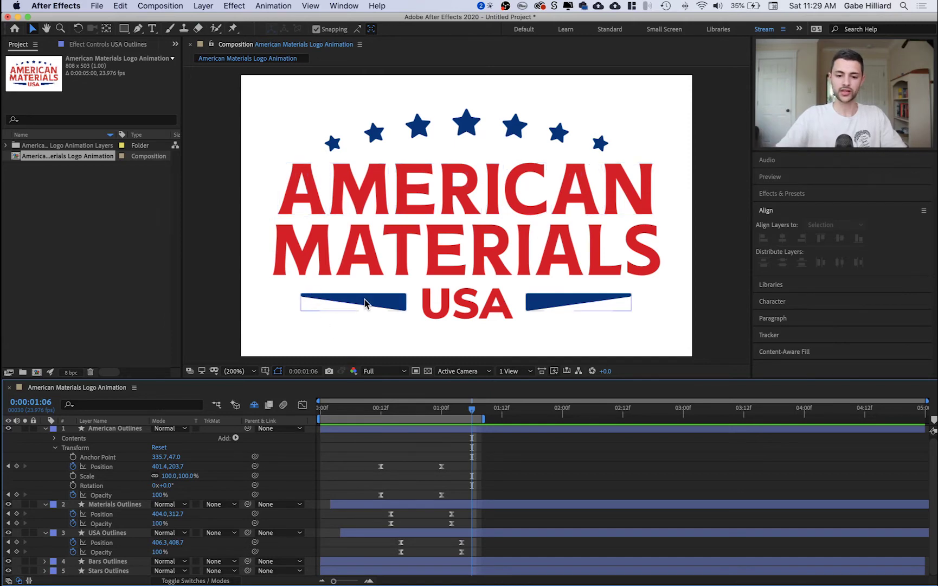
Collapse the properties of the American, Materials and USA Outlines layers
{"action": "left_click", "coordinate": [45, 429]}
{"action": "left_click", "coordinate": [45, 439]}
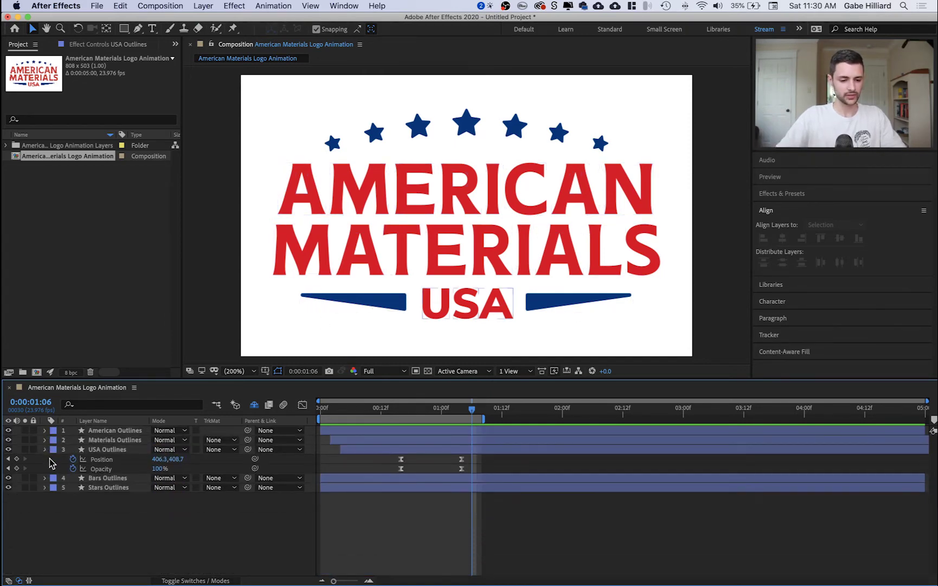
{"action": "left_click", "coordinate": [45, 449]}
{"action": "left_click", "coordinate": [126, 459]}
{"action": "left_click", "coordinate": [127, 512]}
Create an 808 × 503 px solid named Mask and place it between the USA Outlines and Bars Outlines layers
{"action": "right_click", "coordinate": [115, 511]}
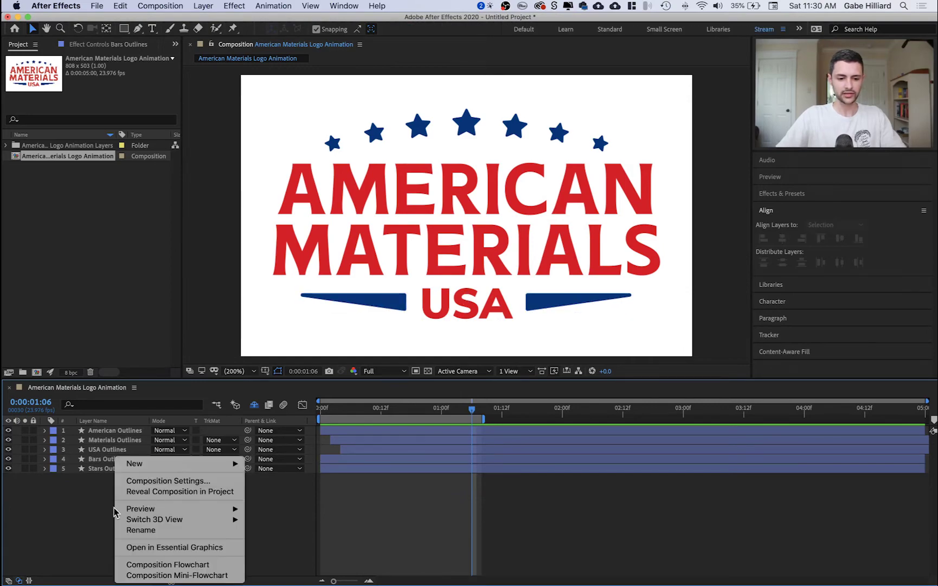
{"action": "mouse_move", "coordinate": [174, 467]}
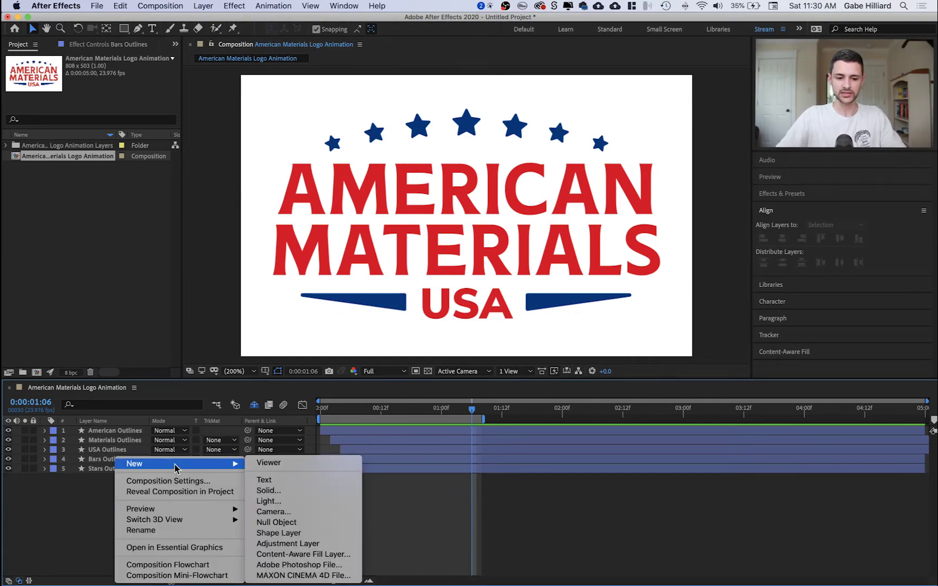
{"action": "left_click", "coordinate": [303, 491]}
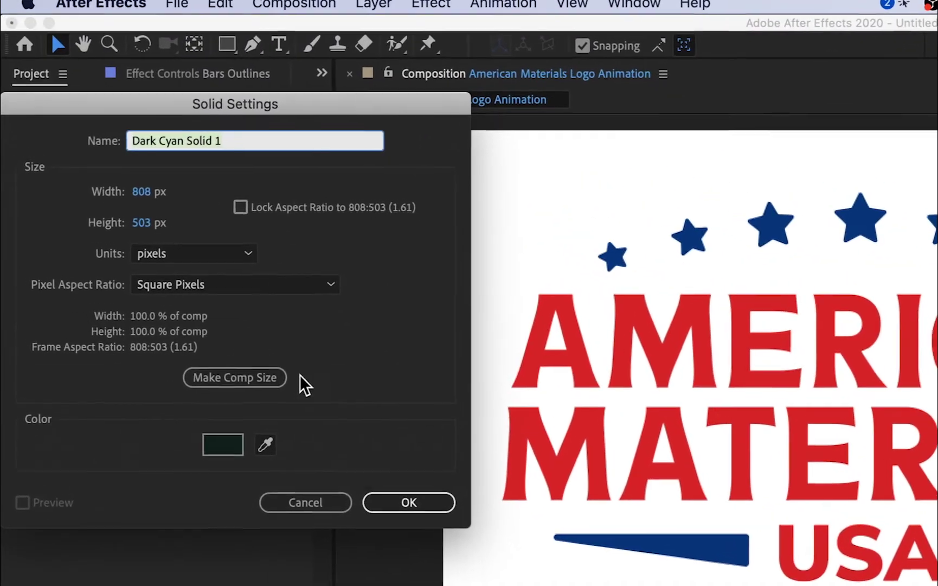
{"action": "type", "text": "Maas"}
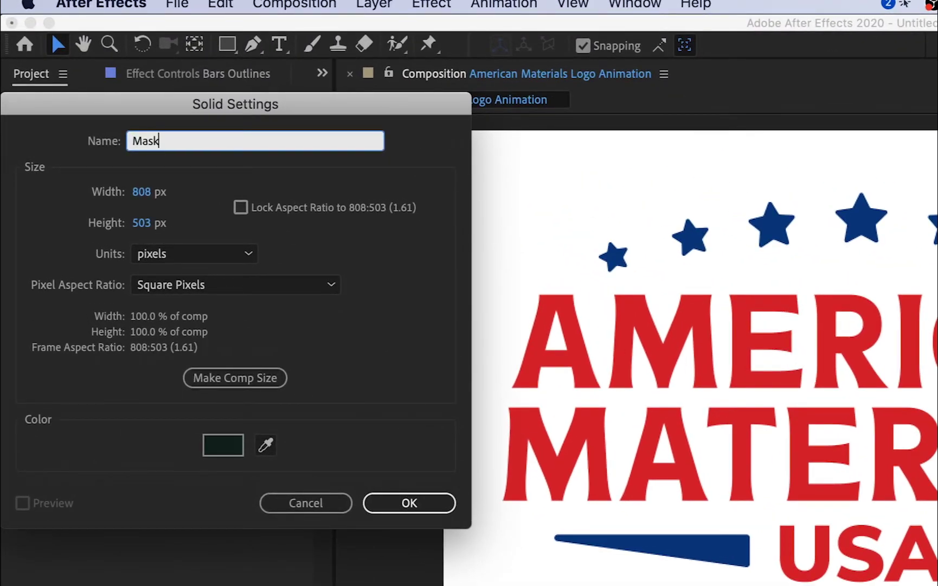
{"action": "left_click", "coordinate": [384, 504]}
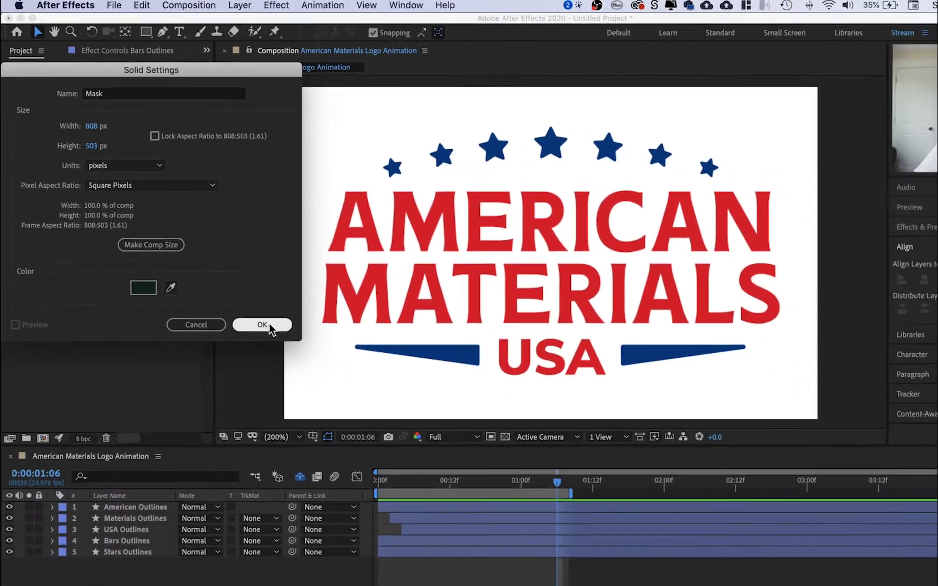
{"action": "left_click", "coordinate": [350, 455]}
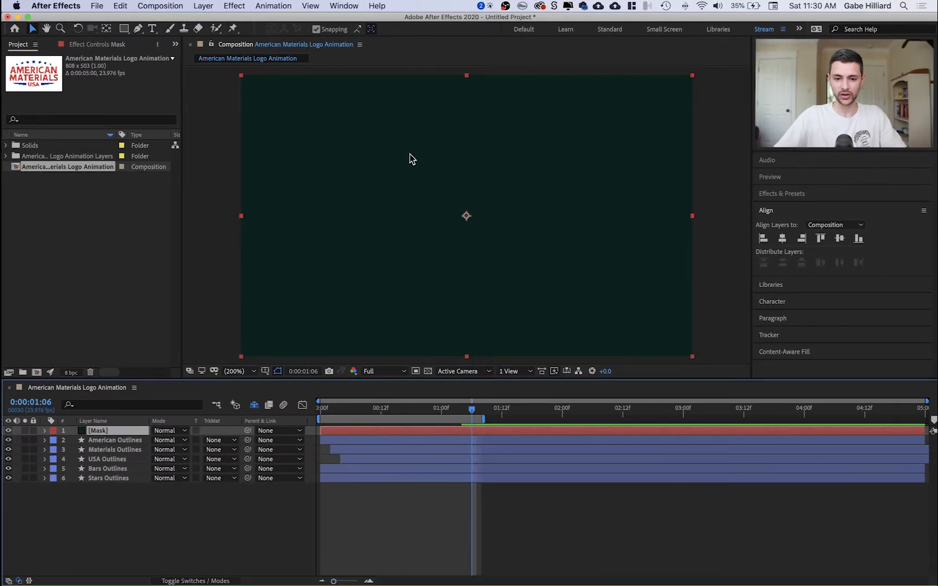
{"action": "left_click_drag", "start_coordinate": [116, 431], "coordinate": [130, 467]}
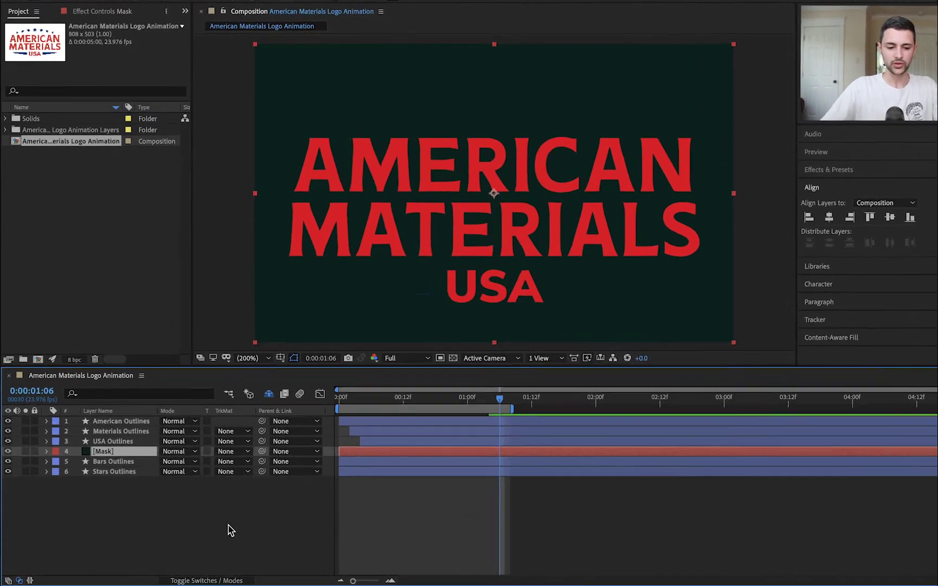
Set the track matte of the Bars Outlines layer to Alpha Matte "[Mask]"
{"action": "left_click", "coordinate": [211, 580]}
{"action": "left_click", "coordinate": [211, 580]}
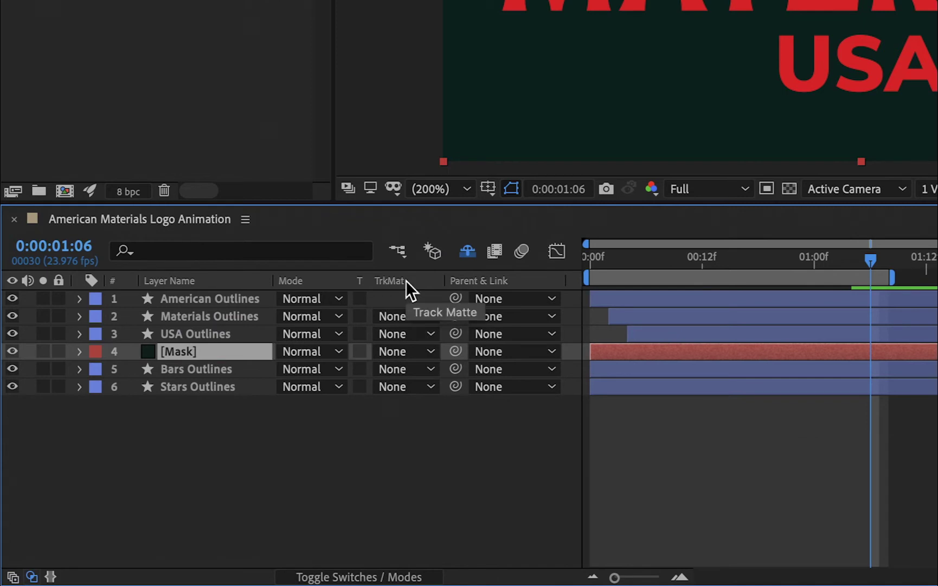
{"action": "left_click", "coordinate": [409, 351]}
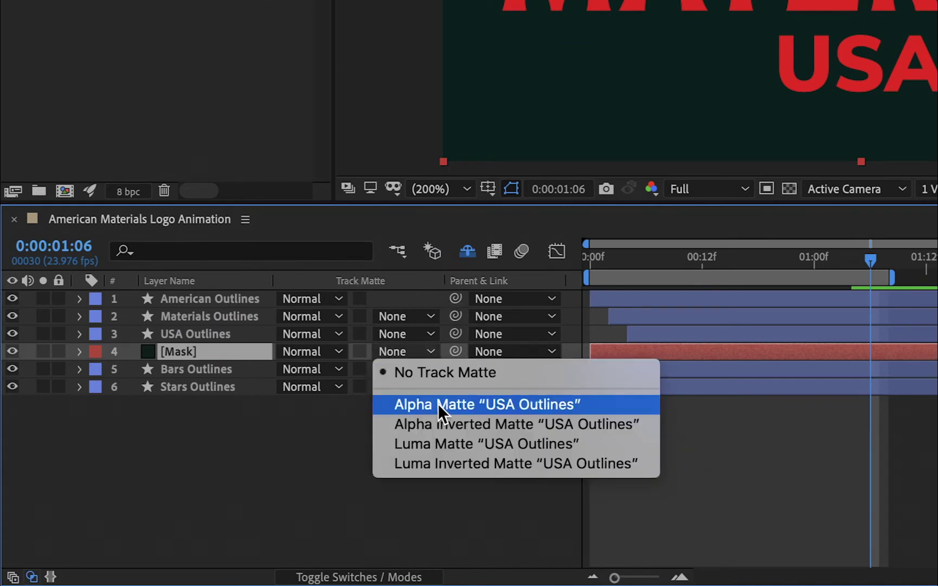
{"action": "left_click", "coordinate": [291, 412]}
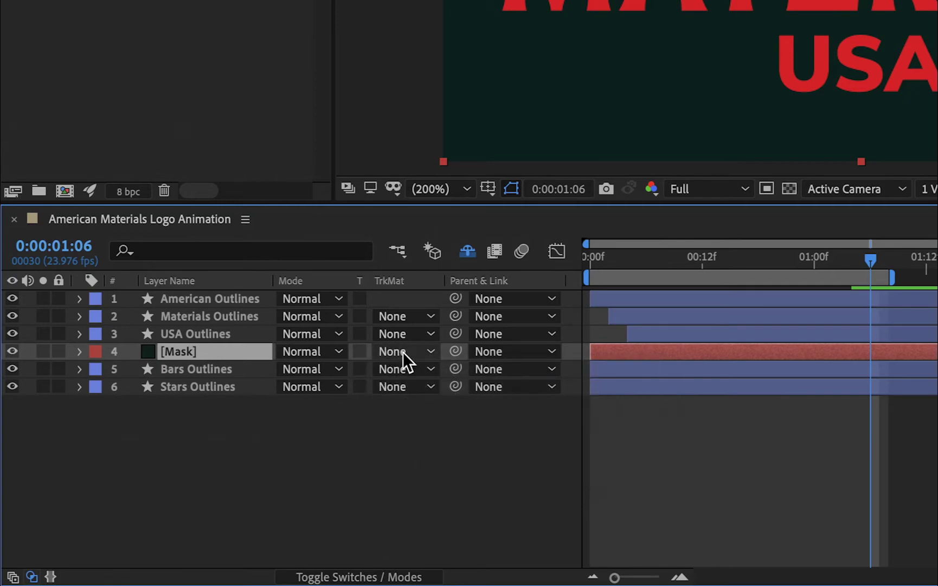
{"action": "left_click", "coordinate": [399, 368]}
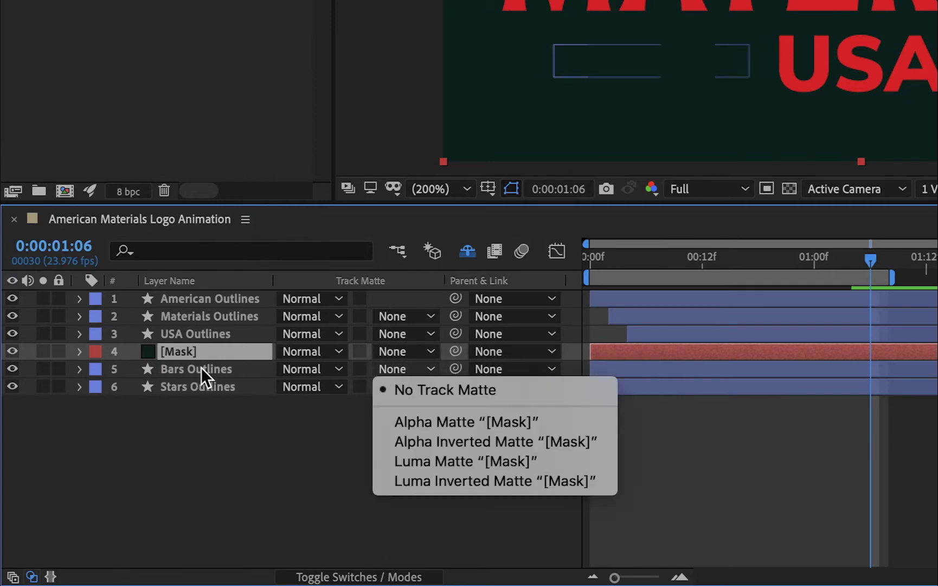
{"action": "left_click", "coordinate": [477, 422]}
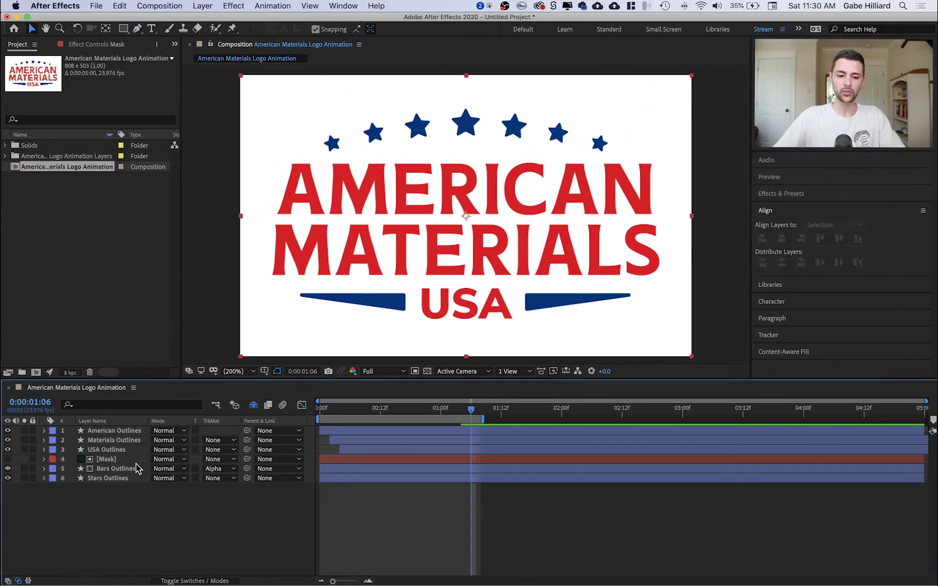
Try moving the Mask layer within the composition, and undo the move
{"action": "left_click", "coordinate": [140, 460]}
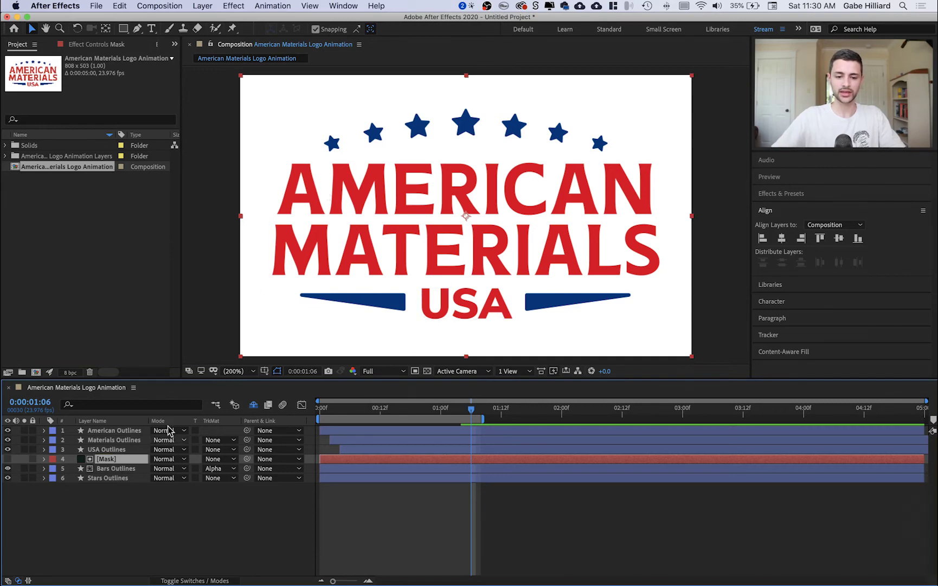
{"action": "left_click_drag", "start_coordinate": [448, 185], "coordinate": [495, 209]}
{"action": "key", "text": "super+z"}
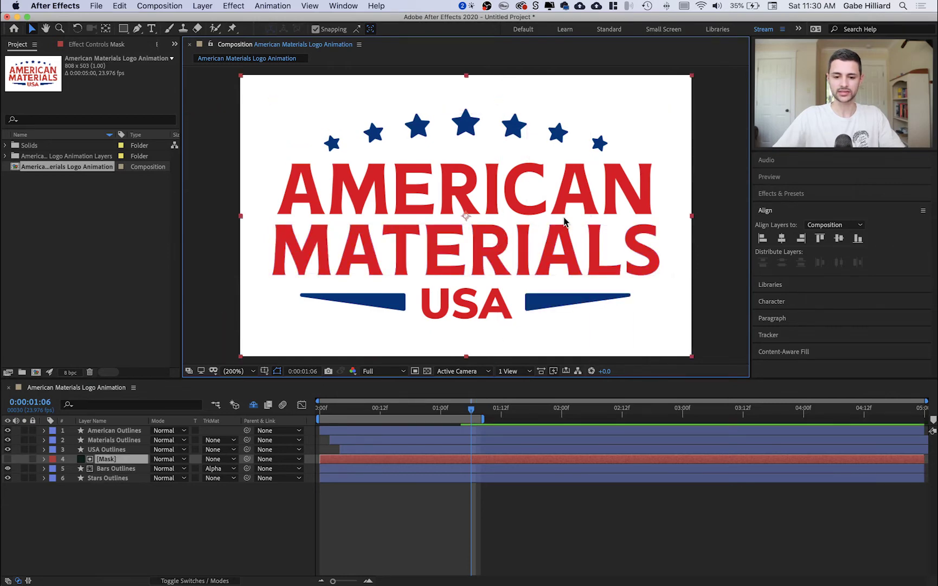
Add a Scale keyframe to the Mask layer at 0:00:01:00, unlink its proportions and set its Scale to 75, 100%
{"action": "left_click", "coordinate": [134, 513]}
{"action": "left_click", "coordinate": [106, 459]}
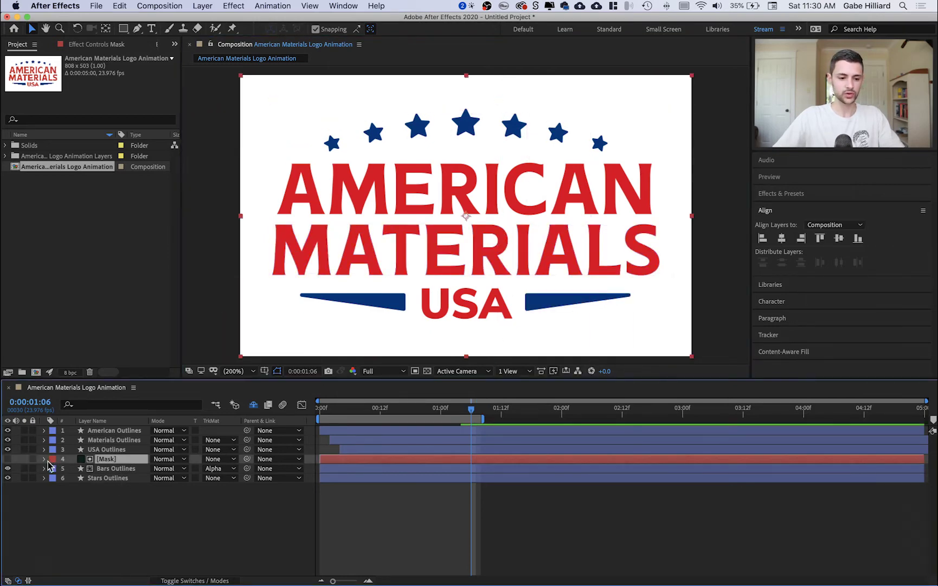
{"action": "left_click", "coordinate": [44, 460]}
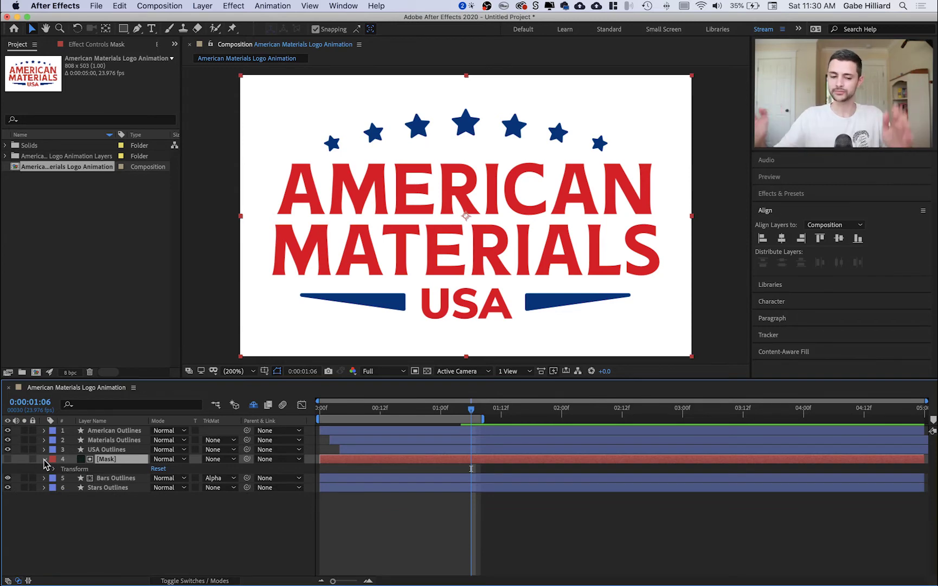
{"action": "left_click", "coordinate": [54, 469]}
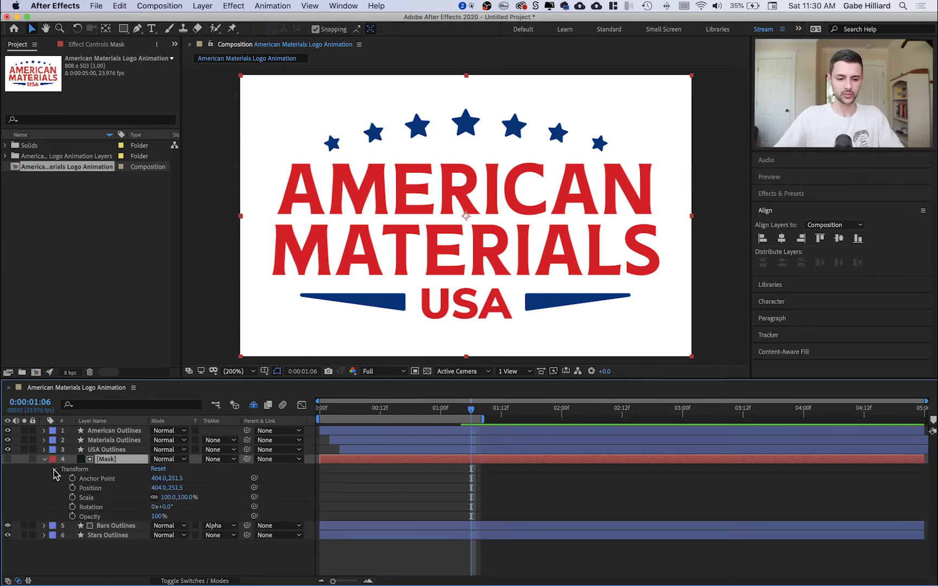
{"action": "left_click_drag", "start_coordinate": [471, 409], "coordinate": [441, 411]}
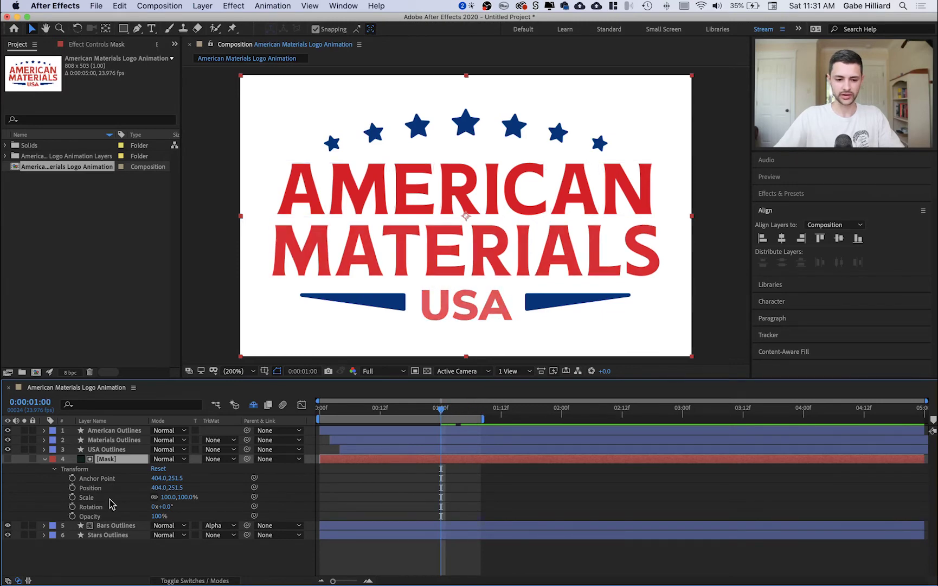
{"action": "left_click", "coordinate": [73, 498]}
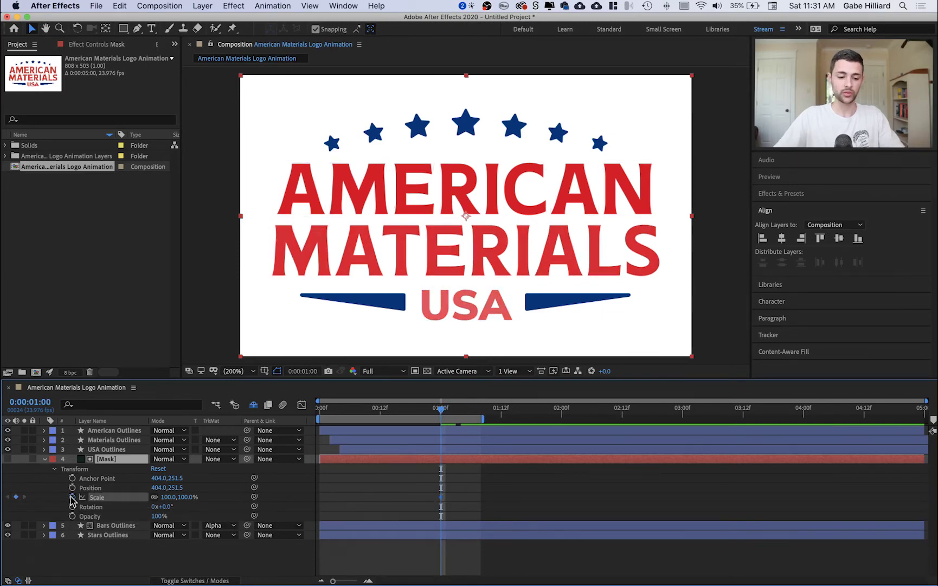
{"action": "left_click", "coordinate": [154, 497]}
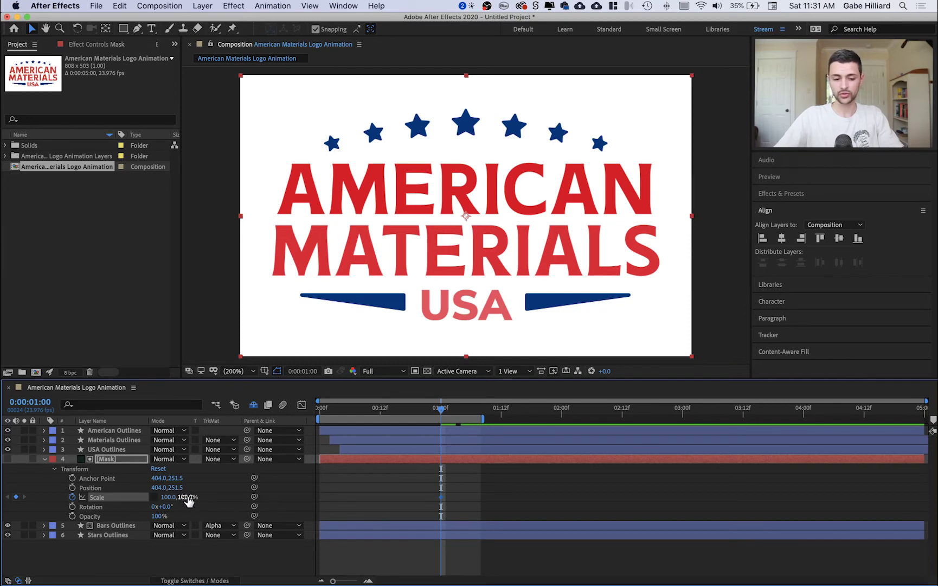
{"action": "left_click_drag", "start_coordinate": [169, 497], "coordinate": [160, 497]}
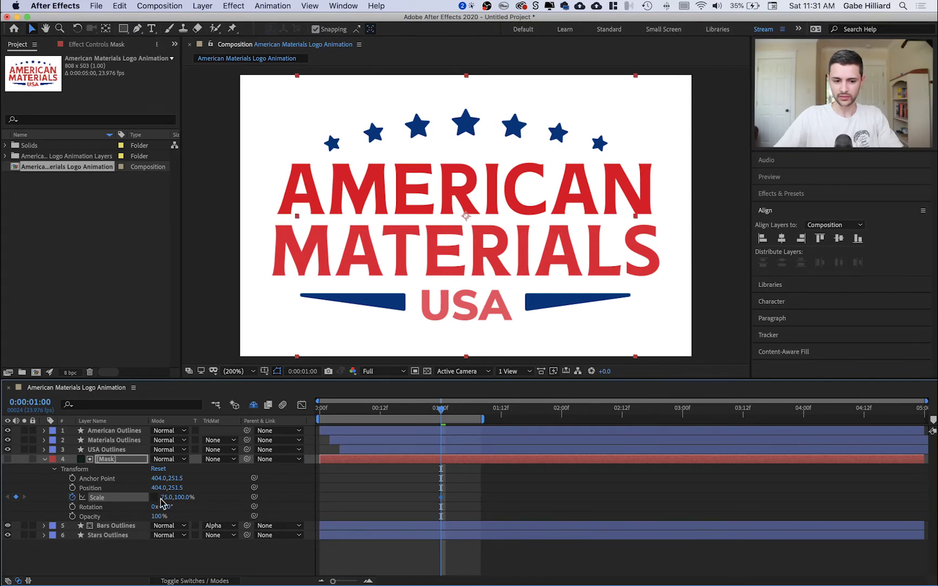
Keyframe the Mask layer's Scale at 25, 100% at 0:00:00:12, and scrub to preview the bars' reveal
{"action": "left_click_drag", "start_coordinate": [441, 408], "coordinate": [379, 412]}
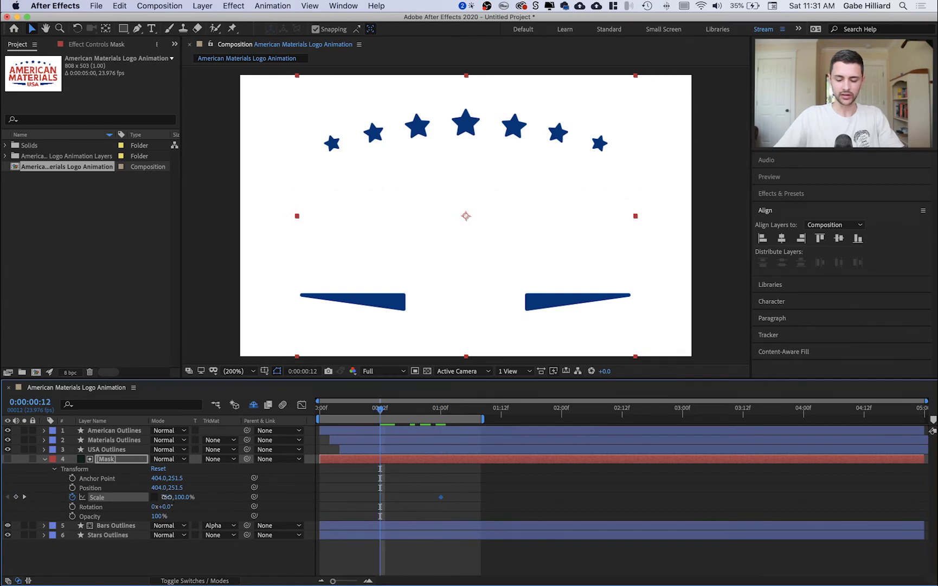
{"action": "left_click_drag", "start_coordinate": [165, 496], "coordinate": [140, 498]}
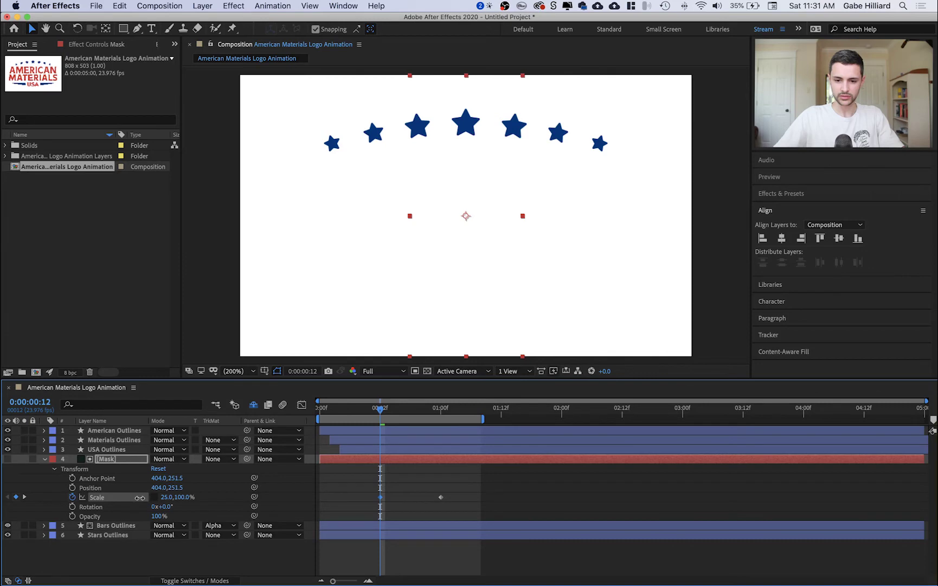
{"action": "left_click", "coordinate": [406, 472]}
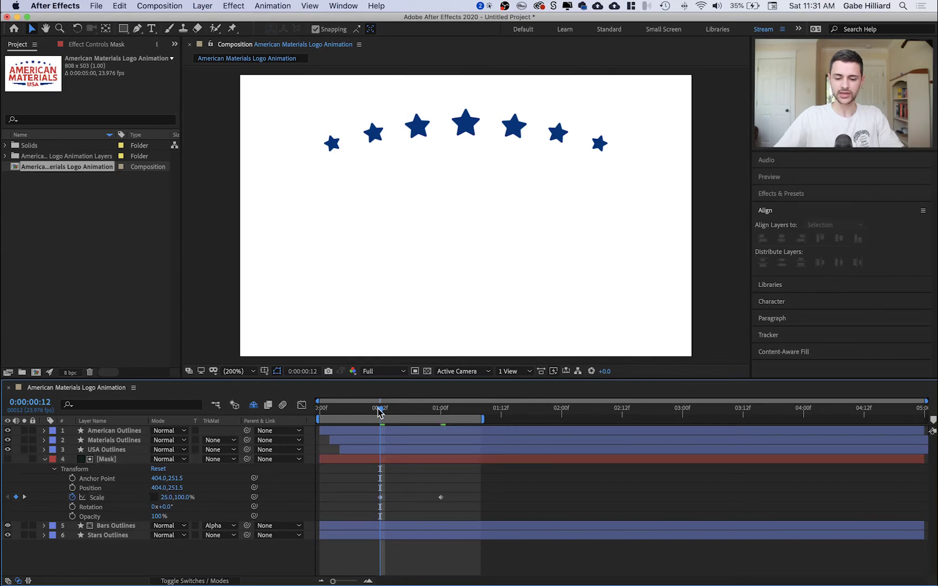
{"action": "left_click_drag", "start_coordinate": [379, 412], "coordinate": [437, 418]}
Apply Easy Ease to both Mask Scale keyframes, set their incoming velocity influence to 75% and raise the outgoing influence
{"action": "left_click_drag", "start_coordinate": [472, 474], "coordinate": [375, 505]}
{"action": "key", "text": "F9"}
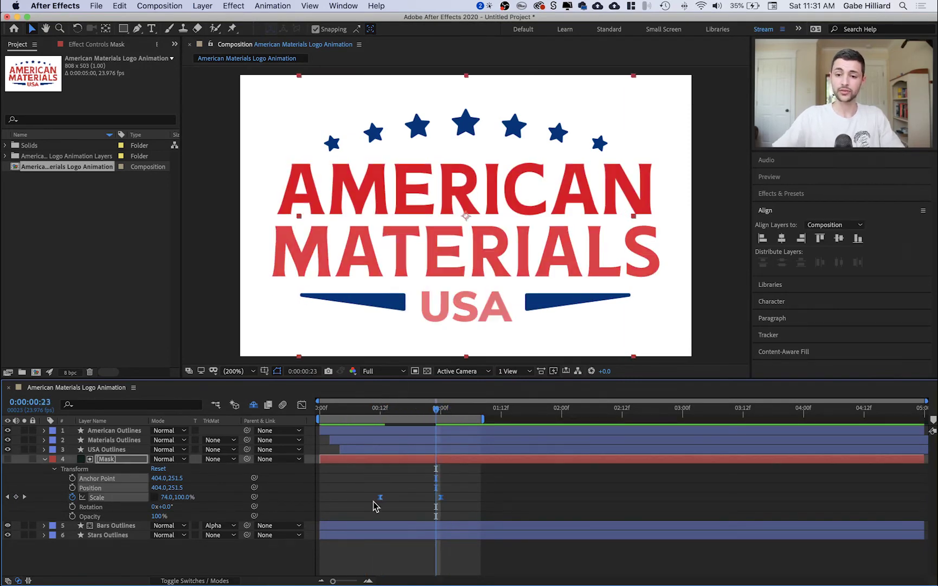
{"action": "right_click", "coordinate": [381, 504]}
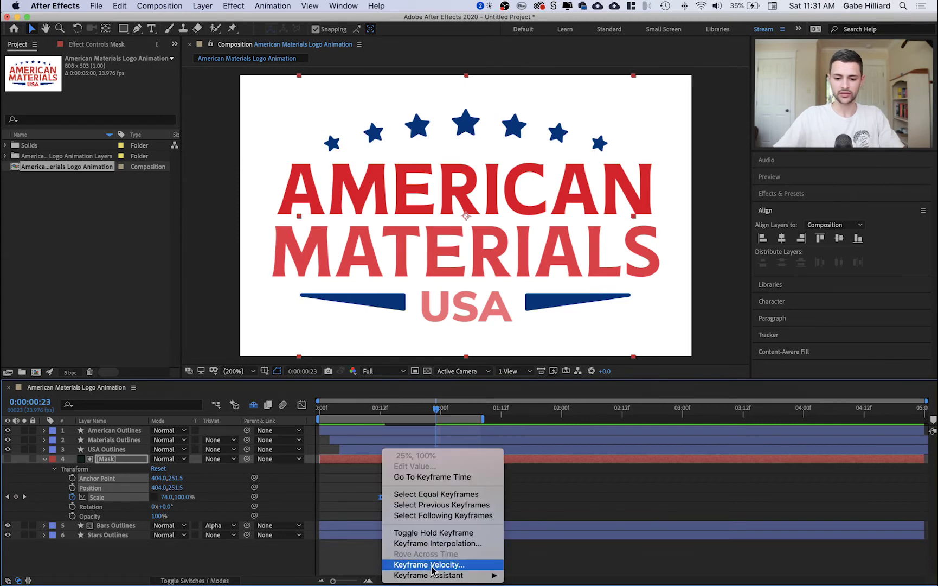
{"action": "left_click", "coordinate": [429, 562]}
{"action": "left_click_drag", "start_coordinate": [86, 135], "coordinate": [119, 138]}
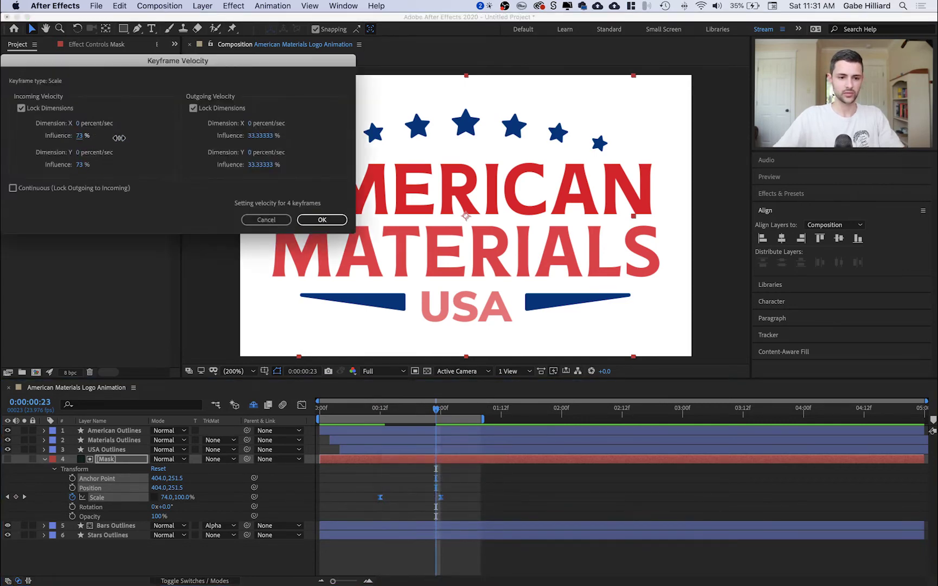
{"action": "left_click_drag", "start_coordinate": [261, 135], "coordinate": [299, 137]}
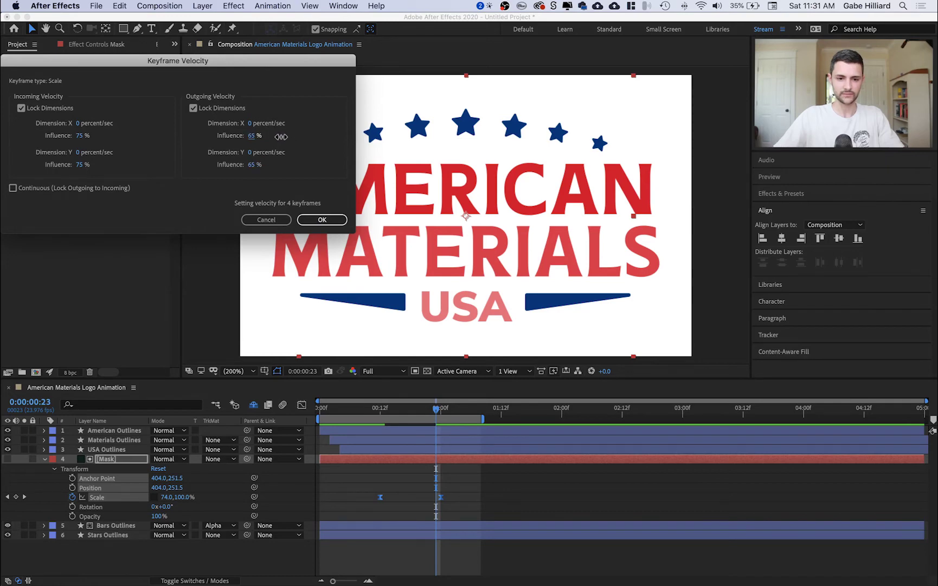
{"action": "left_click", "coordinate": [307, 218]}
{"action": "left_click", "coordinate": [413, 494]}
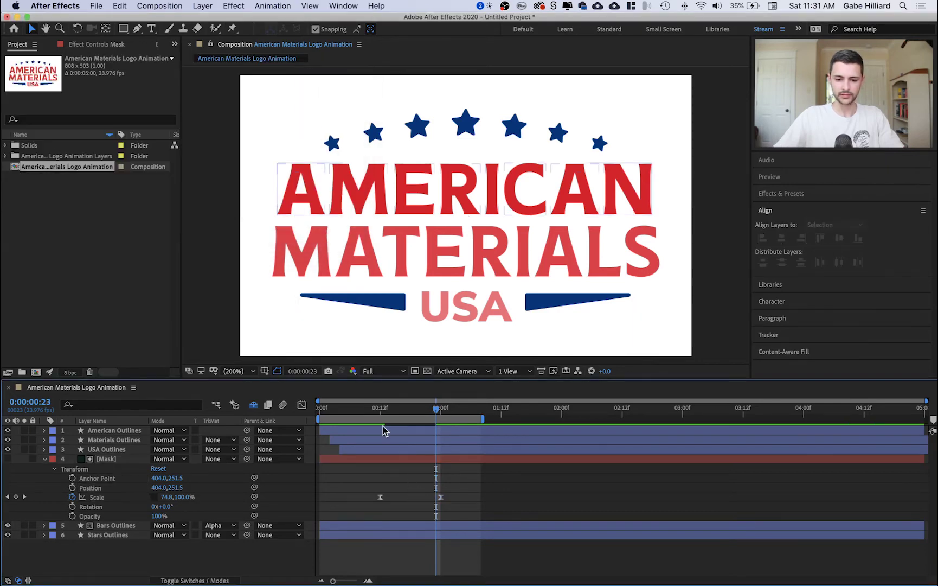
Preview the Bars Outlines layer in solo, and turn solo off again
{"action": "left_click", "coordinate": [378, 410]}
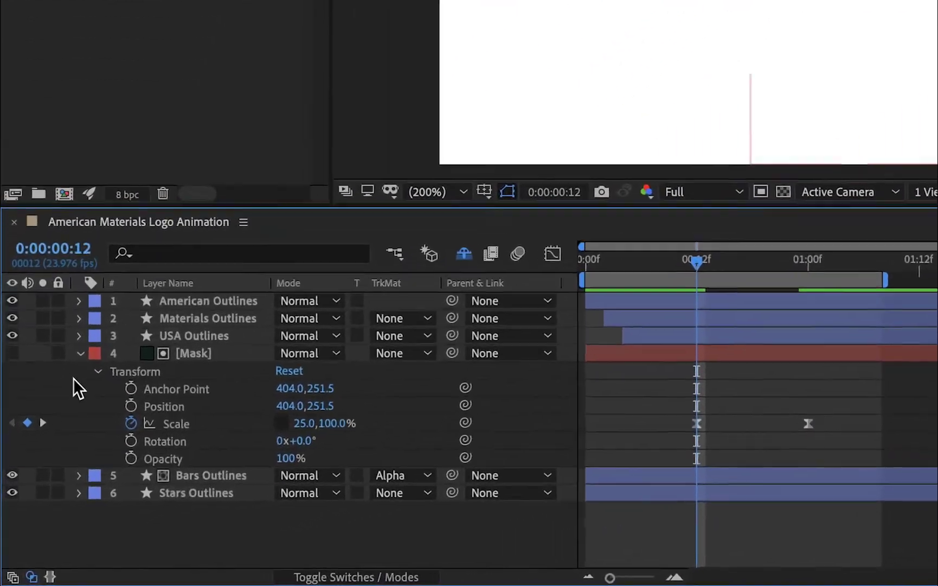
{"action": "left_click", "coordinate": [43, 473]}
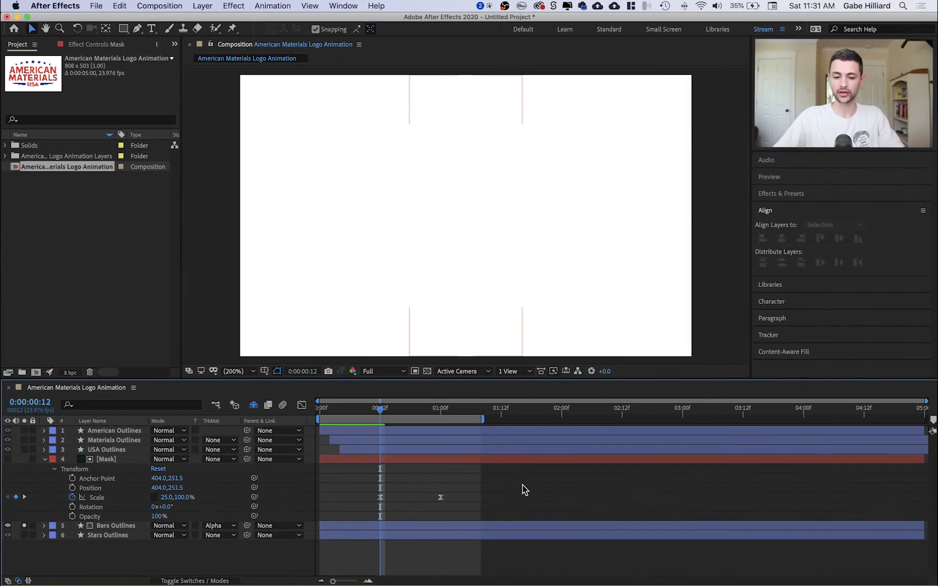
{"action": "key", "text": "space"}
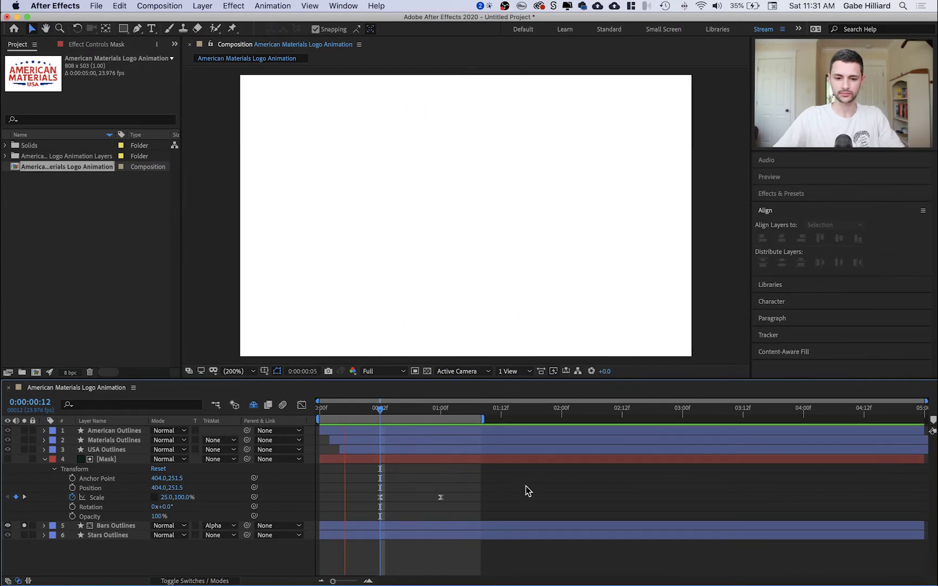
{"action": "key", "text": "space"}
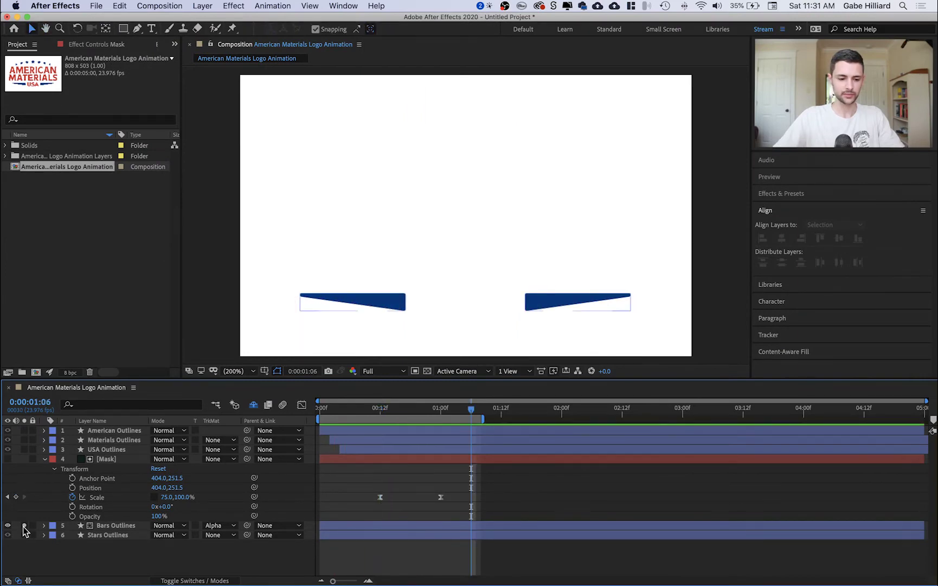
{"action": "left_click", "coordinate": [24, 526]}
{"action": "left_click", "coordinate": [385, 410]}
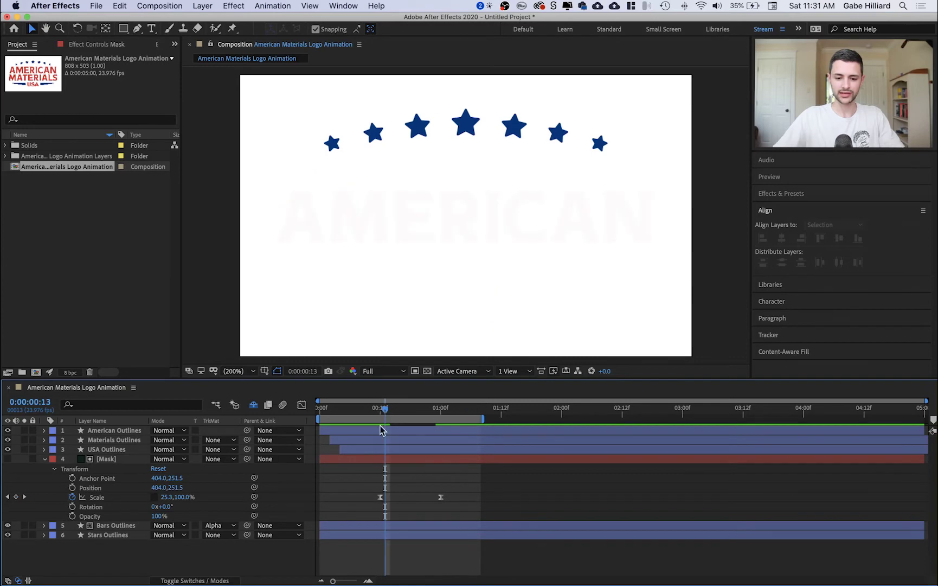
Collapse the Mask layer's properties and expand the Contents of the Stars Outlines layer
{"action": "left_click", "coordinate": [43, 460]}
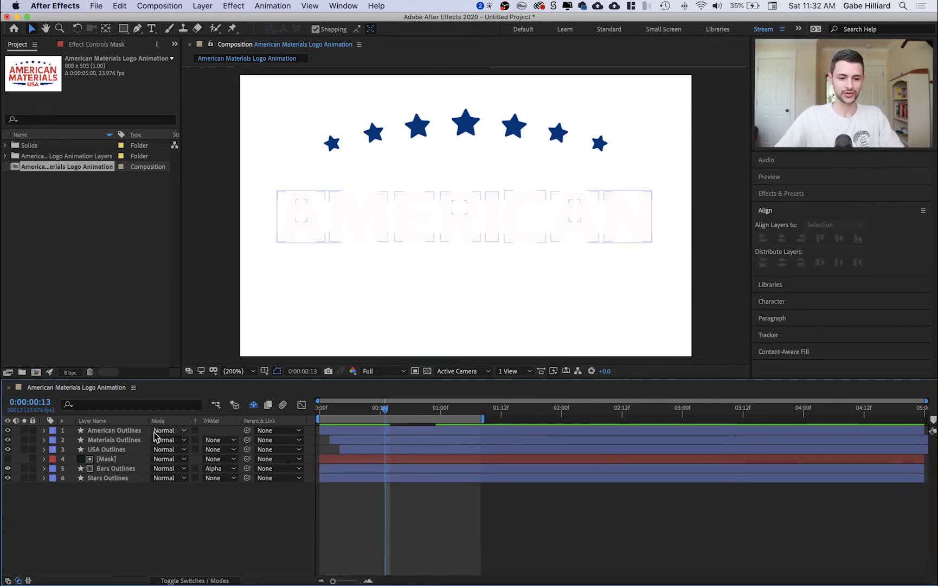
{"action": "left_click", "coordinate": [126, 432]}
{"action": "left_click", "coordinate": [123, 479]}
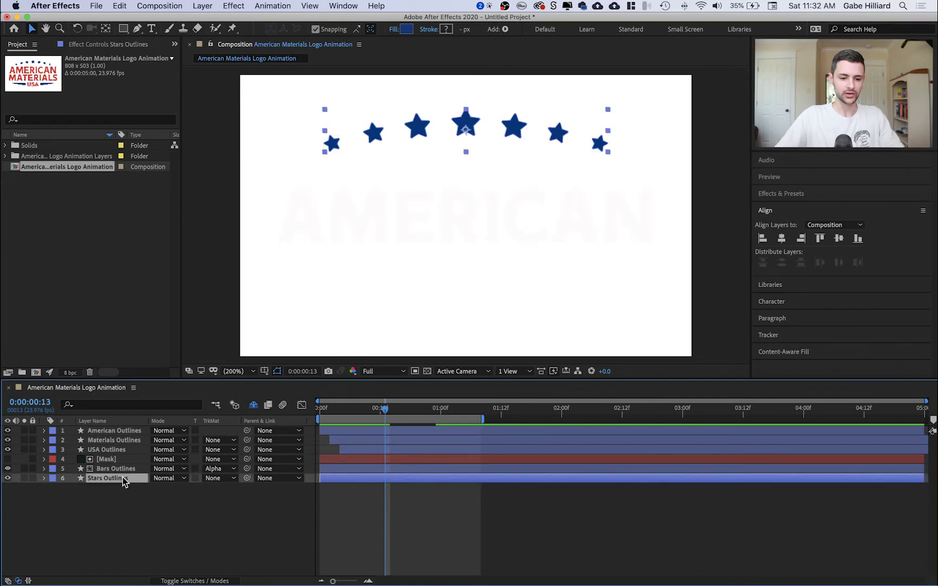
{"action": "left_click", "coordinate": [44, 477]}
{"action": "left_click", "coordinate": [55, 488]}
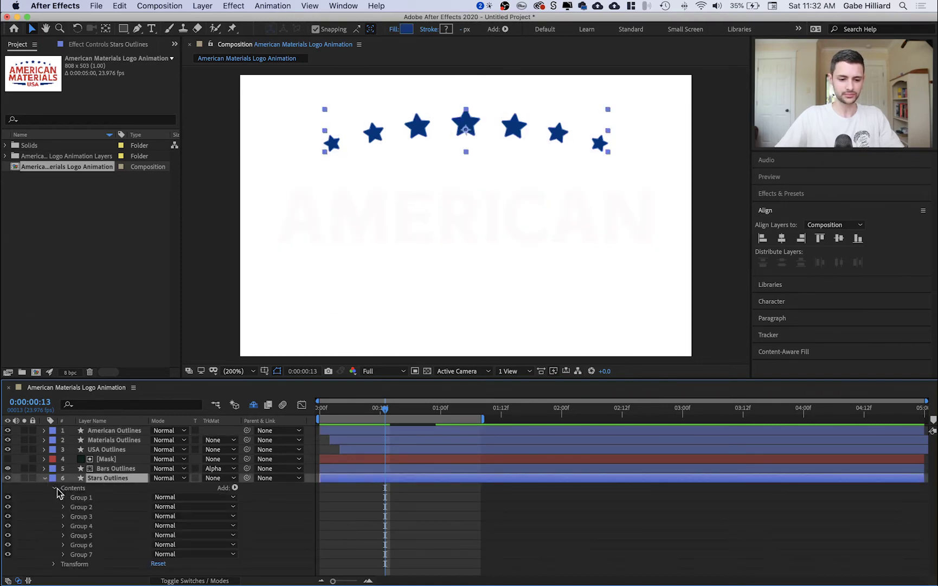
Examine which star each of Groups 1 to 5 in the Stars Outlines layer corresponds to
{"action": "left_click", "coordinate": [107, 498]}
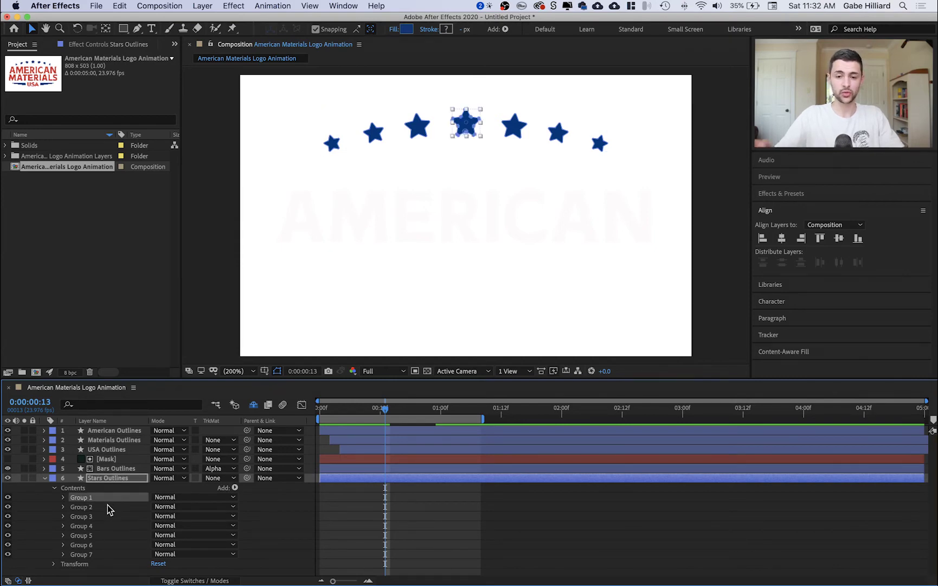
{"action": "left_click", "coordinate": [106, 504]}
{"action": "left_click", "coordinate": [107, 516]}
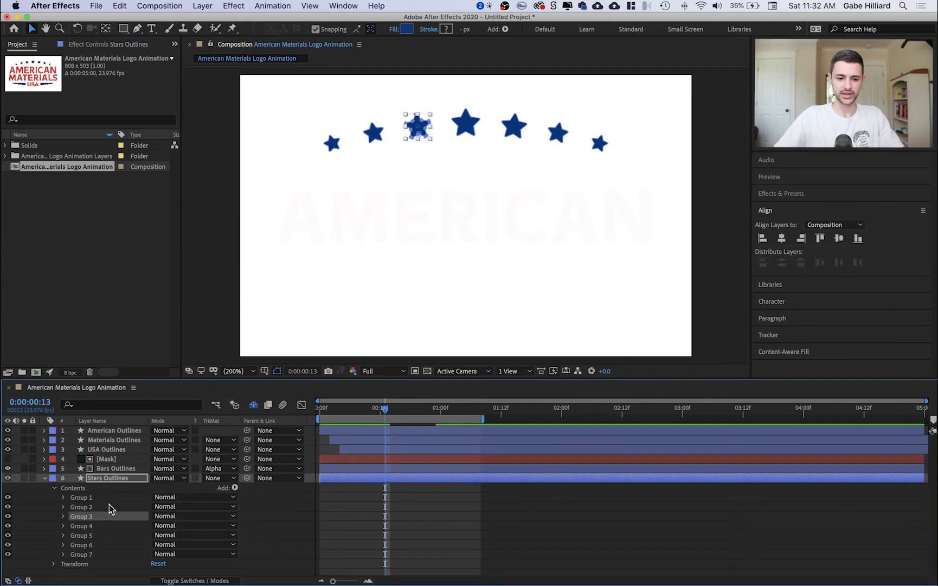
{"action": "left_click", "coordinate": [110, 498]}
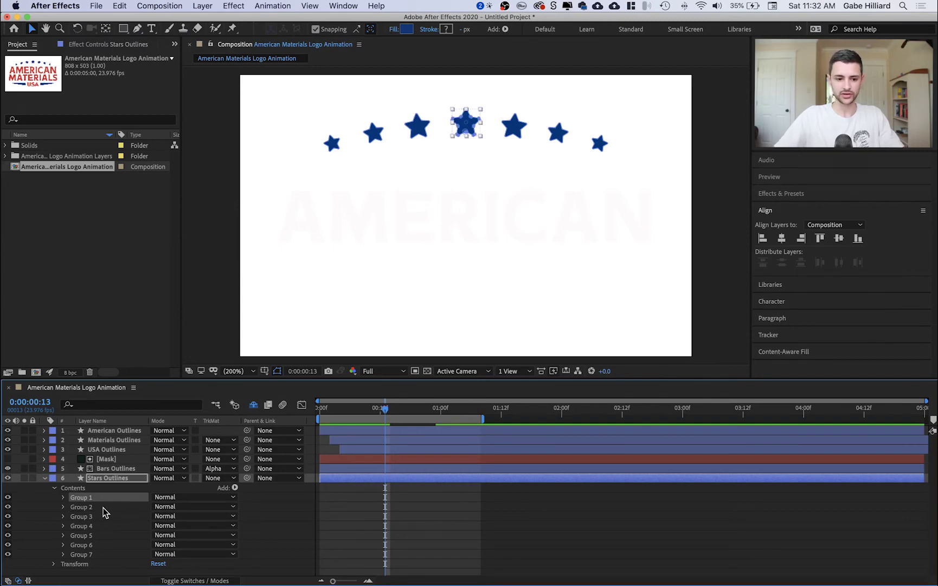
{"action": "left_click", "coordinate": [103, 507]}
{"action": "left_click", "coordinate": [108, 517]}
{"action": "left_click", "coordinate": [107, 507]}
{"action": "left_click", "coordinate": [107, 525]}
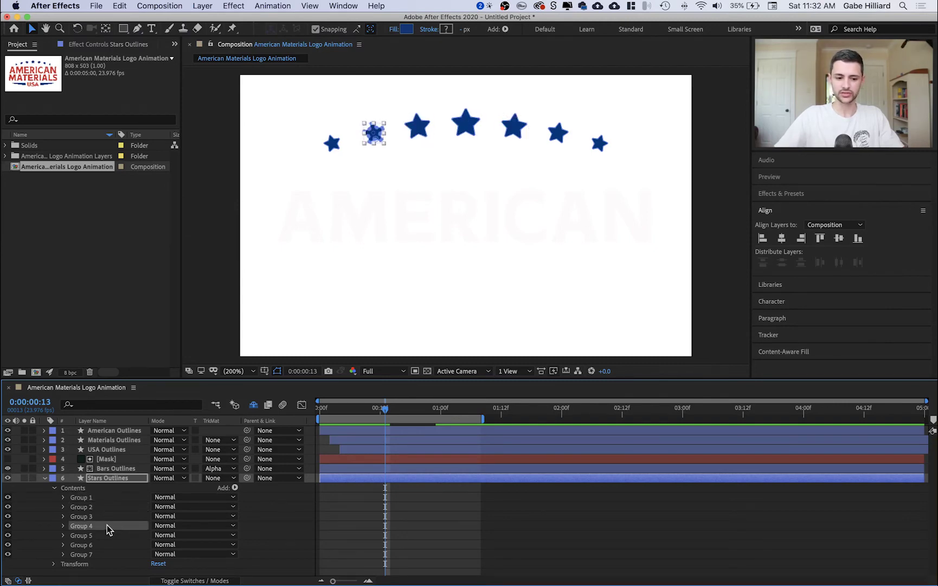
{"action": "left_click", "coordinate": [109, 535]}
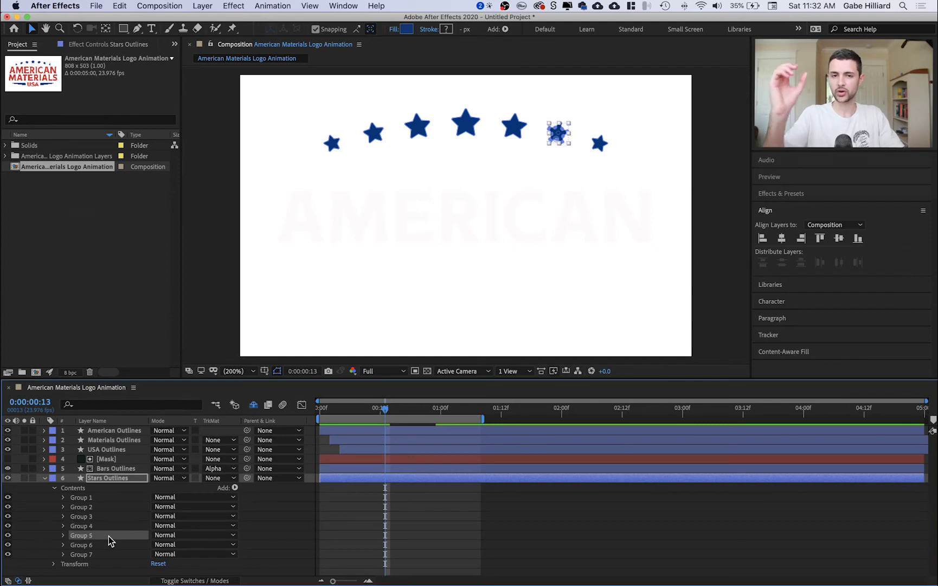
Compare the center star, Group 1, with the symmetric star pairs of Groups 2 and 3 and Groups 4 and 5
{"action": "left_click", "coordinate": [112, 496]}
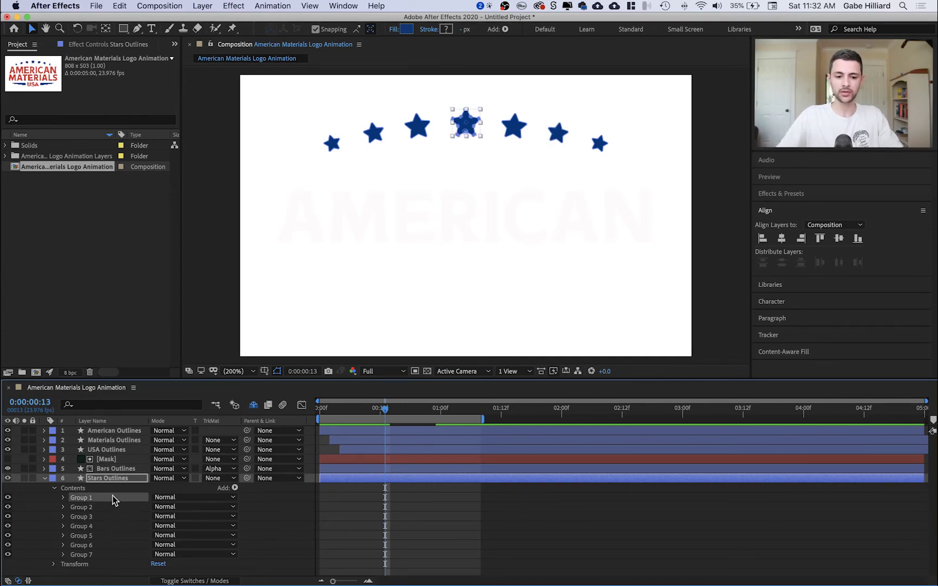
{"action": "left_click", "coordinate": [111, 507]}
{"action": "left_click", "coordinate": [112, 516], "text": "shift"}
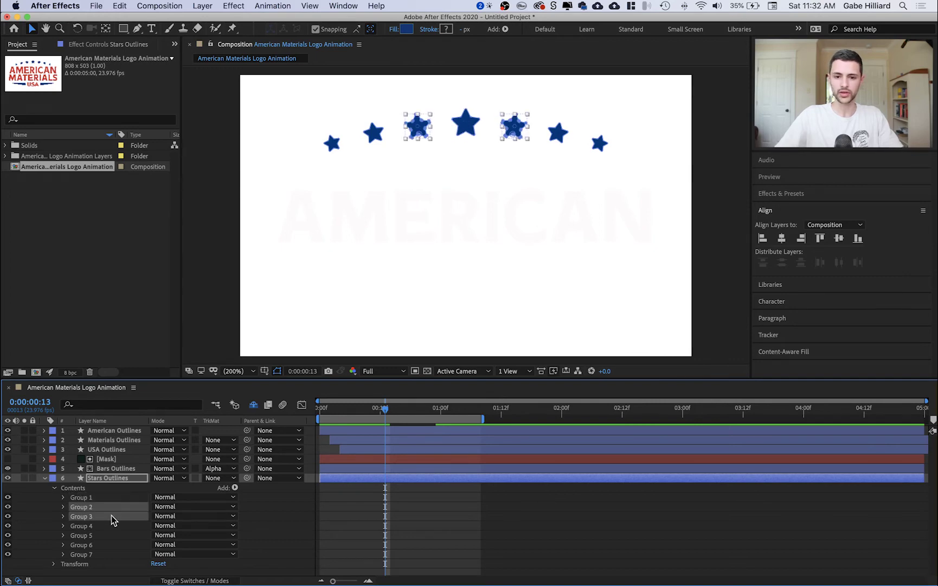
{"action": "left_click", "coordinate": [111, 525]}
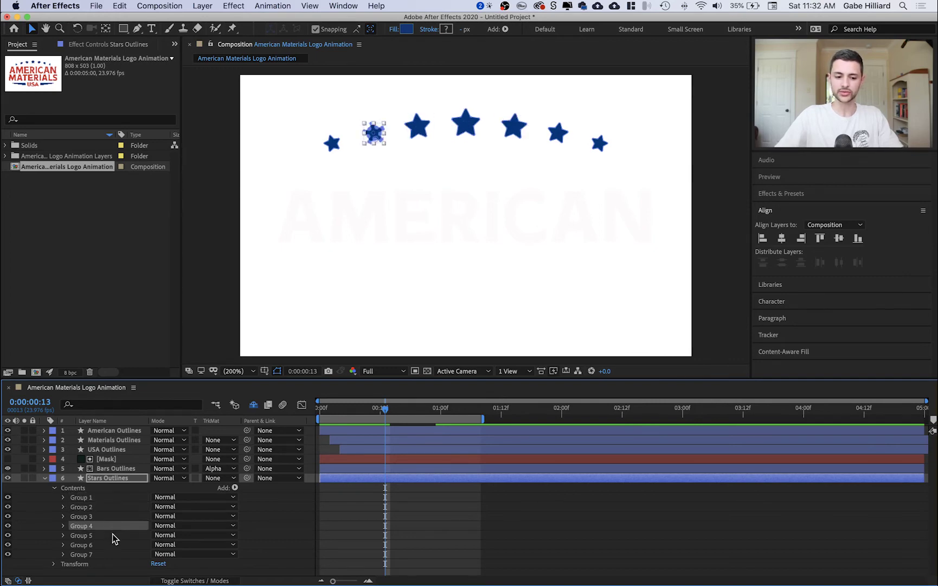
{"action": "left_click", "coordinate": [112, 535], "text": "shift"}
{"action": "left_click", "coordinate": [119, 517]}
{"action": "left_click", "coordinate": [119, 507]}
{"action": "left_click", "coordinate": [120, 499]}
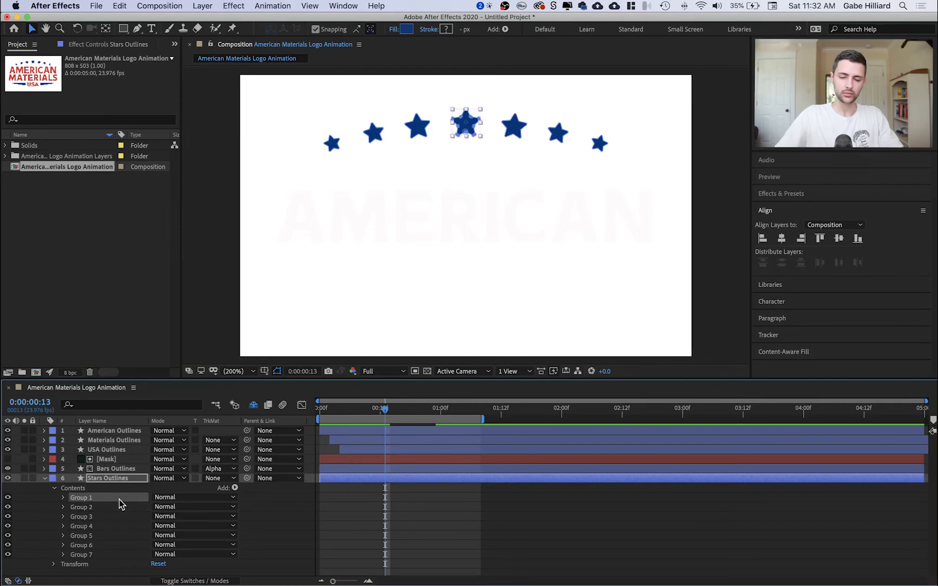
Select Groups 1 to 7 of the Stars Outlines layer and expand all of them together
{"action": "left_click", "coordinate": [102, 553], "text": "shift"}
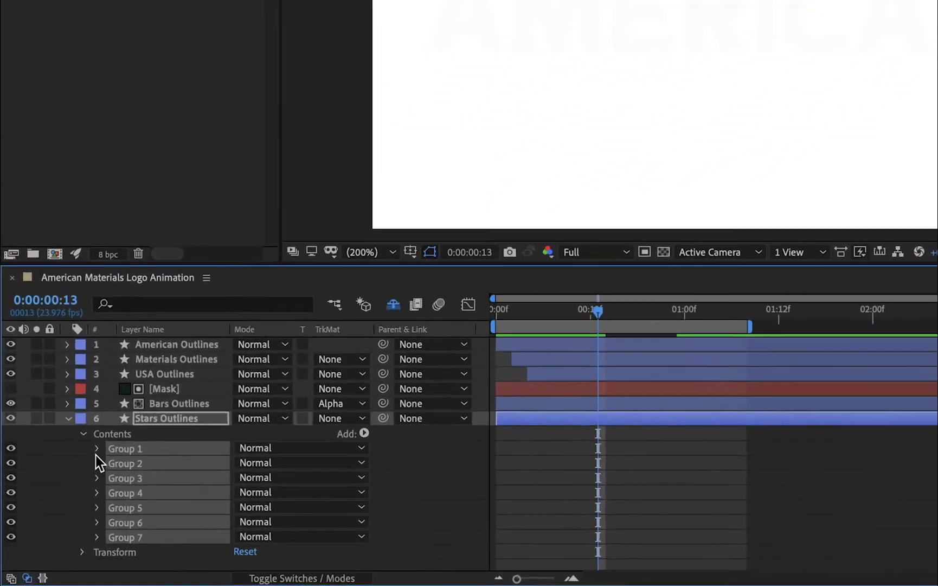
{"action": "left_click", "coordinate": [63, 496]}
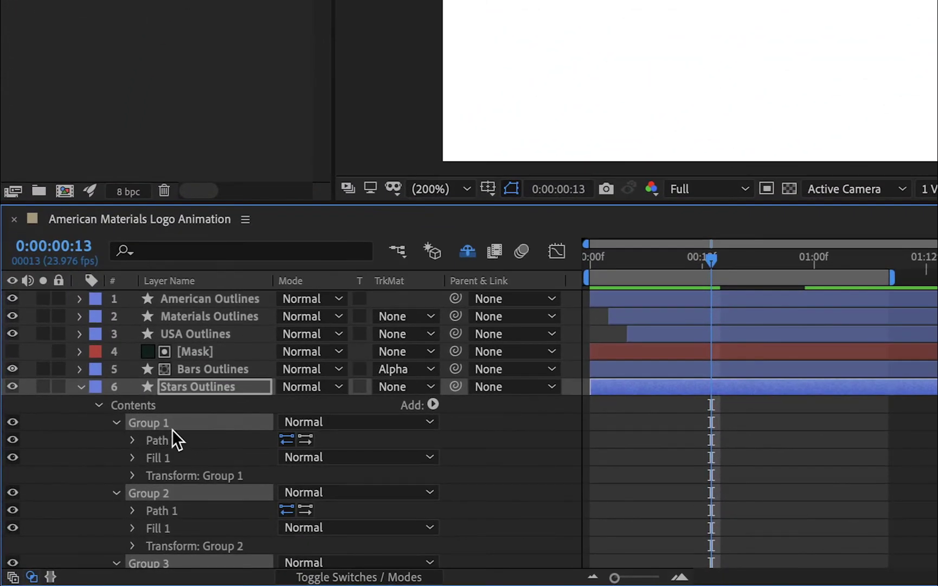
{"action": "scroll", "coordinate": [177, 429], "scroll_direction": "down", "scroll_amount": 10}
{"action": "scroll", "coordinate": [177, 429], "scroll_direction": "up", "scroll_amount": 10}
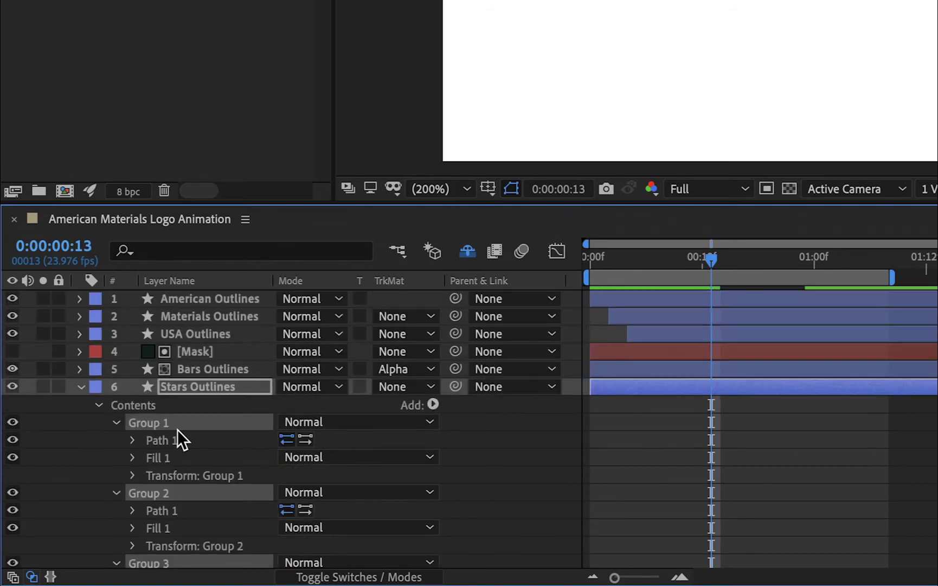
Reveal the Transform properties of Groups 1, 2, 3 and 4 in the Stars Outlines layer
{"action": "left_click", "coordinate": [132, 475]}
{"action": "scroll", "coordinate": [132, 473], "scroll_direction": "down", "scroll_amount": 8}
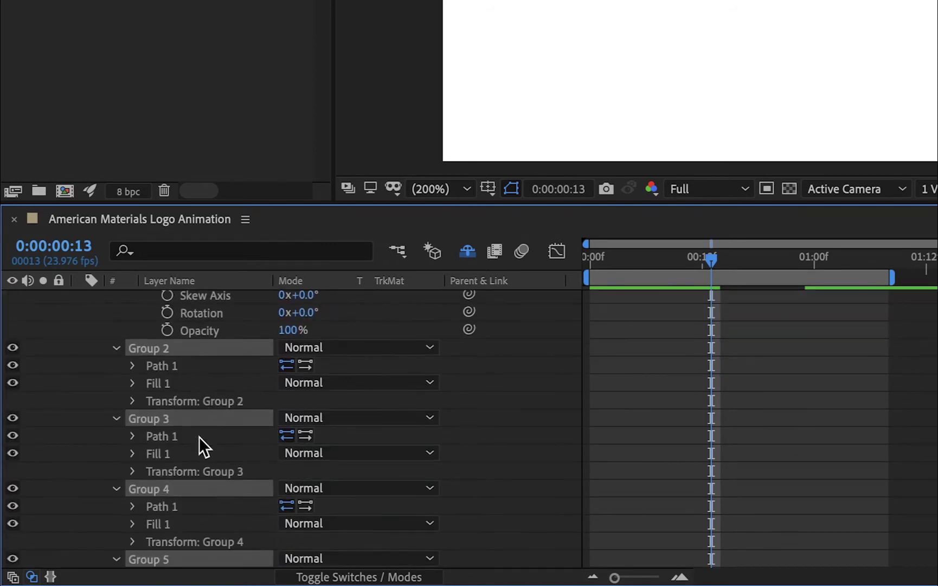
{"action": "left_click", "coordinate": [133, 400]}
{"action": "scroll", "coordinate": [133, 401], "scroll_direction": "down", "scroll_amount": 7}
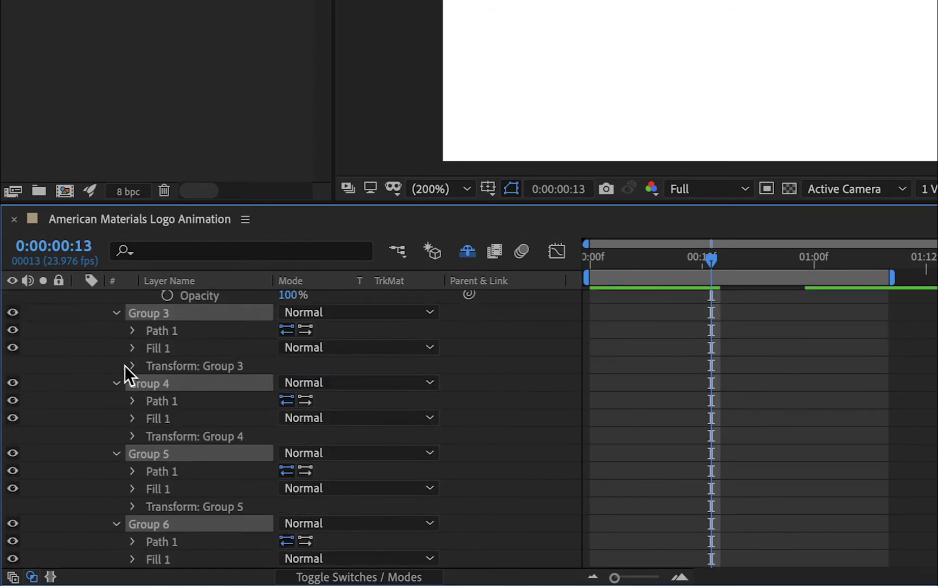
{"action": "left_click", "coordinate": [132, 366]}
{"action": "scroll", "coordinate": [131, 374], "scroll_direction": "down", "scroll_amount": 7}
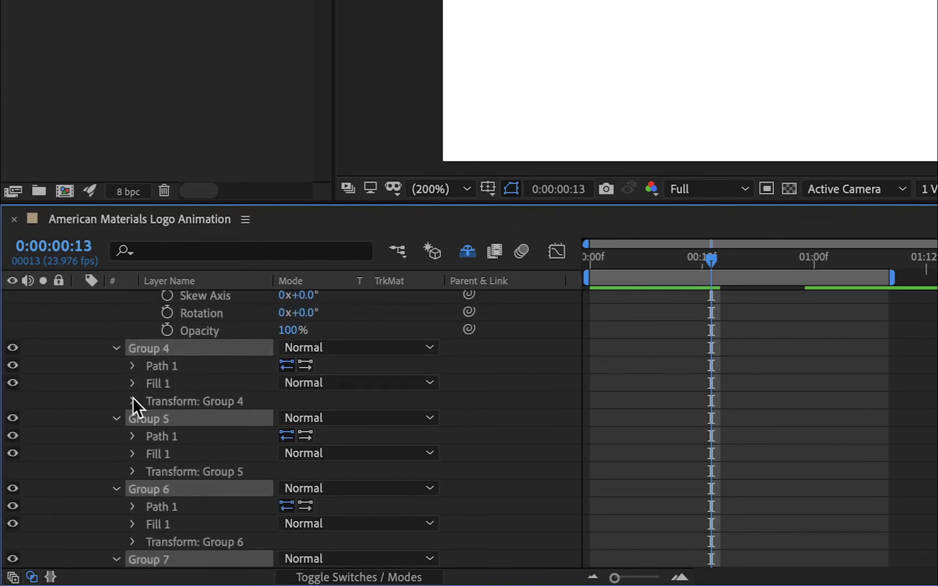
{"action": "left_click", "coordinate": [133, 400]}
{"action": "scroll", "coordinate": [144, 492], "scroll_direction": "down", "scroll_amount": 7}
Reveal the Transform properties of Groups 5, 6 and 7 in the Stars Outlines layer
{"action": "left_click", "coordinate": [133, 418]}
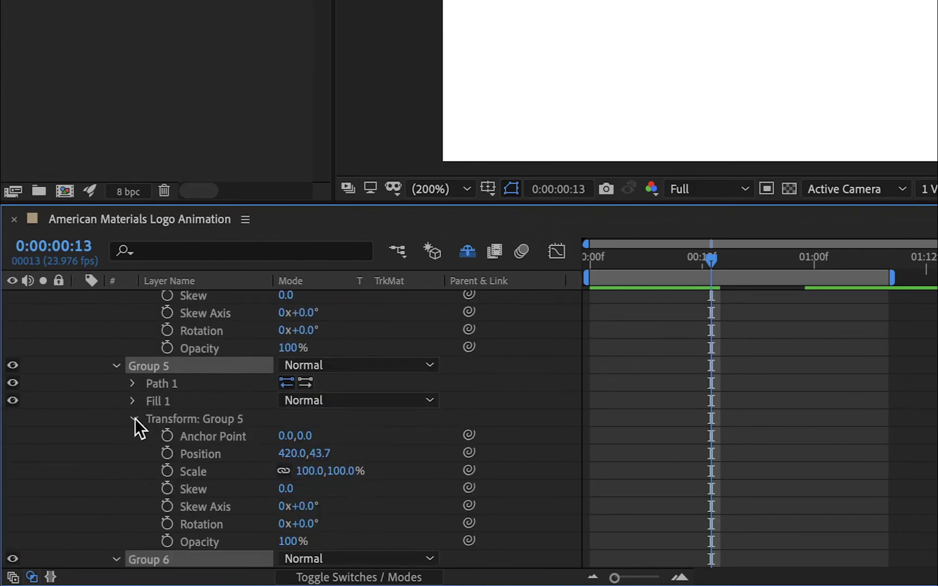
{"action": "scroll", "coordinate": [134, 417], "scroll_direction": "down", "scroll_amount": 7}
{"action": "left_click", "coordinate": [133, 471]}
{"action": "scroll", "coordinate": [142, 499], "scroll_direction": "down", "scroll_amount": 5}
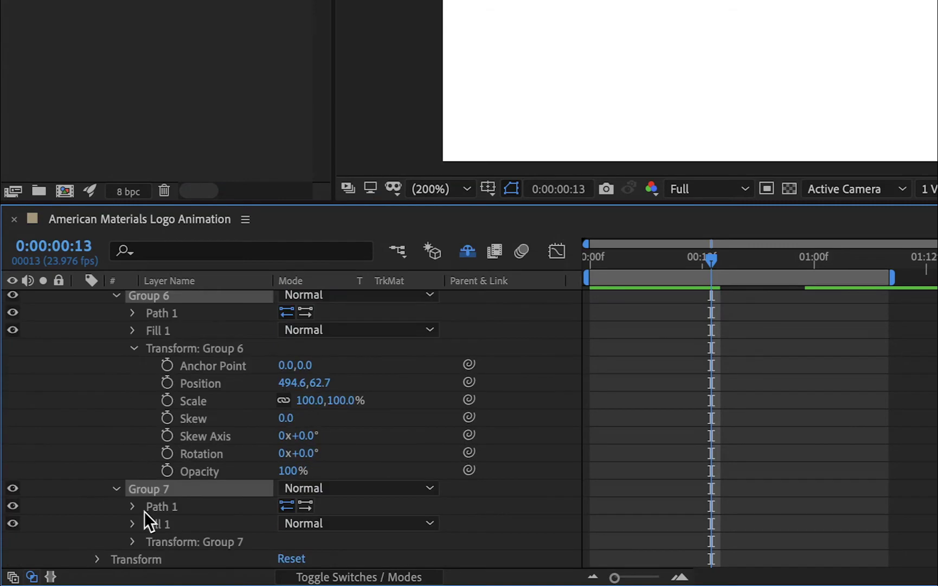
{"action": "left_click", "coordinate": [131, 541]}
{"action": "scroll", "coordinate": [241, 464], "scroll_direction": "down", "scroll_amount": 5}
{"action": "scroll", "coordinate": [195, 469], "scroll_direction": "up", "scroll_amount": 20}
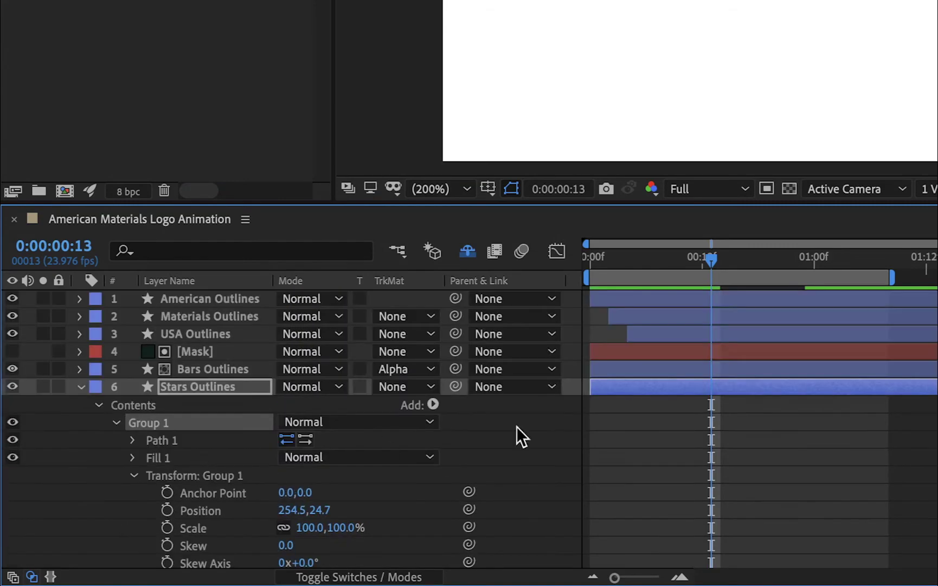
Add Position and Opacity keyframes at 0:00:01:00 to all seven selected star groups
{"action": "left_click_drag", "start_coordinate": [747, 272], "coordinate": [814, 268]}
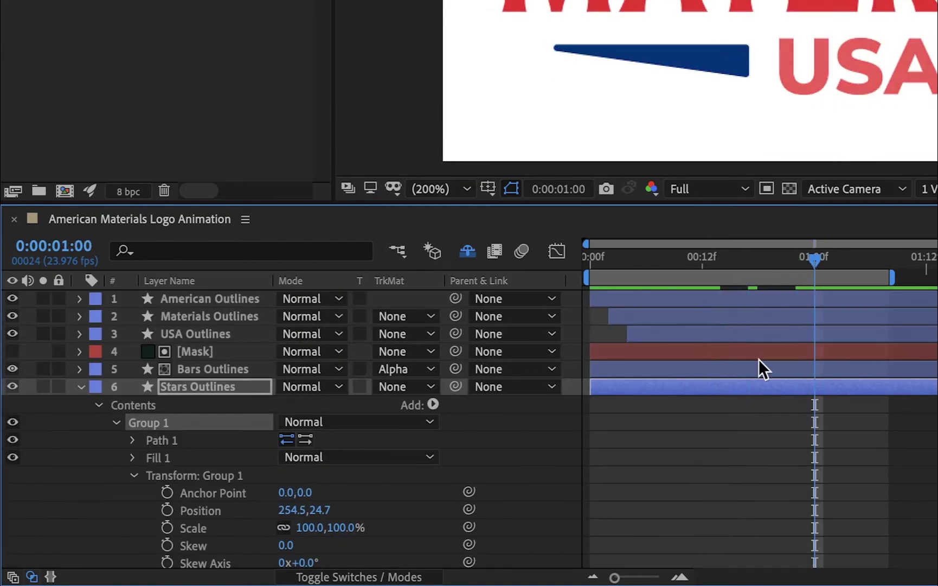
{"action": "scroll", "coordinate": [177, 510], "scroll_direction": "down", "scroll_amount": 5}
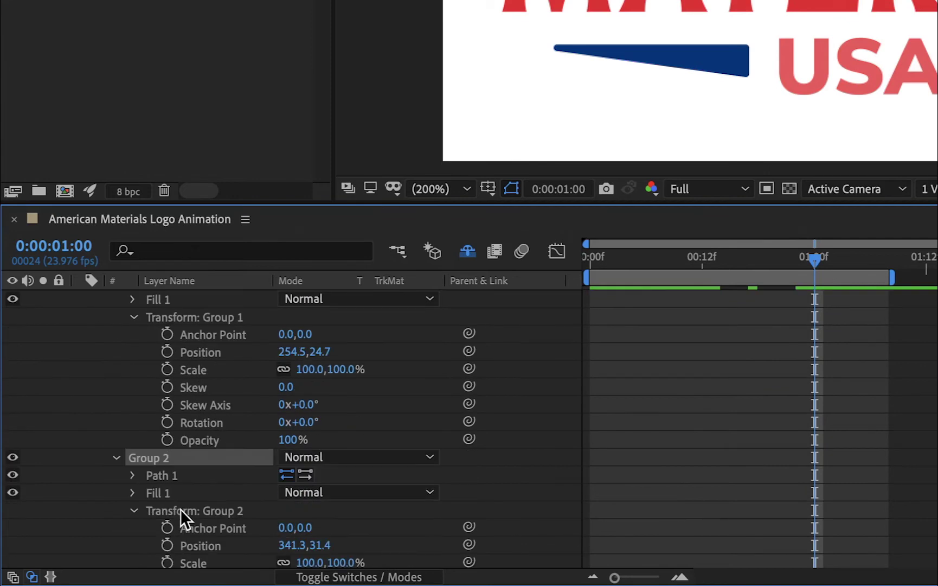
{"action": "left_click", "coordinate": [169, 351]}
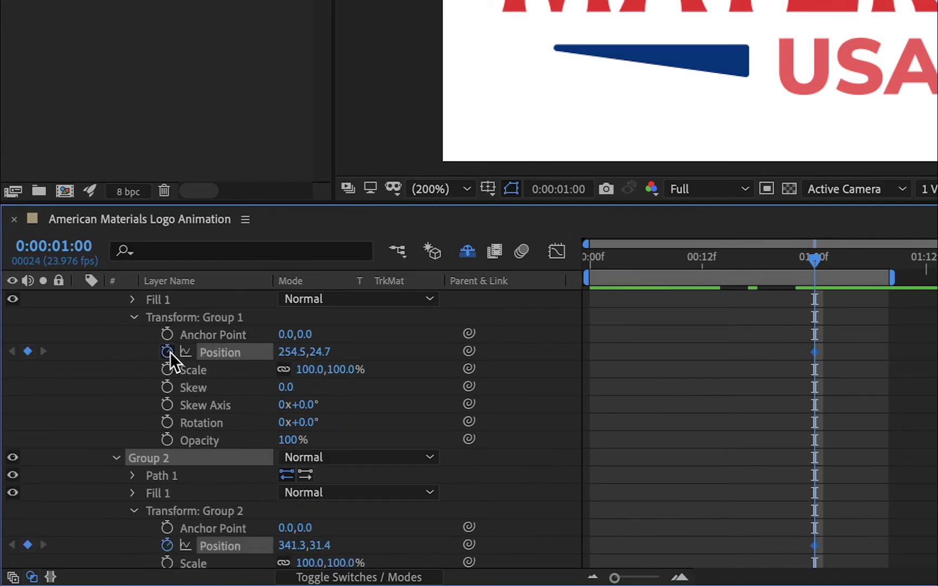
{"action": "left_click", "coordinate": [166, 438]}
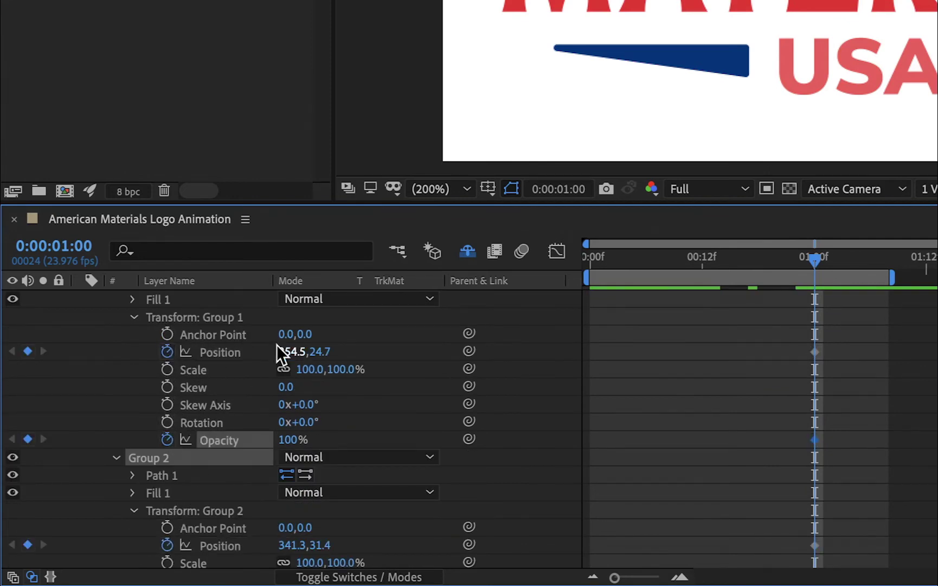
{"action": "scroll", "coordinate": [217, 357], "scroll_direction": "down", "scroll_amount": 18}
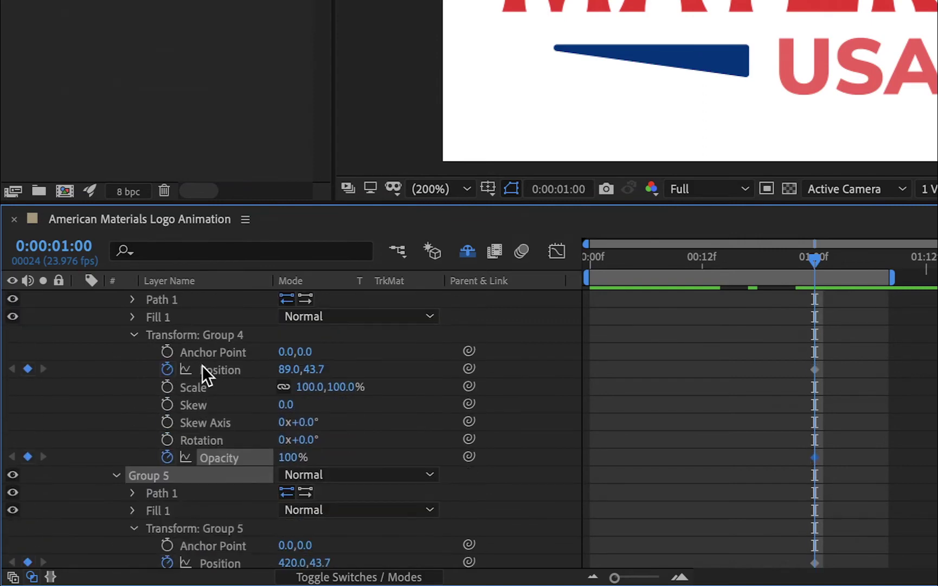
{"action": "scroll", "coordinate": [202, 365], "scroll_direction": "down", "scroll_amount": 15}
{"action": "scroll", "coordinate": [202, 365], "scroll_direction": "up", "scroll_amount": 12}
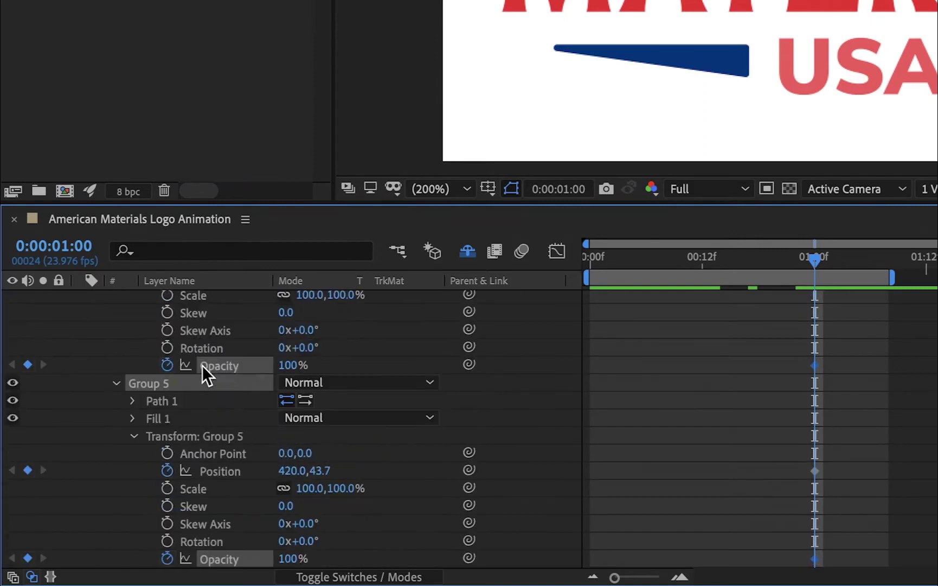
{"action": "scroll", "coordinate": [202, 365], "scroll_direction": "up", "scroll_amount": 20}
Deselect the groups and show only the keyframed properties of the Stars Outlines layer
{"action": "left_click", "coordinate": [647, 457]}
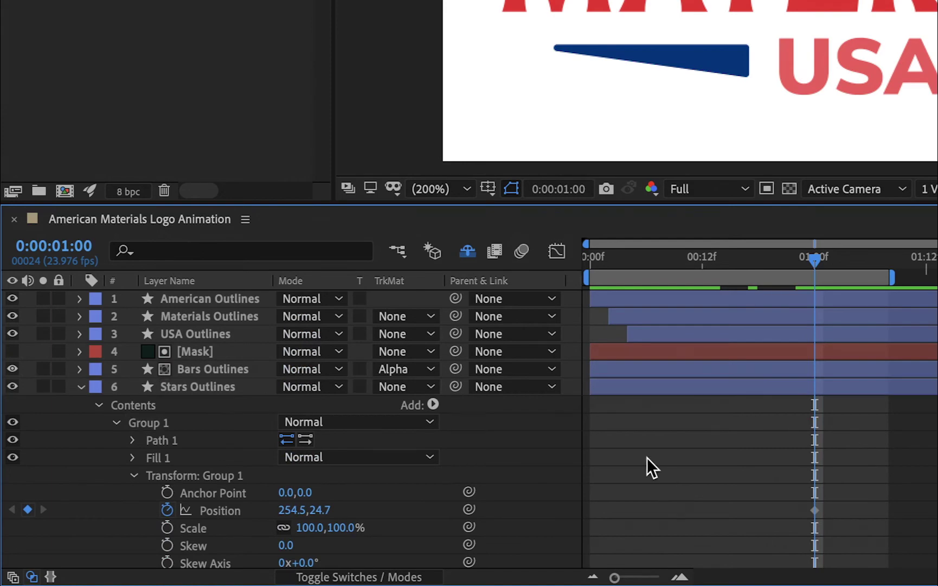
{"action": "scroll", "coordinate": [647, 457], "scroll_direction": "down", "scroll_amount": 14}
{"action": "left_click", "coordinate": [861, 258]}
{"action": "scroll", "coordinate": [834, 358], "scroll_direction": "down", "scroll_amount": 11}
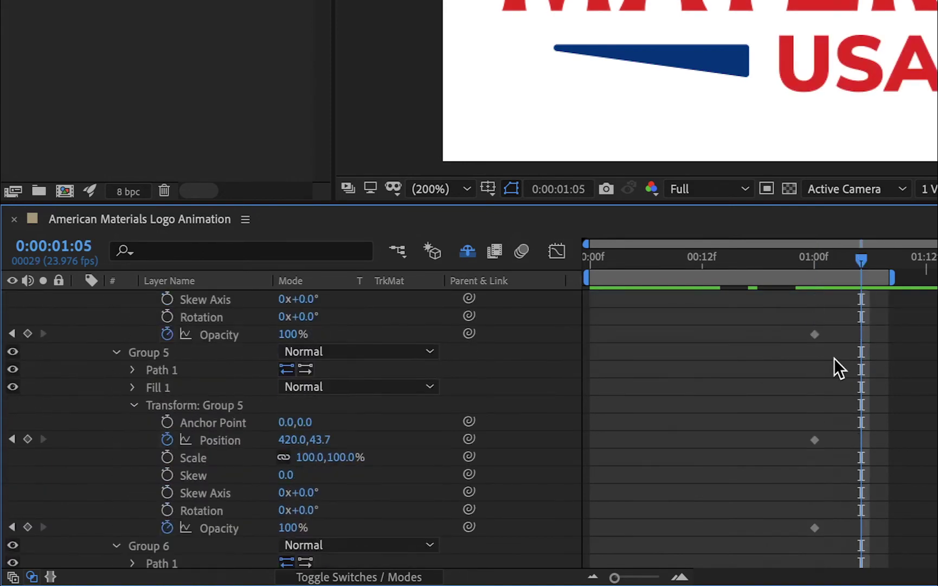
{"action": "scroll", "coordinate": [834, 358], "scroll_direction": "up", "scroll_amount": 20}
{"action": "left_click", "coordinate": [822, 381]}
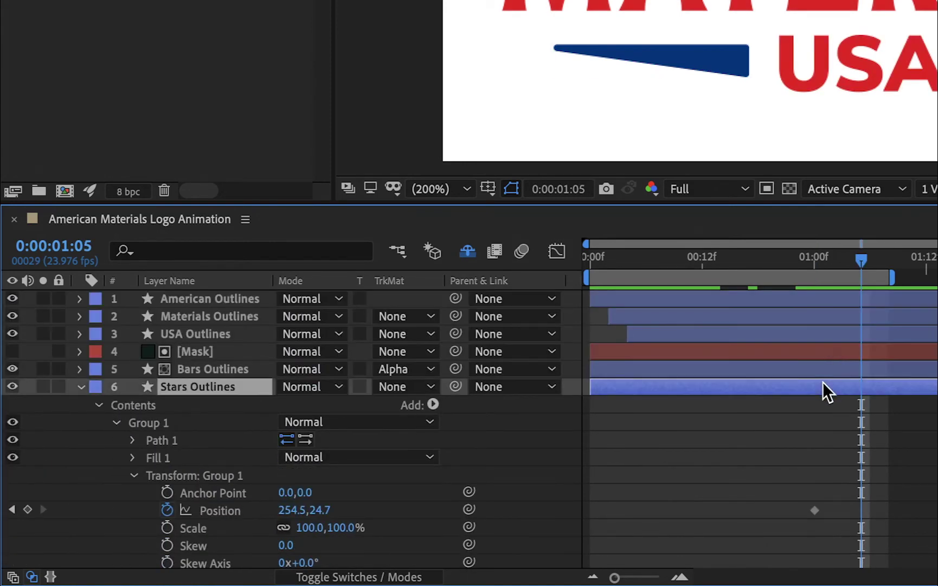
{"action": "key", "text": "u"}
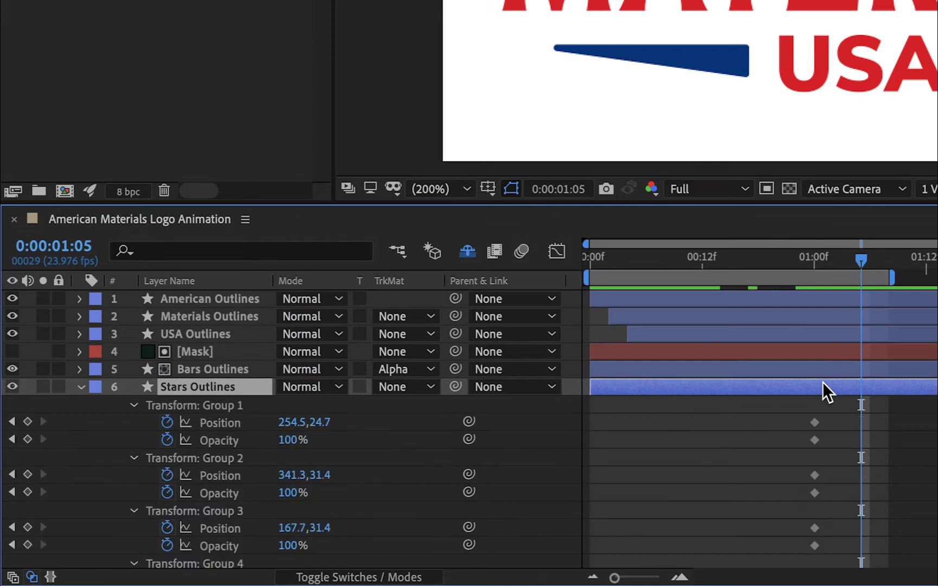
{"action": "left_click", "coordinate": [774, 416]}
{"action": "scroll", "coordinate": [773, 418], "scroll_direction": "down", "scroll_amount": 8}
{"action": "scroll", "coordinate": [772, 417], "scroll_direction": "up", "scroll_amount": 10}
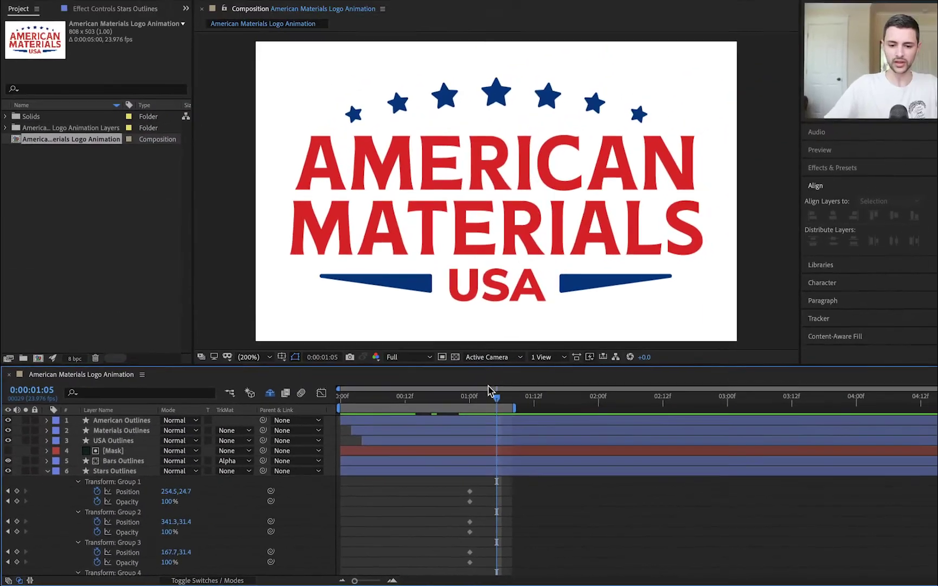
Move the current time back to 0:00:00:12, ahead of the star keyframes
{"action": "left_click_drag", "start_coordinate": [496, 398], "coordinate": [468, 398]}
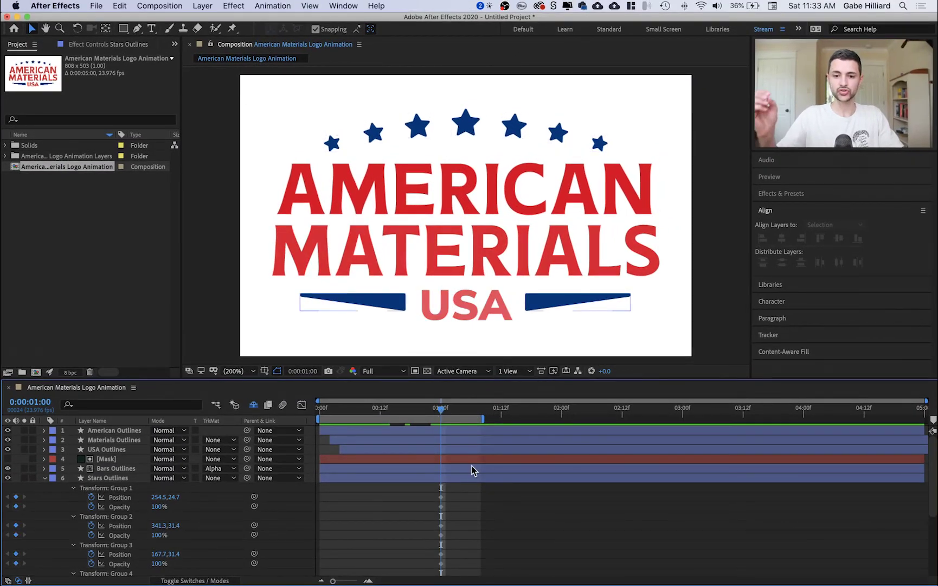
{"action": "left_click_drag", "start_coordinate": [441, 408], "coordinate": [382, 411]}
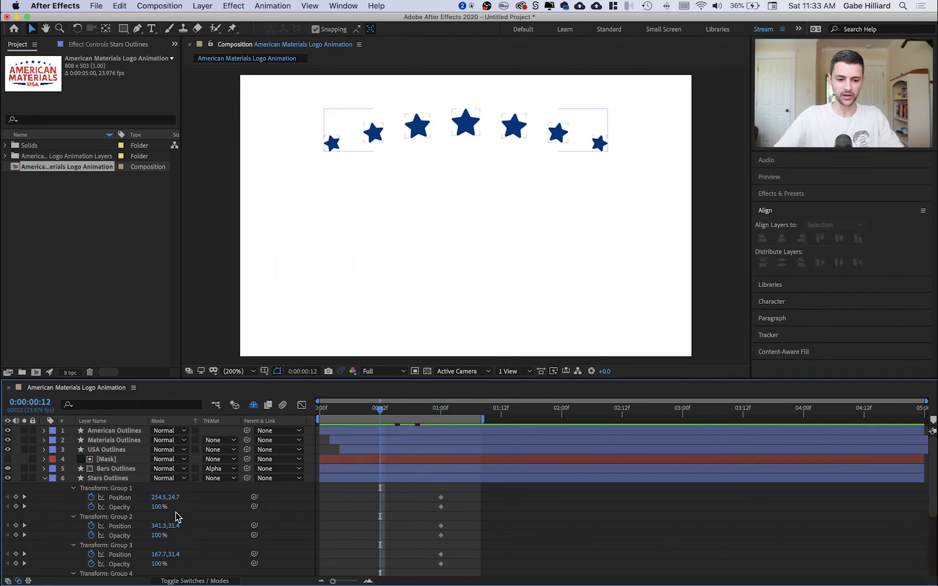
Try to lower the center star by adding an offset to Group 1's Y Position at 0:00:00:12
{"action": "left_click", "coordinate": [174, 497]}
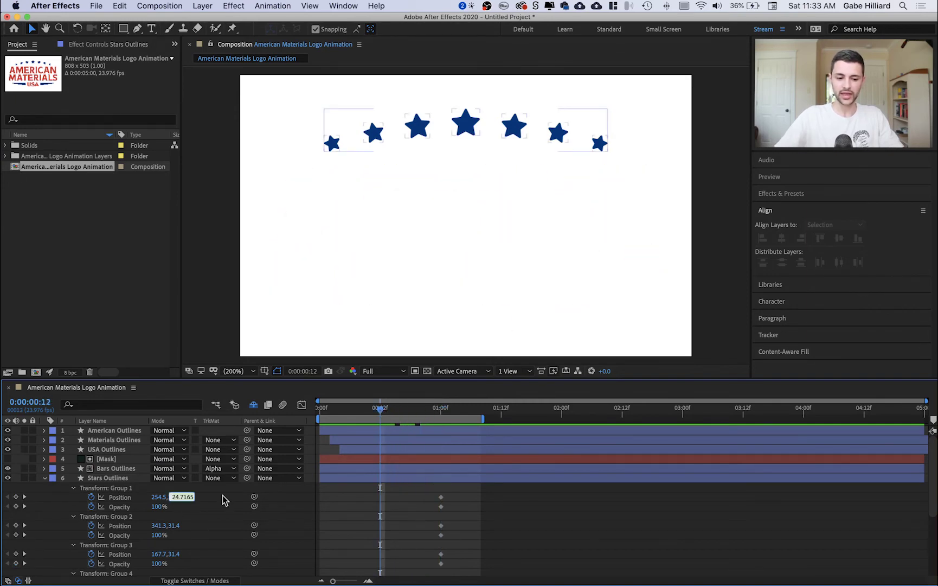
{"action": "left_click", "coordinate": [212, 496]}
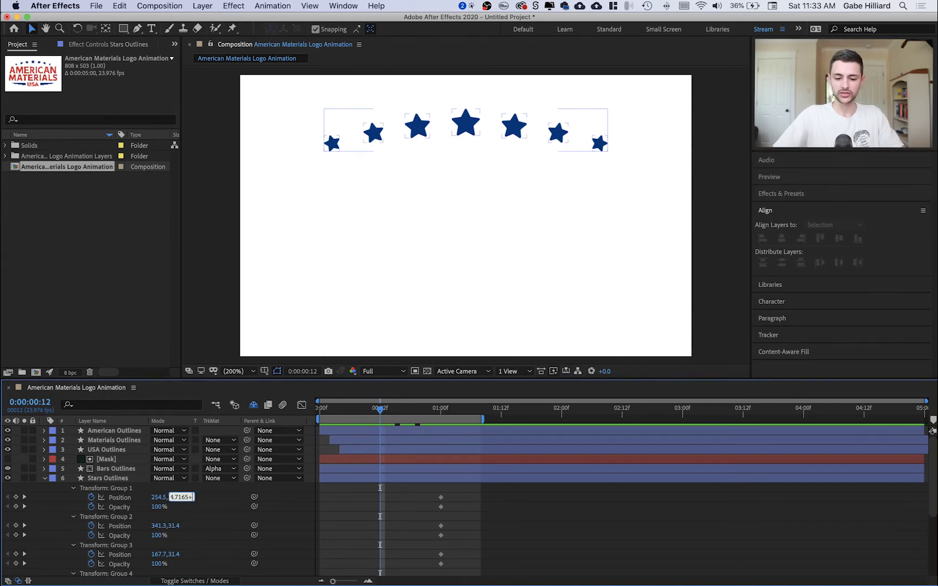
{"action": "key", "text": "Return"}
{"action": "left_click", "coordinate": [551, 494]}
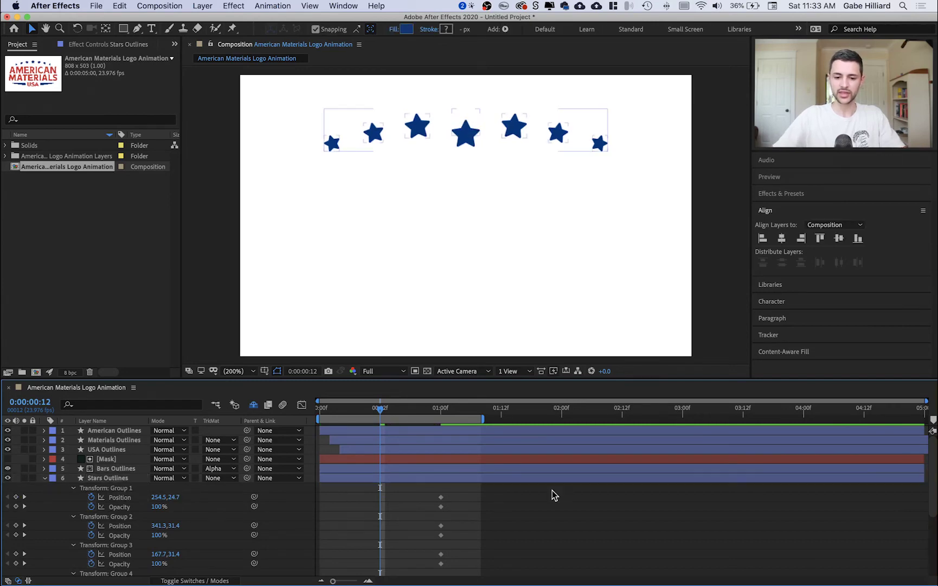
Collapse the keyframed properties of the Stars Outlines layer and expand its Contents to list the groups
{"action": "left_click", "coordinate": [74, 489]}
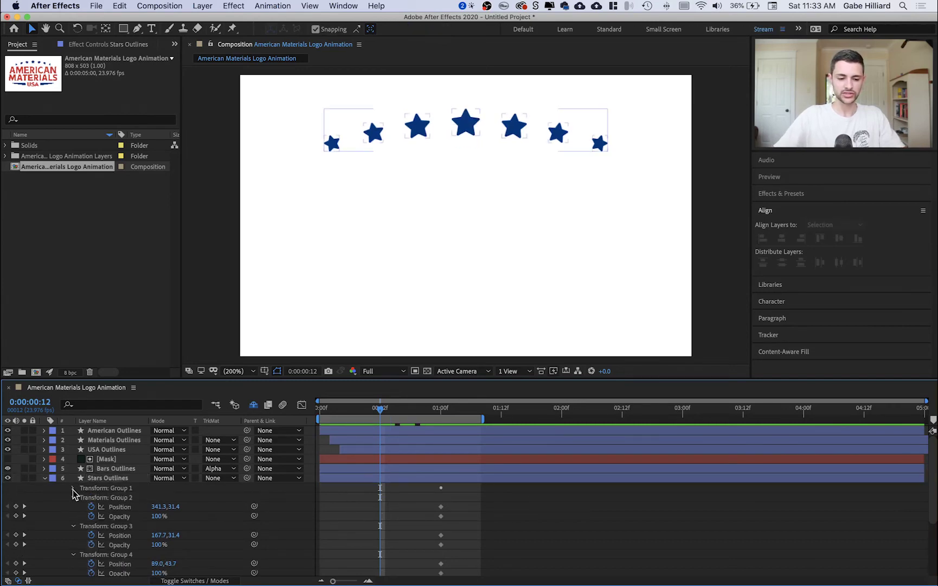
{"action": "left_click", "coordinate": [345, 478]}
{"action": "key", "text": "u"}
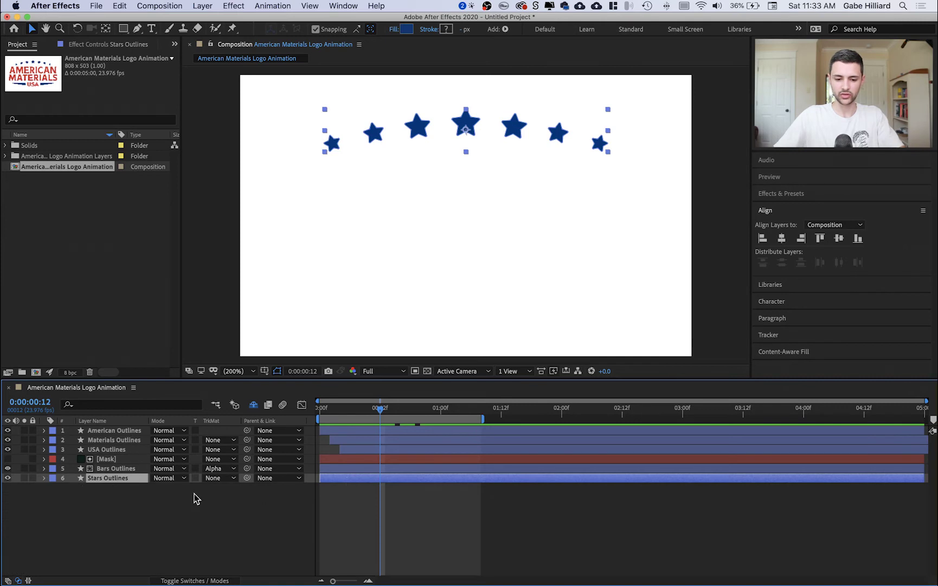
{"action": "left_click", "coordinate": [194, 494]}
{"action": "left_click", "coordinate": [45, 478]}
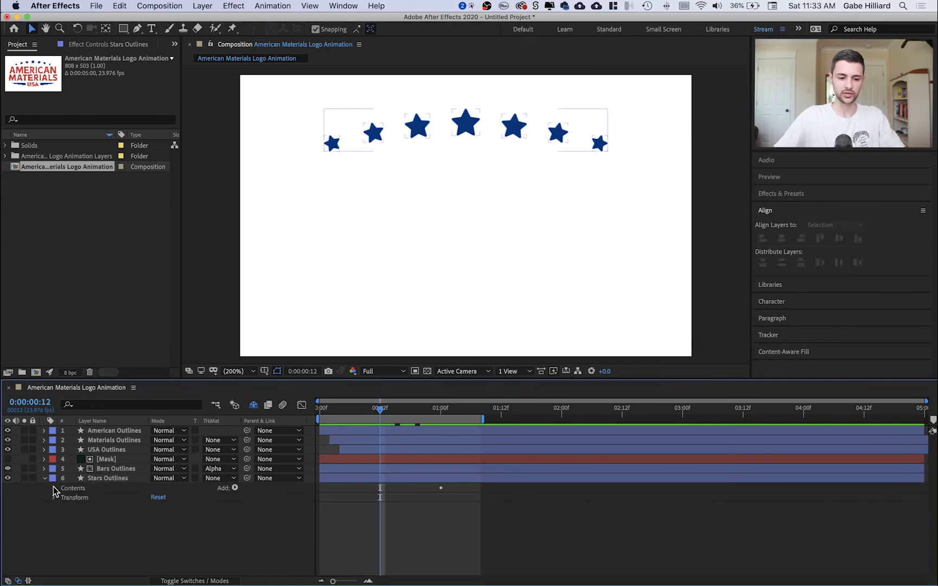
{"action": "left_click", "coordinate": [54, 487]}
Select Groups 1 to 7 and move all seven stars slightly straight down in the composition at 0:00:00:12
{"action": "left_click", "coordinate": [86, 498]}
{"action": "left_click", "coordinate": [91, 551], "text": "shift"}
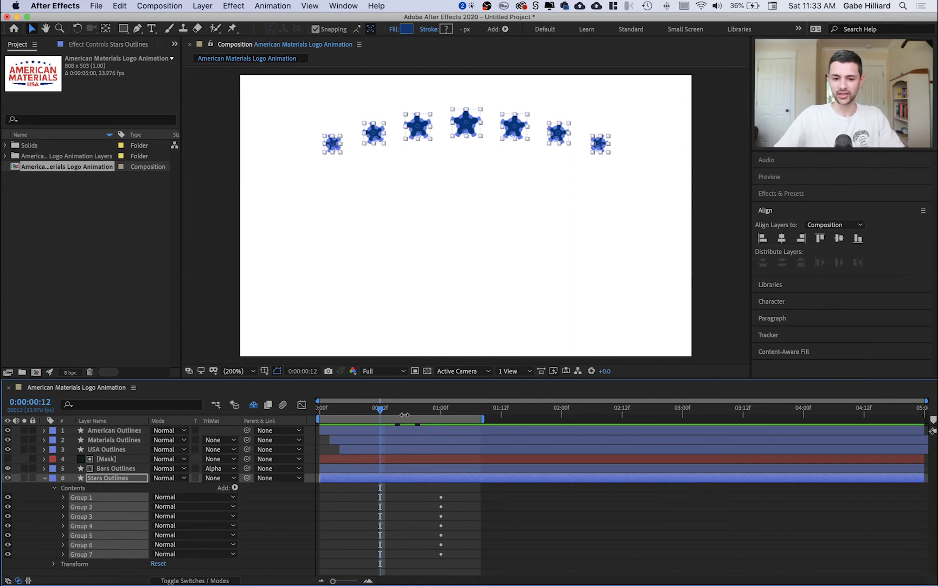
{"action": "mouse_move", "coordinate": [379, 413]}
{"action": "left_mouse_down"}
{"action": "mouse_move", "coordinate": [442, 413]}
{"action": "mouse_move", "coordinate": [378, 415]}
{"action": "left_mouse_up"}
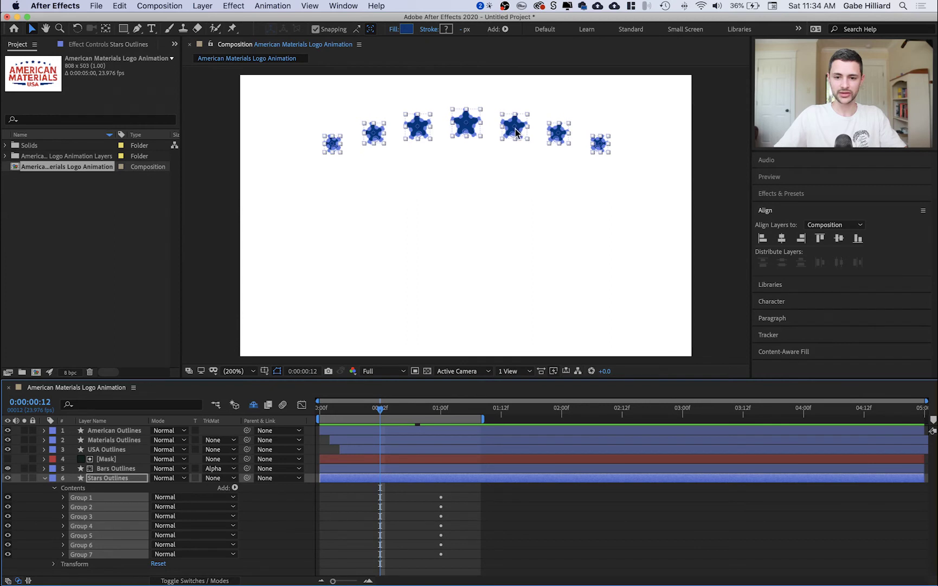
{"action": "left_click_drag", "start_coordinate": [466, 126], "coordinate": [467, 139]}
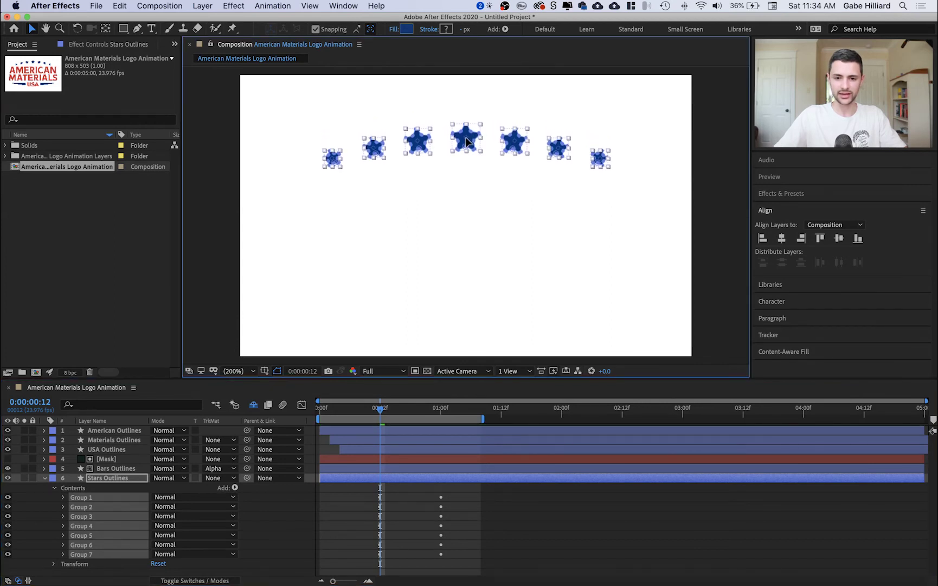
Reselect Groups 1 to 7 at 0:00:00:12 and lower all seven stars further, putting Group 1 at position 254.5, 56.7
{"action": "left_click", "coordinate": [503, 519]}
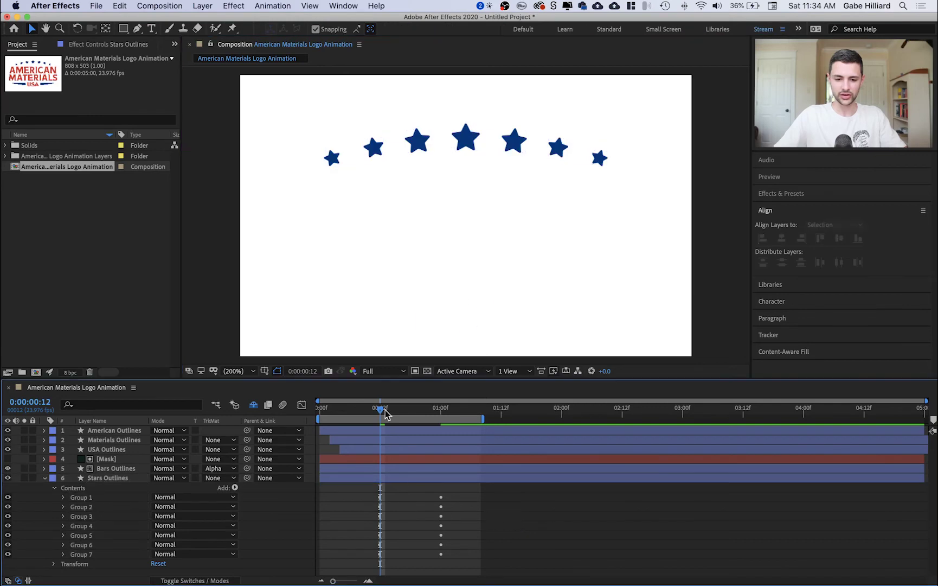
{"action": "mouse_move", "coordinate": [382, 411]}
{"action": "left_mouse_down"}
{"action": "mouse_move", "coordinate": [439, 415]}
{"action": "mouse_move", "coordinate": [382, 415]}
{"action": "left_mouse_up"}
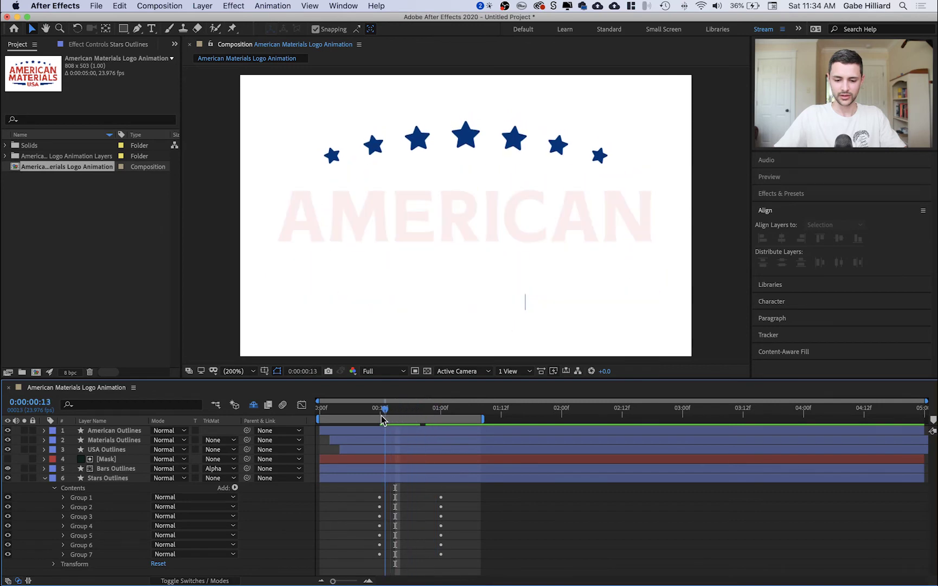
{"action": "left_click", "coordinate": [87, 497]}
{"action": "left_click", "coordinate": [114, 553], "text": "shift"}
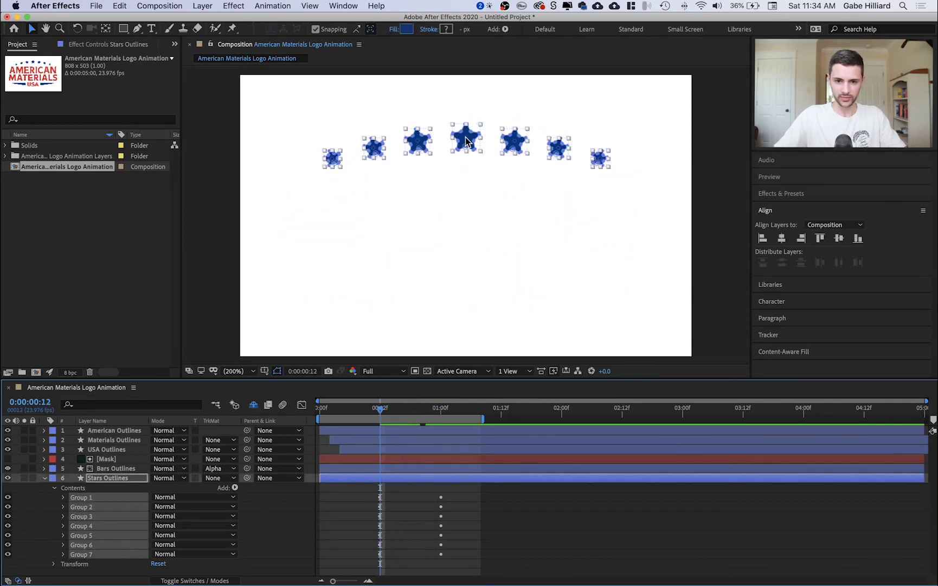
{"action": "left_click_drag", "start_coordinate": [466, 141], "coordinate": [466, 144]}
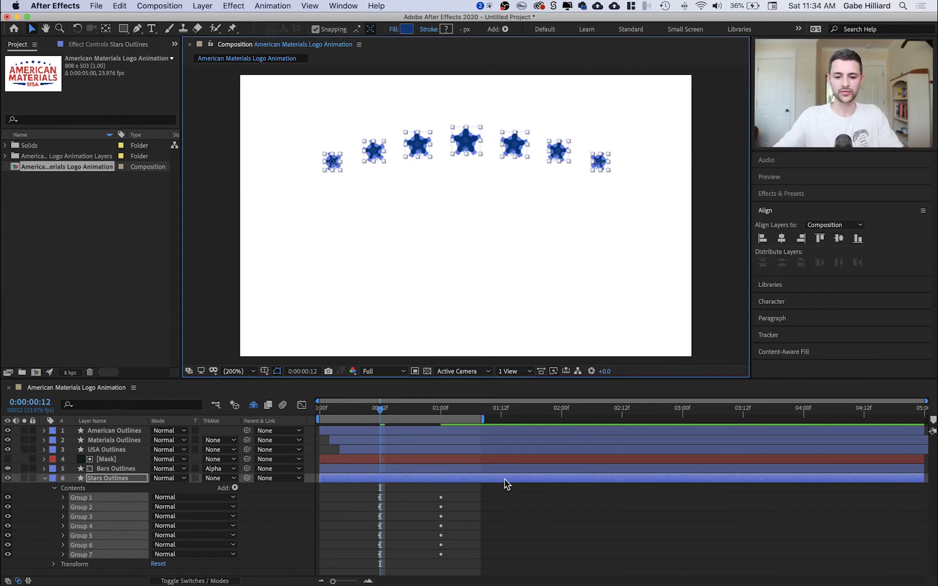
Reveal the keyframed properties of the Stars Outlines layer and check the star movement, ending with the current time at 0:00:00:12
{"action": "left_click", "coordinate": [503, 514]}
{"action": "left_click", "coordinate": [79, 498]}
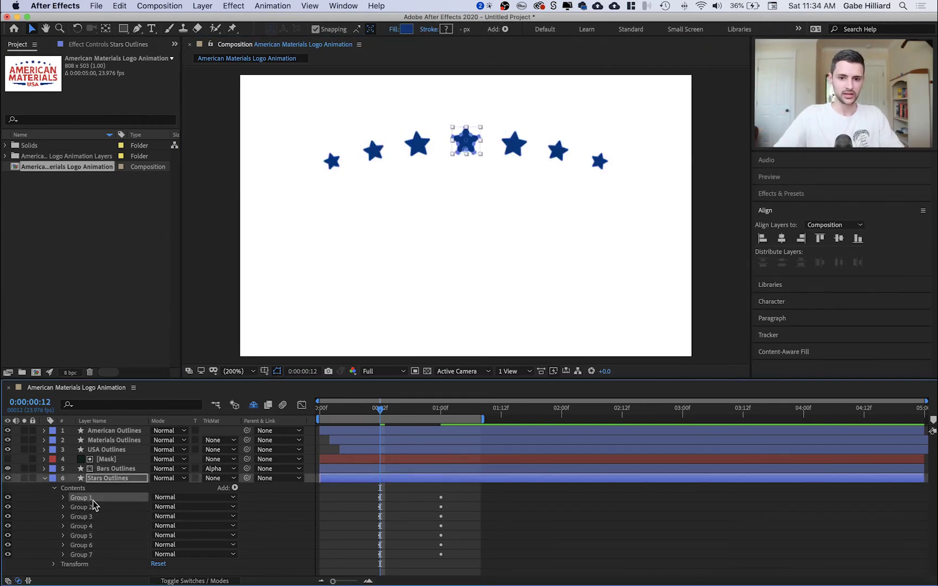
{"action": "left_click", "coordinate": [389, 482]}
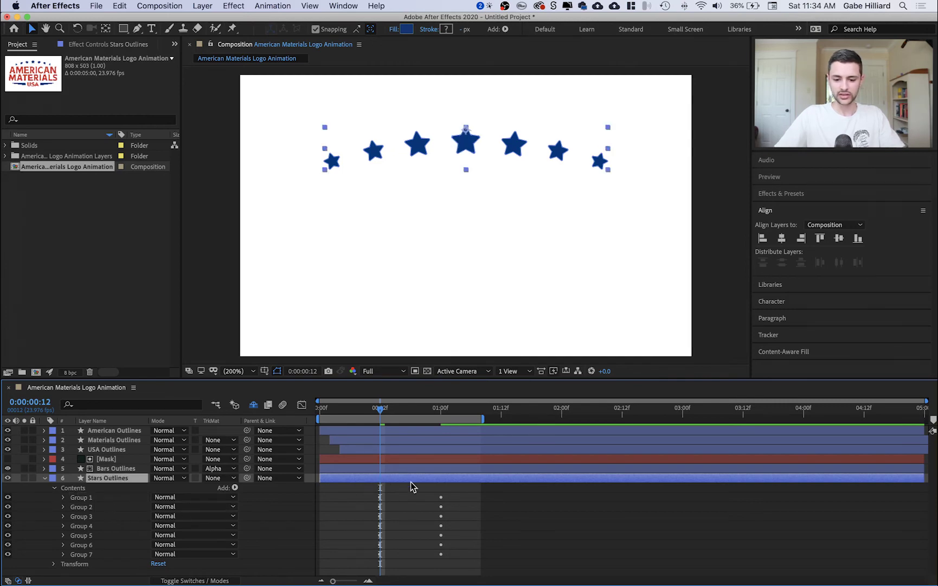
{"action": "key", "text": "u"}
{"action": "left_click", "coordinate": [411, 504]}
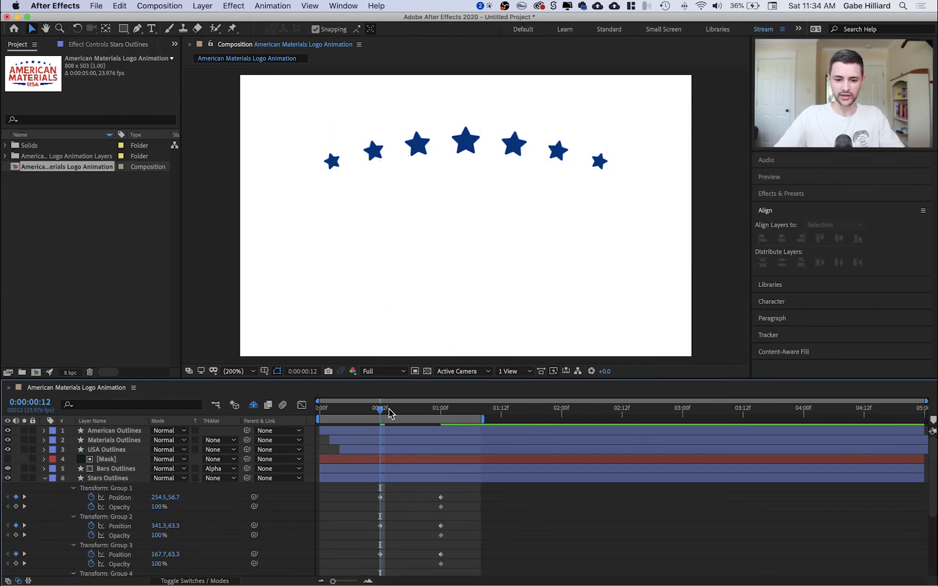
{"action": "left_click_drag", "start_coordinate": [389, 413], "coordinate": [396, 412]}
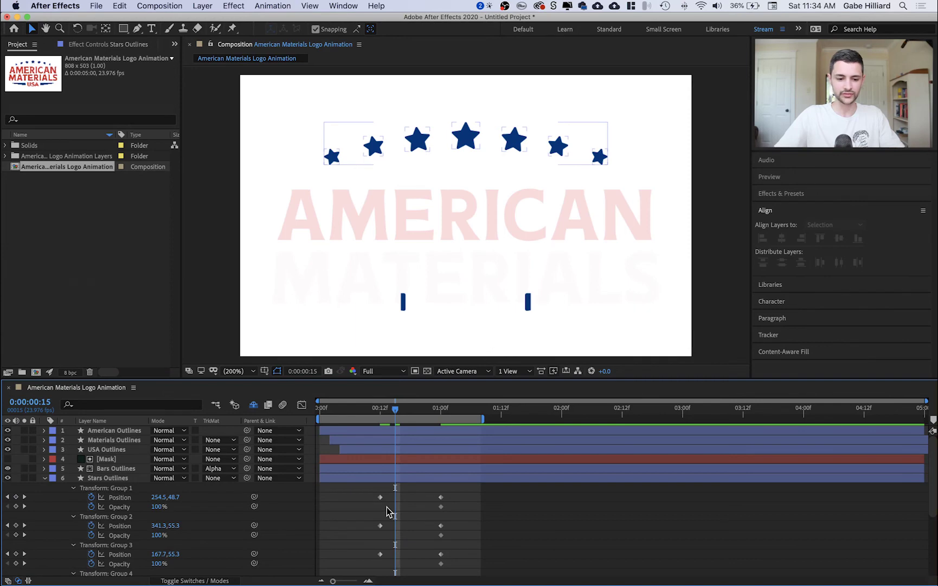
{"action": "left_click", "coordinate": [400, 438]}
{"action": "left_click_drag", "start_coordinate": [397, 412], "coordinate": [381, 412]}
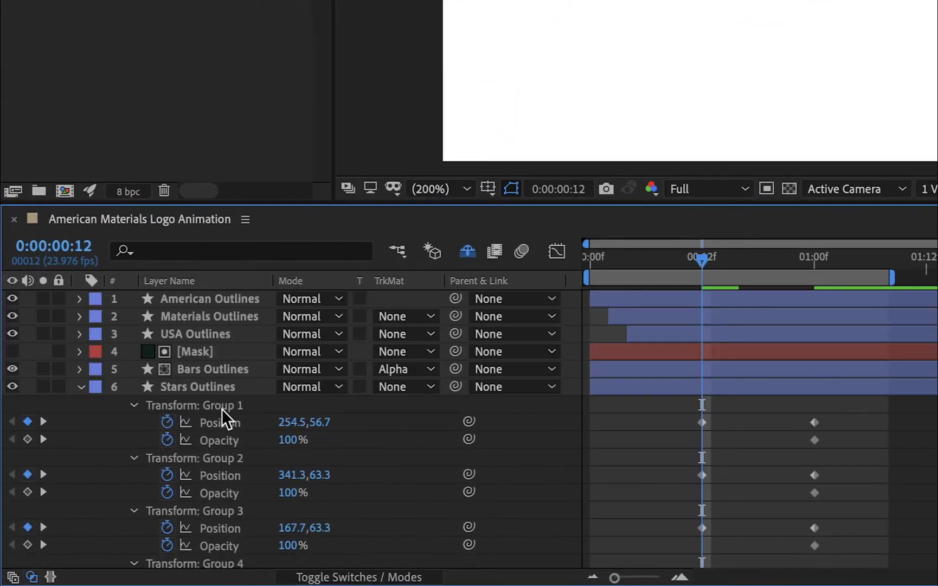
Select the Transform groups of all seven stars in the Stars Outlines layer to try changing their opacity together
{"action": "left_click", "coordinate": [200, 403]}
{"action": "scroll", "coordinate": [200, 403], "scroll_direction": "down", "scroll_amount": 5}
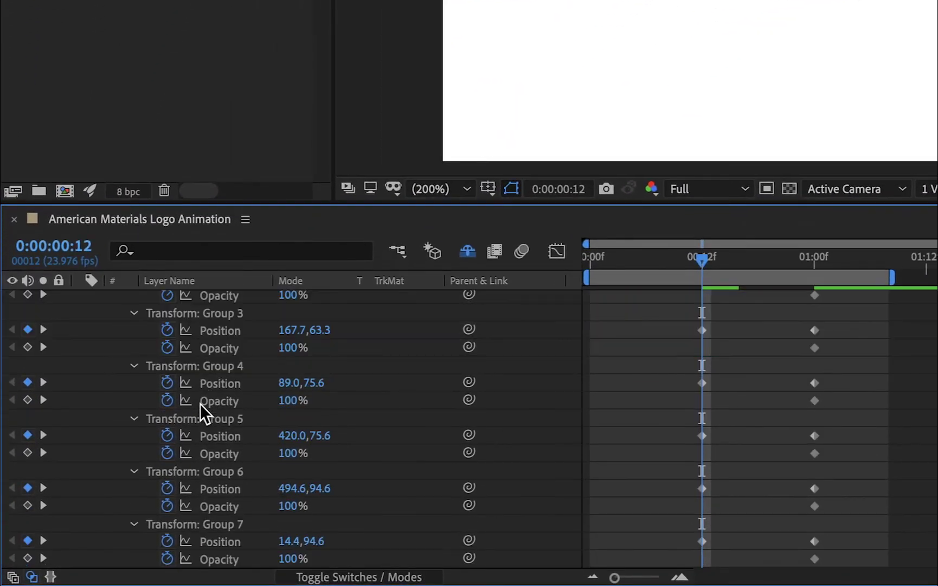
{"action": "left_click", "coordinate": [226, 524]}
{"action": "left_click", "coordinate": [222, 471], "text": "ctrl"}
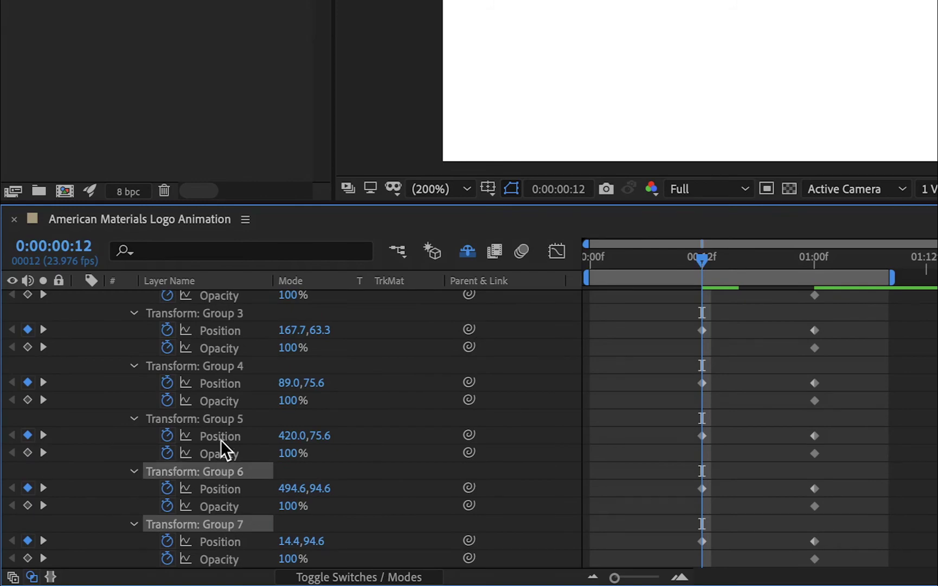
{"action": "left_click", "coordinate": [223, 418], "text": "ctrl"}
{"action": "left_click", "coordinate": [230, 368], "text": "ctrl"}
{"action": "scroll", "coordinate": [230, 375], "scroll_direction": "up", "scroll_amount": 5}
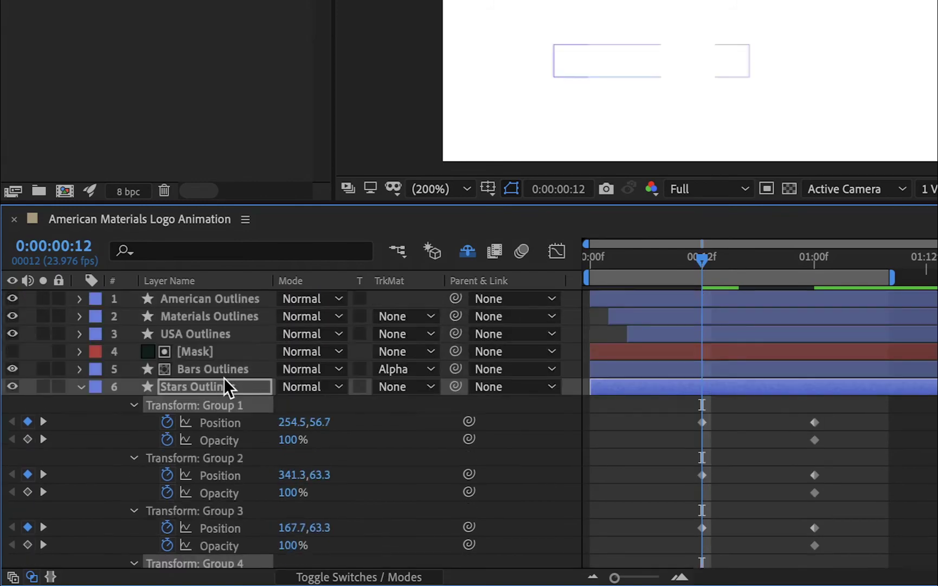
{"action": "left_click", "coordinate": [217, 458], "text": "ctrl"}
{"action": "left_click", "coordinate": [222, 509], "text": "ctrl"}
Set the Opacity of star Groups 1, 2 and 3 to 0% at 0:00:00:12
{"action": "left_click_drag", "start_coordinate": [287, 545], "coordinate": [262, 550]}
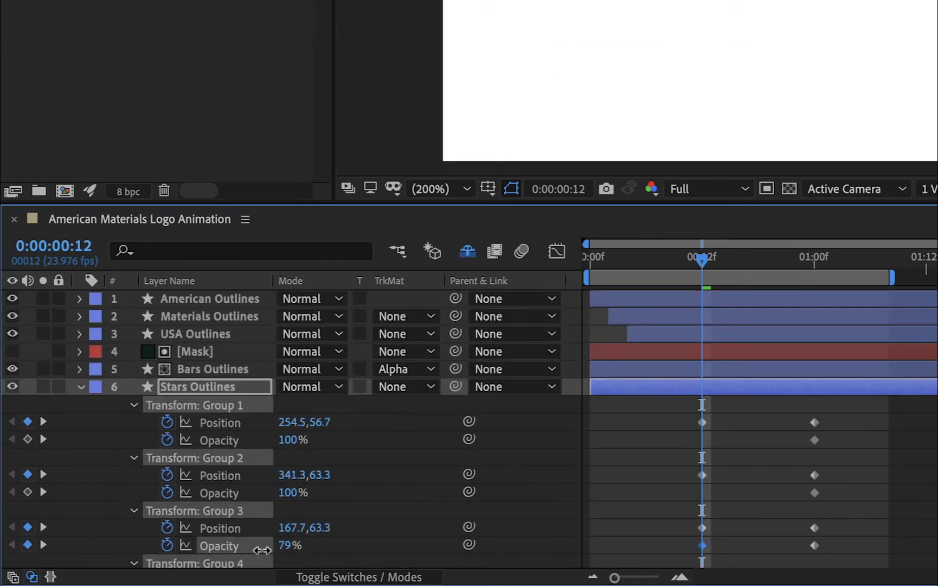
{"action": "left_click_drag", "start_coordinate": [188, 548], "coordinate": [159, 558]}
{"action": "left_click_drag", "start_coordinate": [288, 492], "coordinate": [238, 482]}
{"action": "left_click_drag", "start_coordinate": [290, 440], "coordinate": [243, 460]}
Set the Opacity of star Groups 4, 5, 6 and 7 to 0% at 0:00:00:12
{"action": "scroll", "coordinate": [333, 471], "scroll_direction": "down", "scroll_amount": 4}
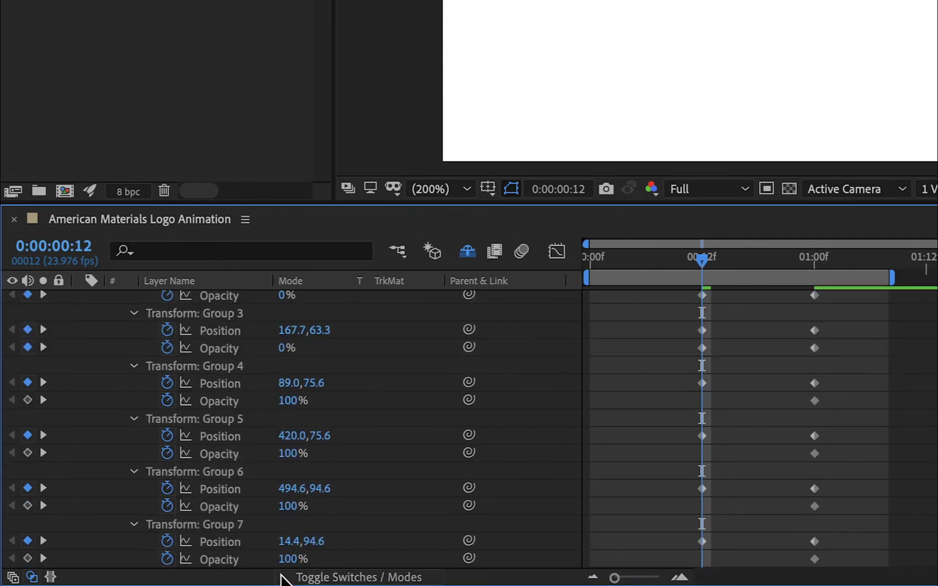
{"action": "left_click_drag", "start_coordinate": [288, 559], "coordinate": [109, 556]}
{"action": "left_click_drag", "start_coordinate": [292, 408], "coordinate": [206, 412]}
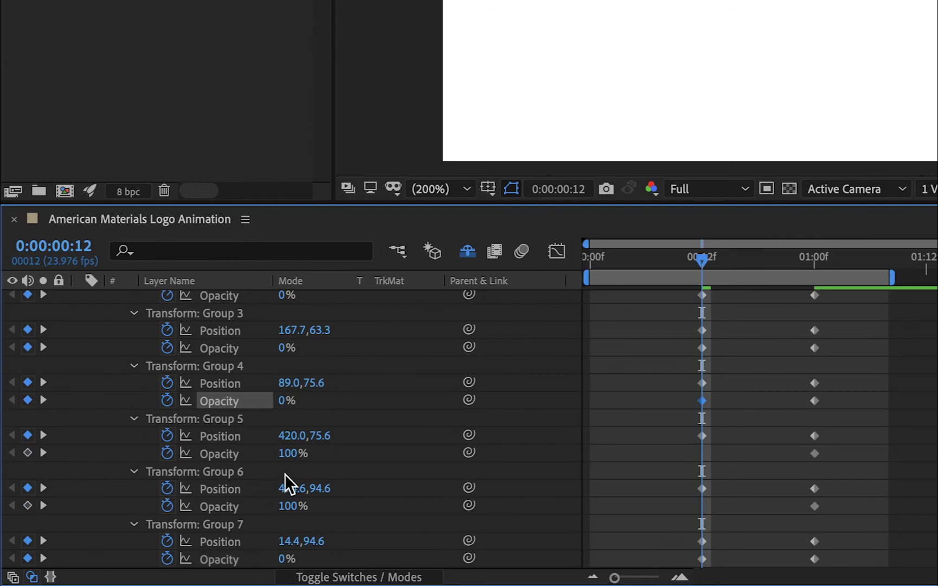
{"action": "left_click_drag", "start_coordinate": [285, 453], "coordinate": [139, 468]}
{"action": "left_click_drag", "start_coordinate": [288, 505], "coordinate": [173, 507]}
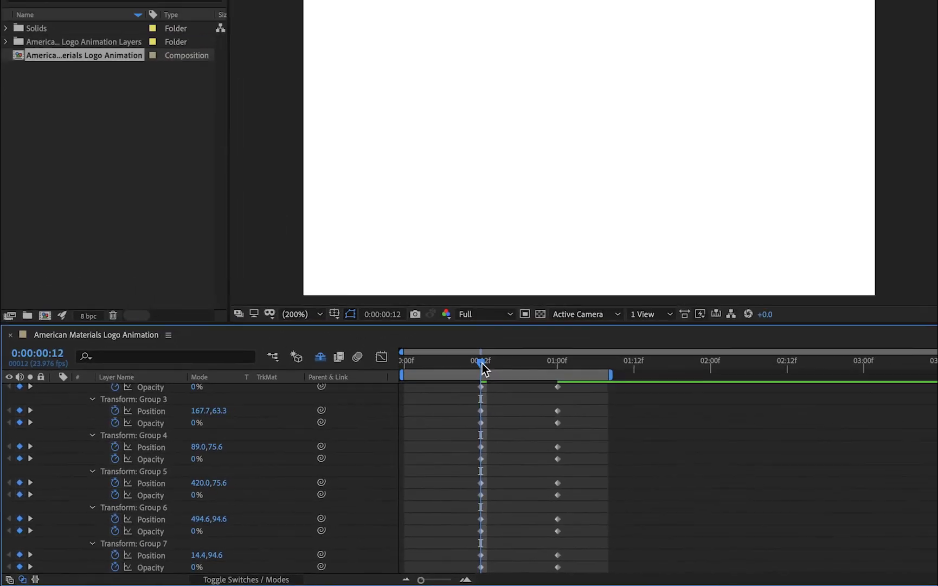
Check the star fade-in, select all Position and Opacity keyframes of the seven star groups, and apply Easy Ease
{"action": "left_click_drag", "start_coordinate": [702, 260], "coordinate": [852, 261]}
{"action": "left_click_drag", "start_coordinate": [470, 410], "coordinate": [380, 423]}
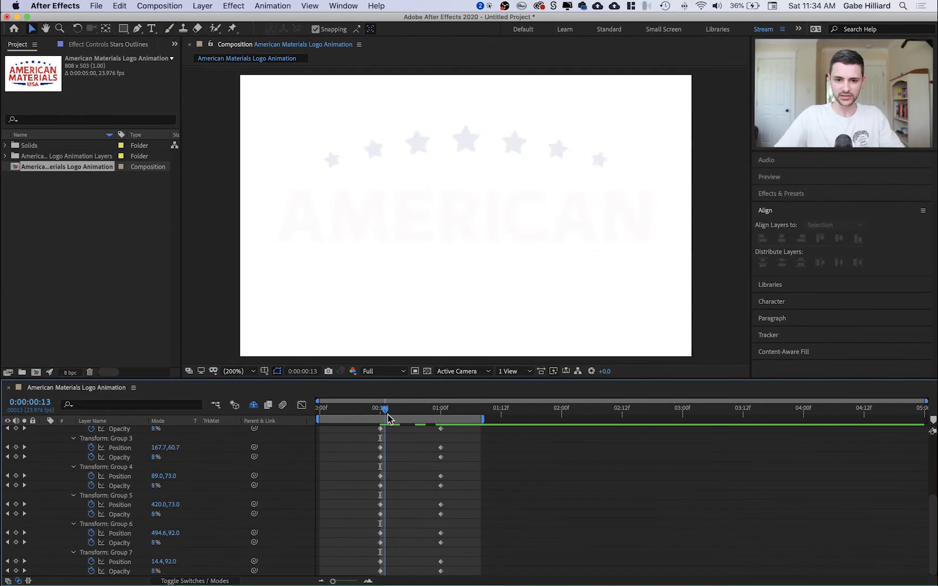
{"action": "left_click_drag", "start_coordinate": [466, 575], "coordinate": [370, 492]}
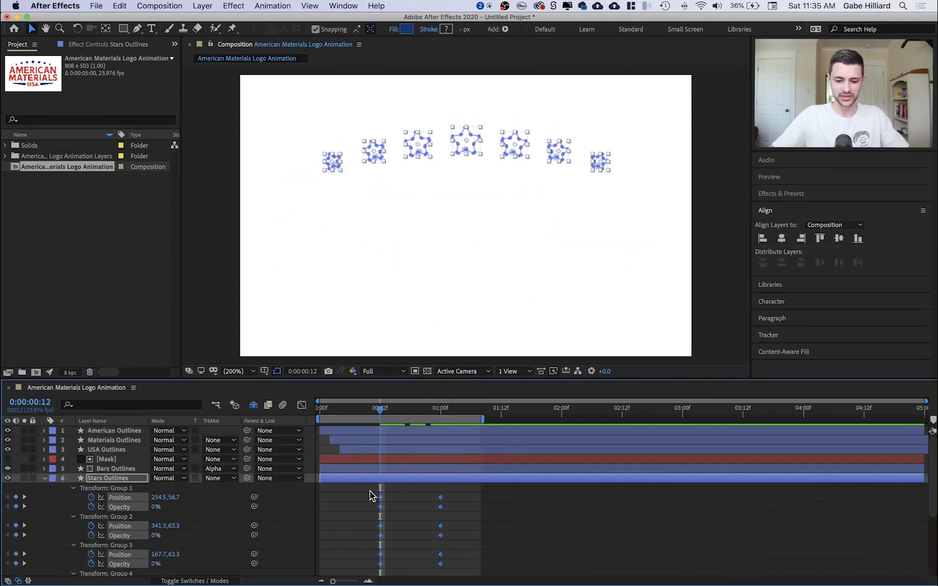
{"action": "key", "text": "F9"}
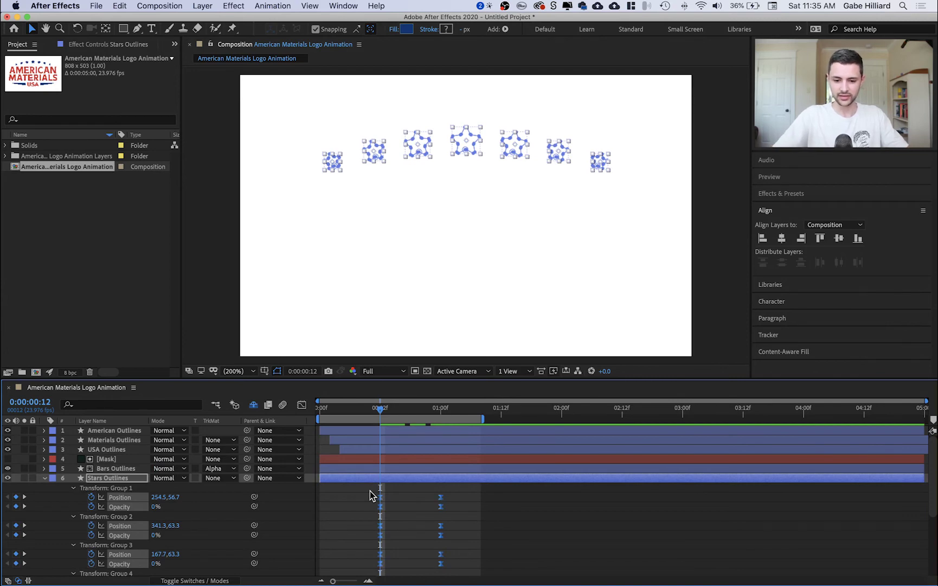
Set the keyframe velocity influence of all selected star keyframes to 75% incoming and 65% outgoing
{"action": "right_click", "coordinate": [444, 500]}
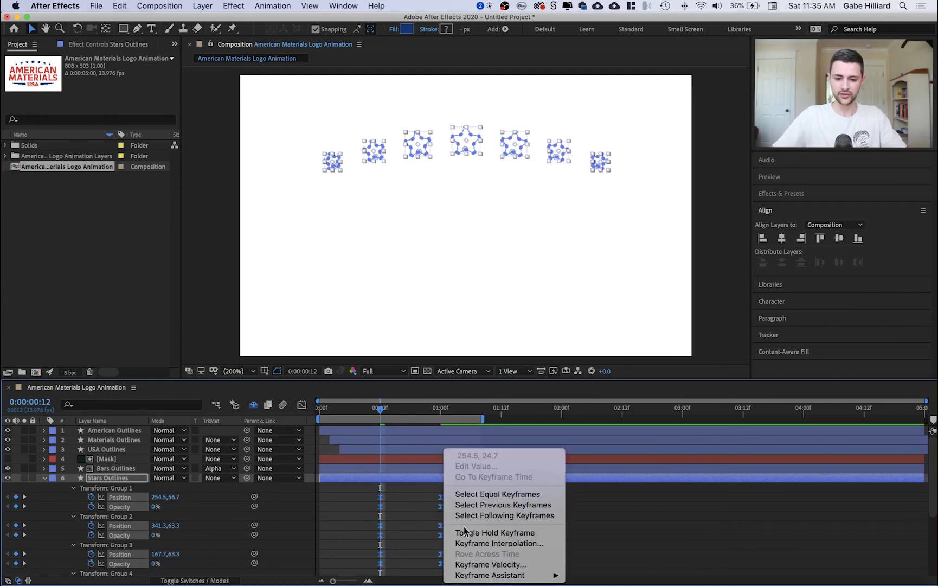
{"action": "left_click", "coordinate": [472, 565]}
{"action": "left_click", "coordinate": [89, 122]}
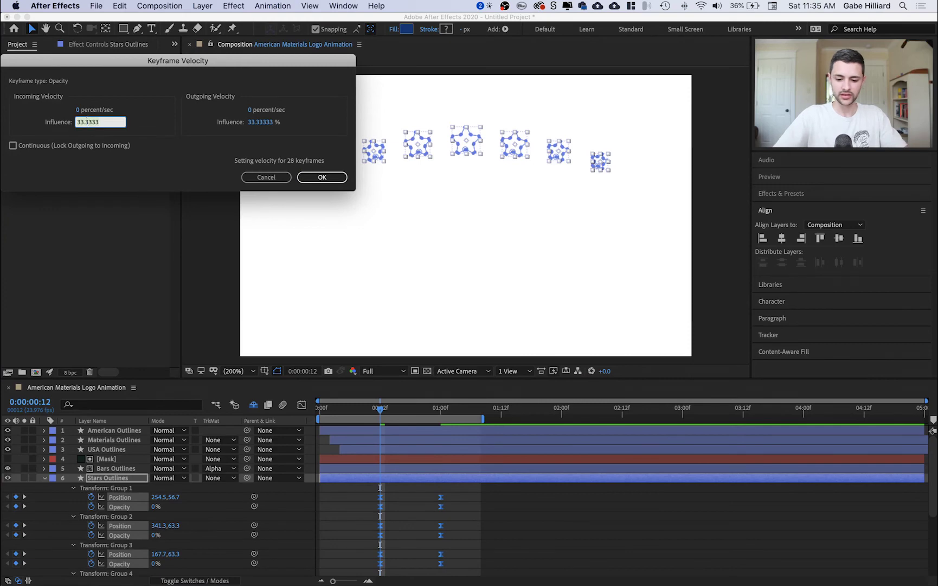
{"action": "left_click", "coordinate": [259, 122]}
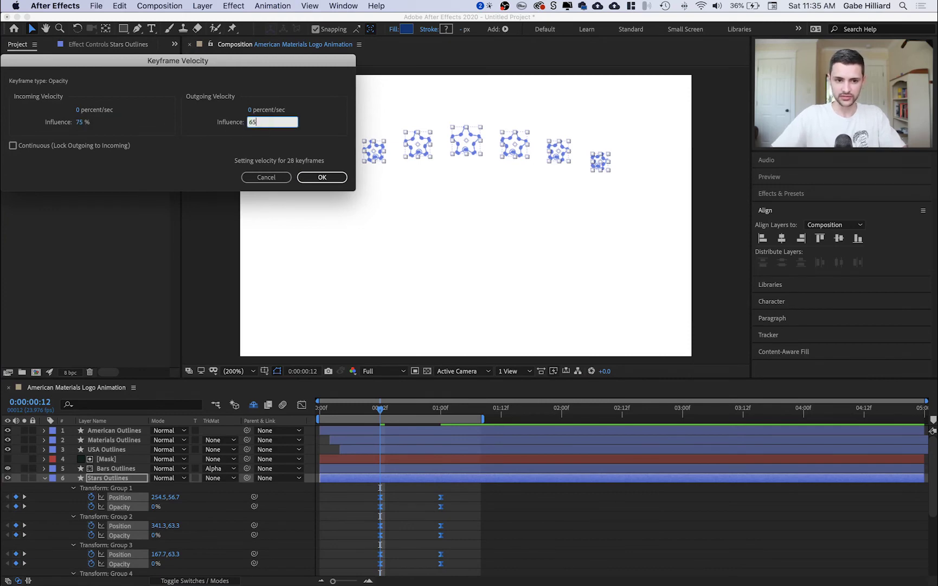
{"action": "key", "text": "Return"}
Preview the eased star animation and leave the current time at 0:00:01:01
{"action": "left_click", "coordinate": [537, 523]}
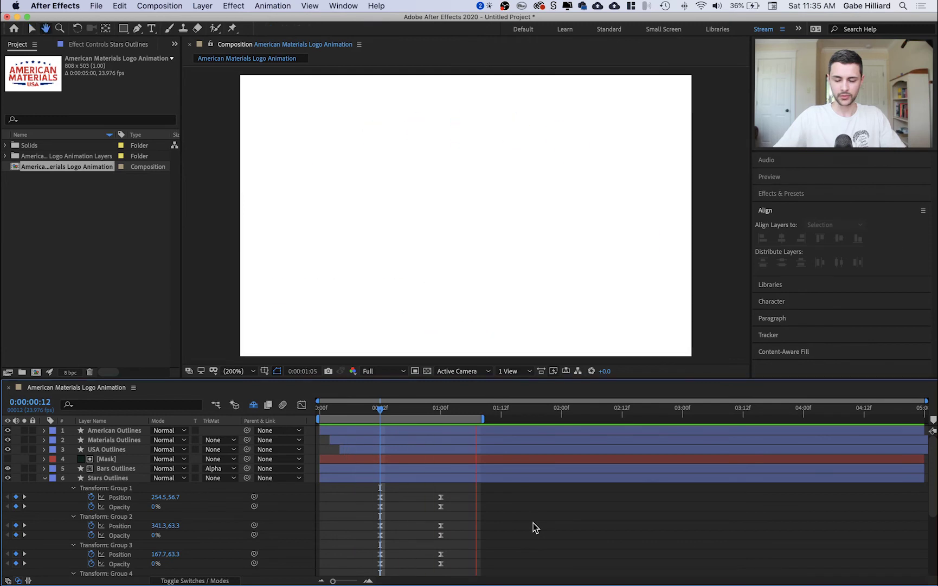
{"action": "key", "text": "space"}
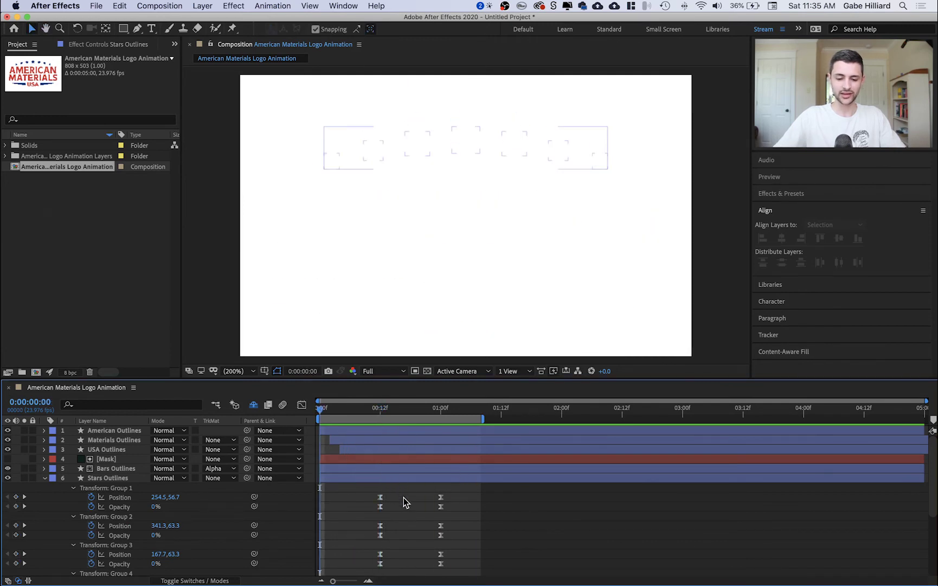
{"action": "scroll", "coordinate": [403, 497], "scroll_direction": "down", "scroll_amount": 3}
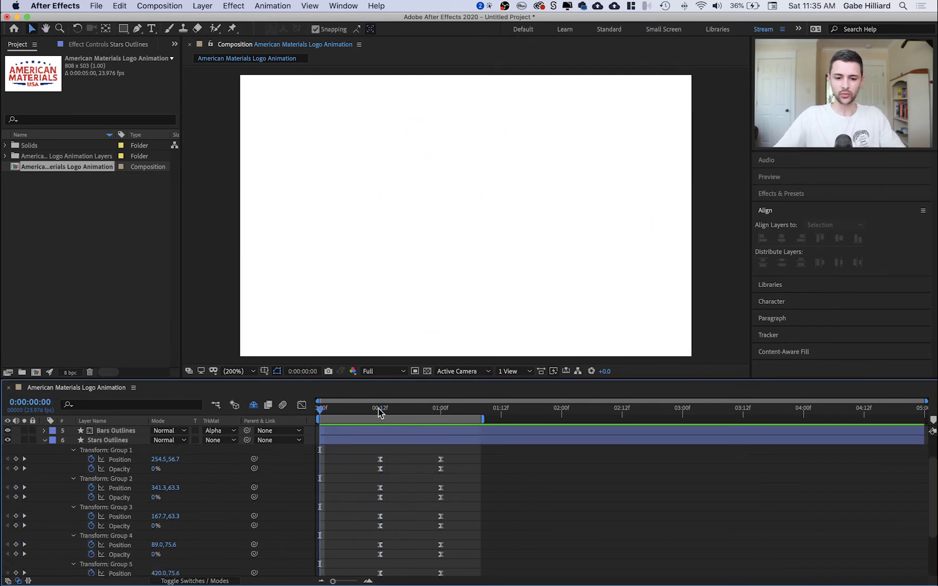
{"action": "left_click_drag", "start_coordinate": [379, 412], "coordinate": [446, 415]}
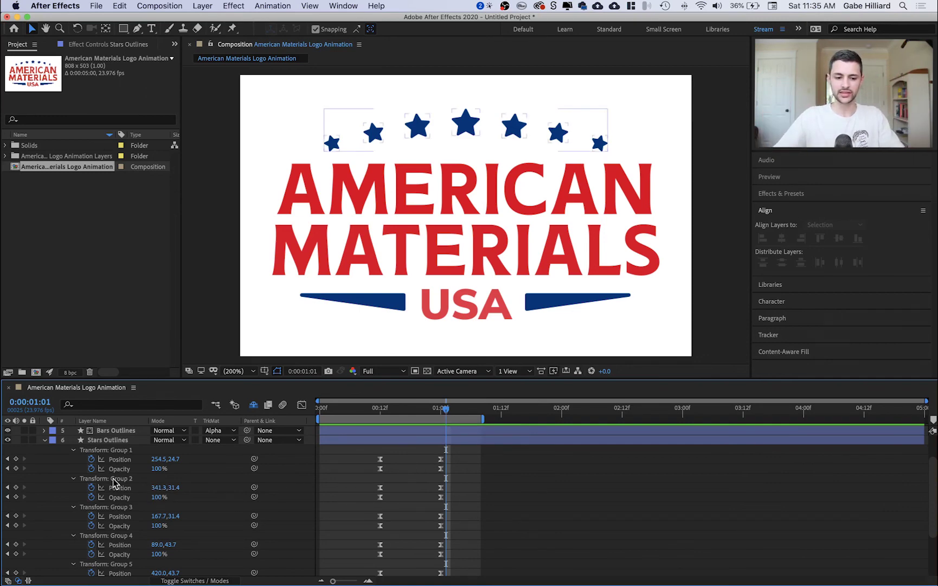
Stagger the stars by shifting the keyframes of Groups 2 and 3 two frames later, Groups 4 and 5 four frames, and Groups 6 and 7 six frames
{"action": "left_click", "coordinate": [123, 506]}
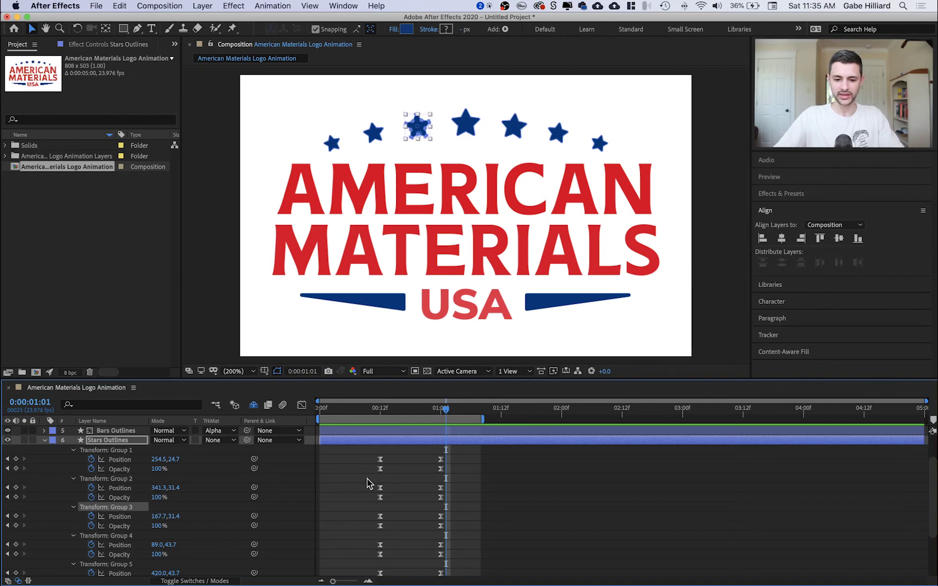
{"action": "left_click_drag", "start_coordinate": [367, 479], "coordinate": [448, 534]}
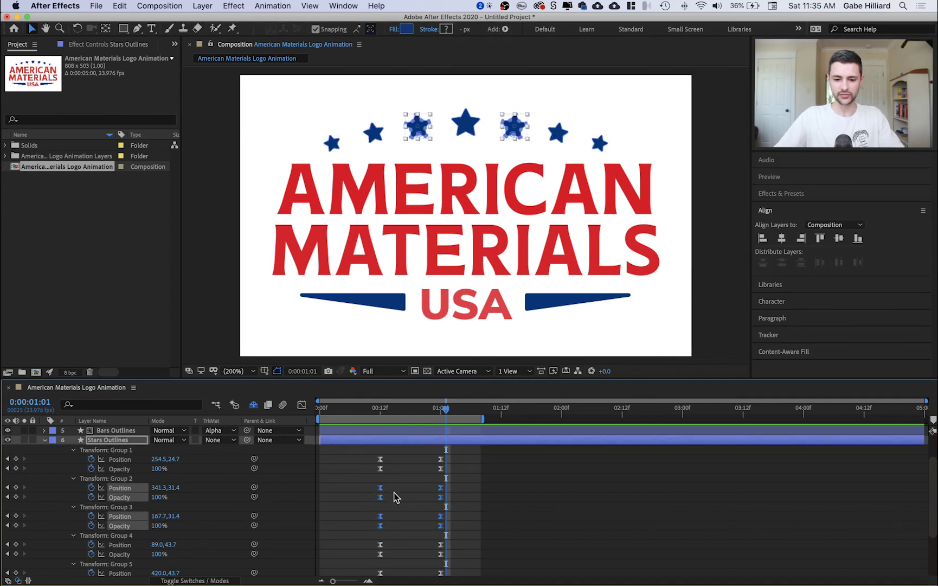
{"action": "left_click_drag", "start_coordinate": [383, 488], "coordinate": [472, 523]}
{"action": "scroll", "coordinate": [367, 523], "scroll_direction": "down", "scroll_amount": 4}
{"action": "left_click_drag", "start_coordinate": [382, 480], "coordinate": [401, 480]}
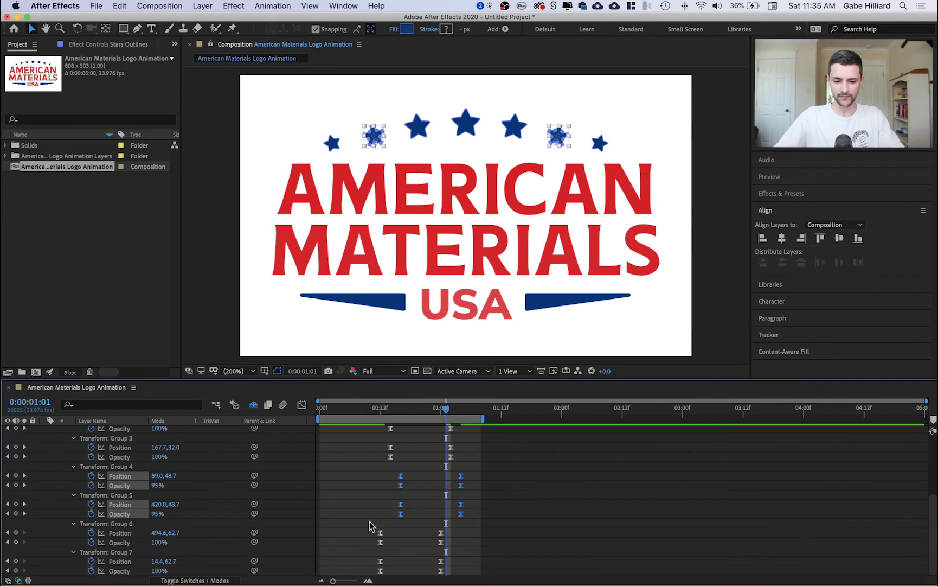
{"action": "left_click_drag", "start_coordinate": [369, 525], "coordinate": [411, 539]}
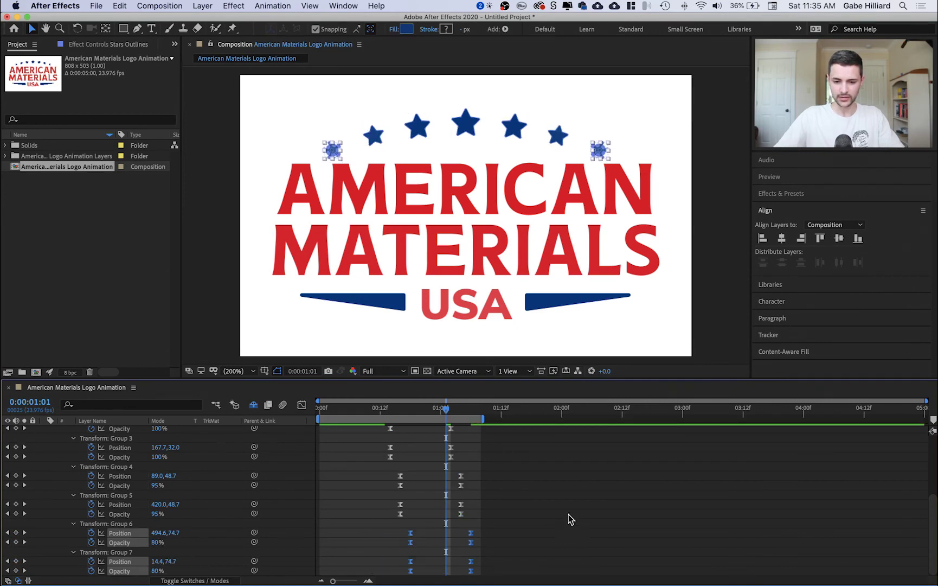
Preview the staggered star animation starting from 0:00:00:10
{"action": "left_click", "coordinate": [567, 513]}
{"action": "scroll", "coordinate": [380, 512], "scroll_direction": "up", "scroll_amount": 4}
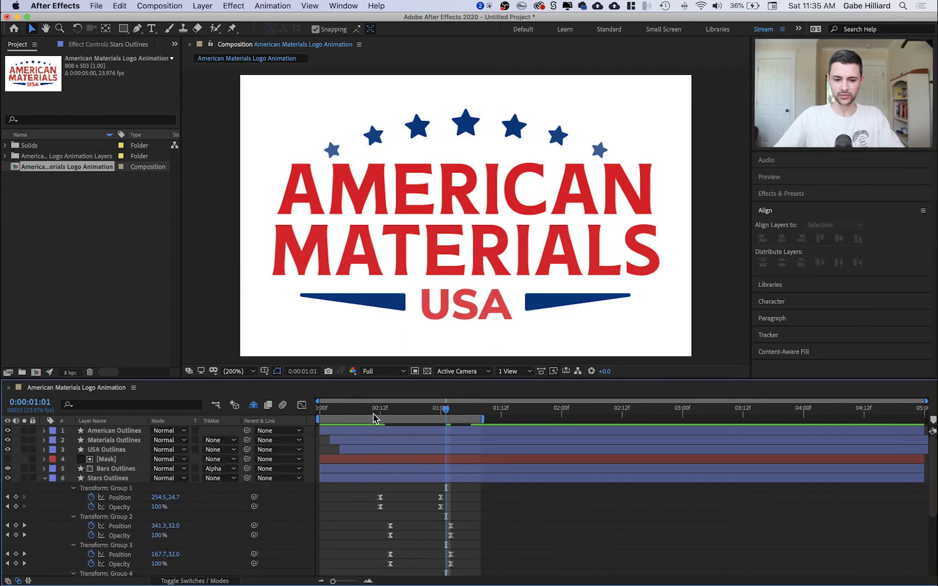
{"action": "left_click", "coordinate": [369, 408]}
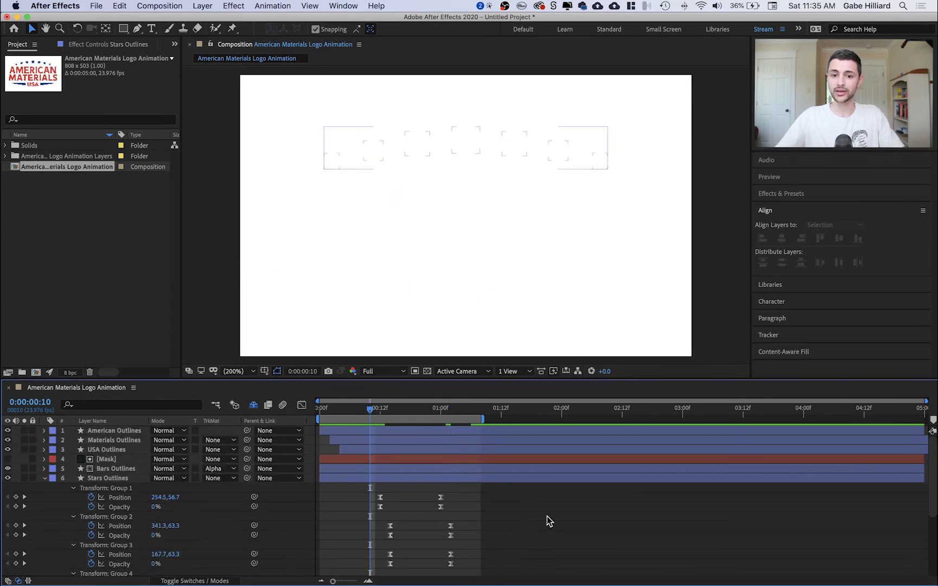
{"action": "key", "text": "space"}
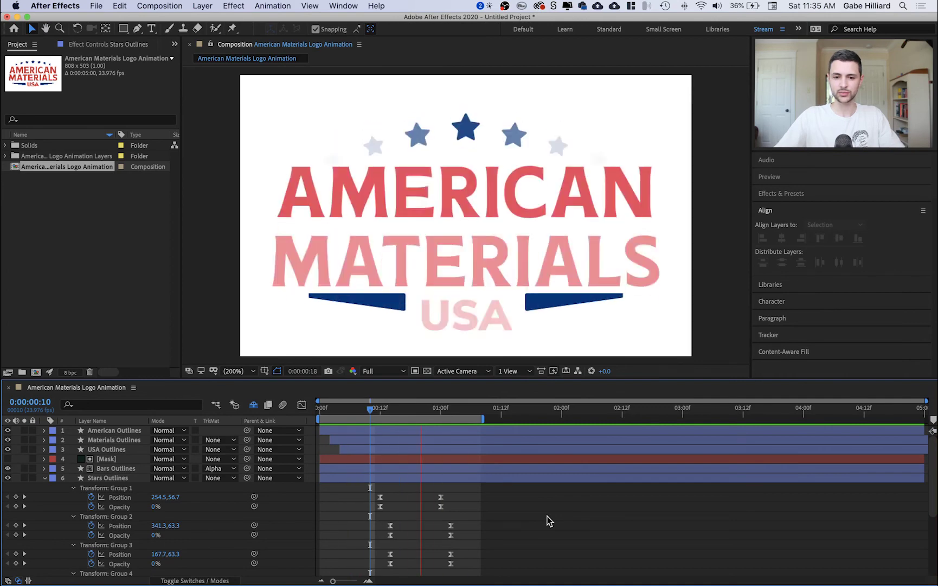
{"action": "scroll", "coordinate": [512, 517], "scroll_direction": "down", "scroll_amount": 5}
{"action": "key", "text": "space"}
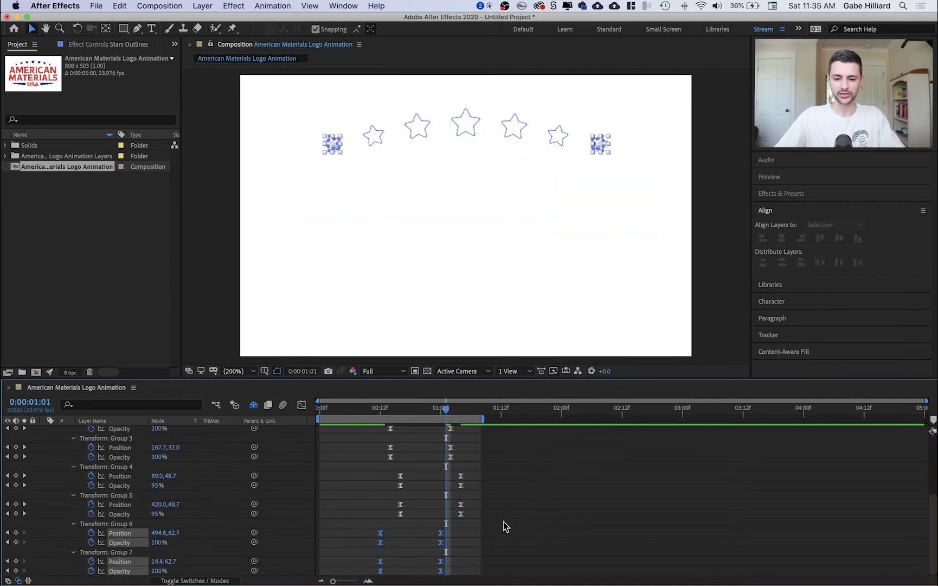
Undo the keyframe shifts of Groups 2 to 7 in the Stars Outlines layer
{"action": "key", "text": "super+z"}
{"action": "key", "text": "super+z"}
{"action": "scroll", "coordinate": [487, 518], "scroll_direction": "up", "scroll_amount": 5}
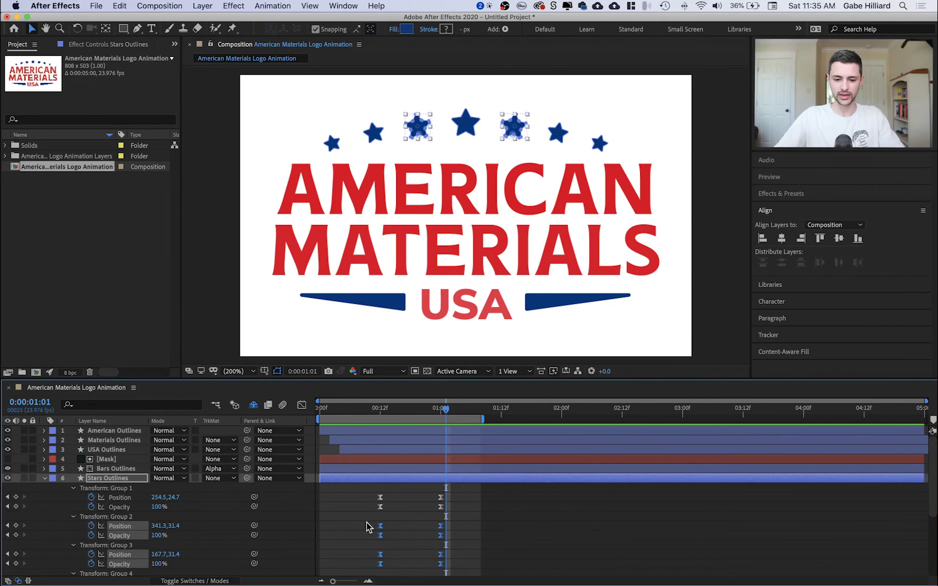
Stagger the stars by shifting the keyframes of Groups 2 and 3 one frame later, Groups 4 and 5 two frames, and Groups 6 and 7 three frames
{"action": "scroll", "coordinate": [383, 527], "scroll_direction": "down", "scroll_amount": 5}
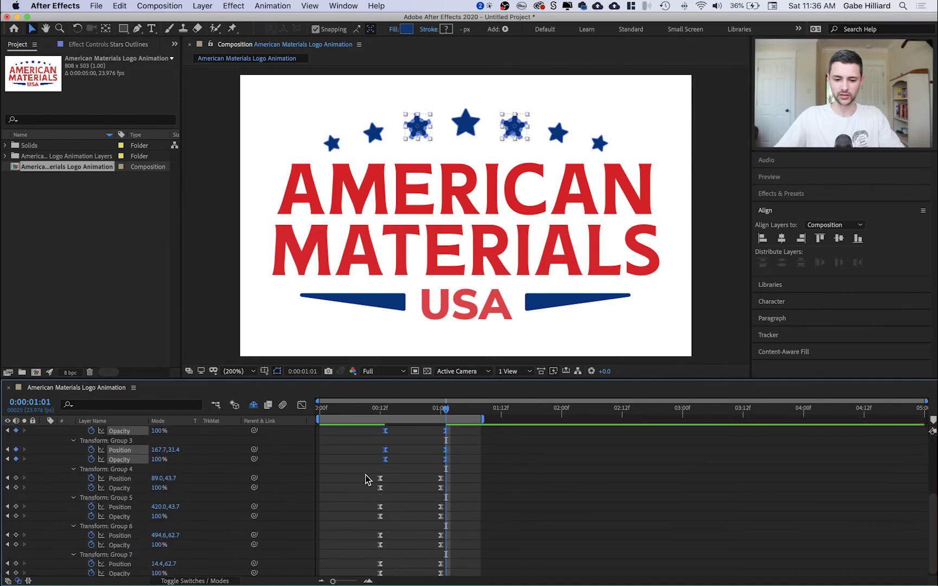
{"action": "left_click_drag", "start_coordinate": [365, 475], "coordinate": [460, 519]}
{"action": "left_click_drag", "start_coordinate": [383, 482], "coordinate": [392, 483]}
{"action": "left_click", "coordinate": [372, 516]}
{"action": "left_click_drag", "start_coordinate": [371, 530], "coordinate": [469, 575]}
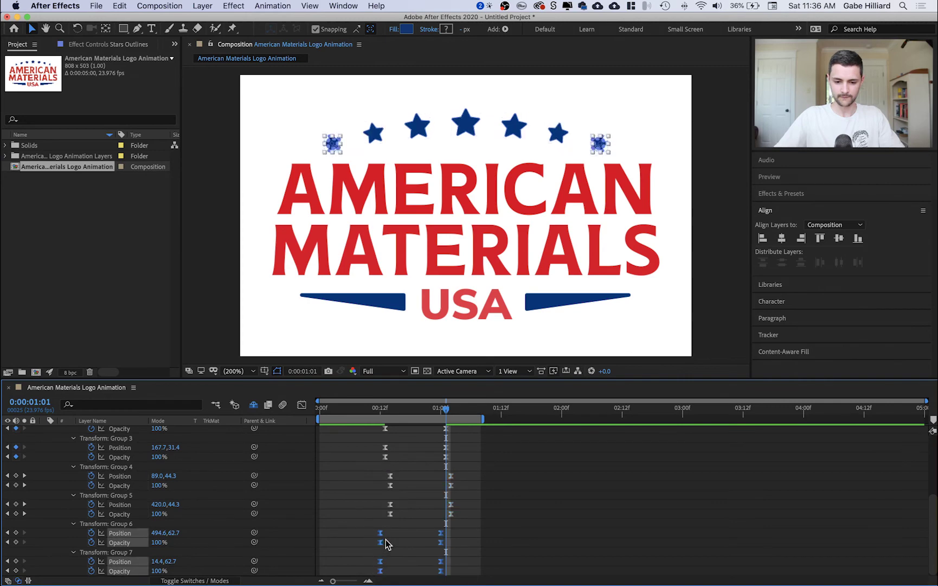
{"action": "left_click_drag", "start_coordinate": [390, 534], "coordinate": [401, 534]}
{"action": "left_click", "coordinate": [475, 523]}
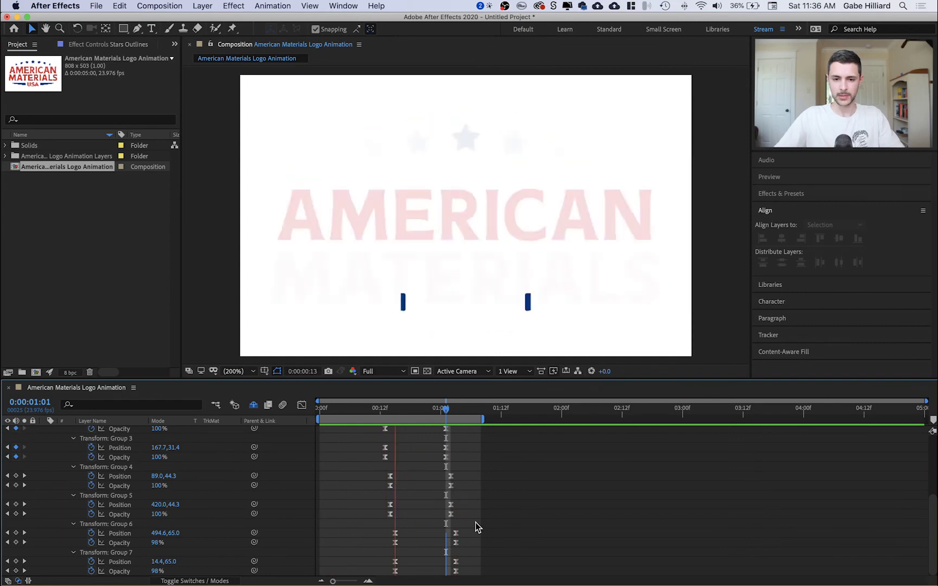
Collapse the Stars Outlines properties and review the whole logo animation from the start up to 0:00:00:23
{"action": "key", "text": "space"}
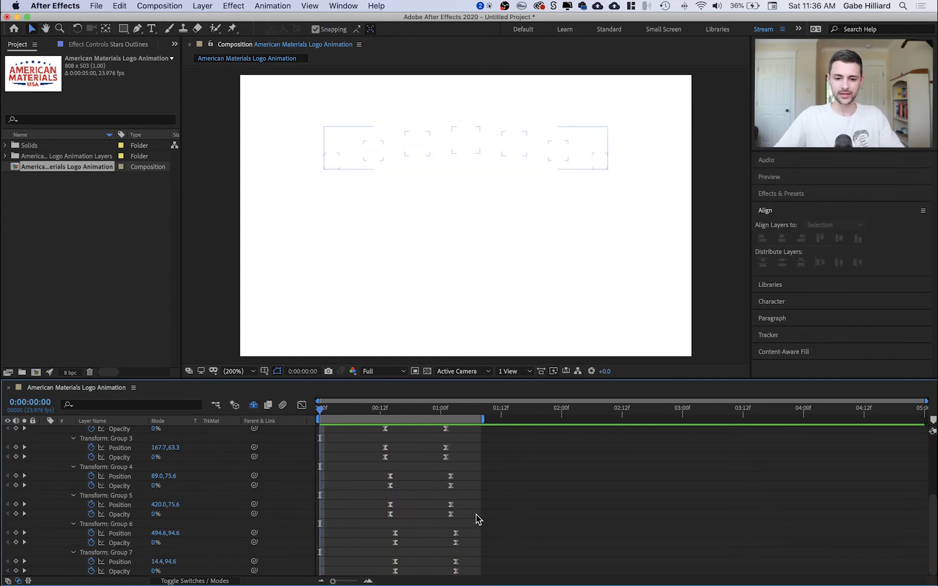
{"action": "key", "text": "u"}
{"action": "left_click", "coordinate": [461, 479]}
{"action": "left_click", "coordinate": [499, 551]}
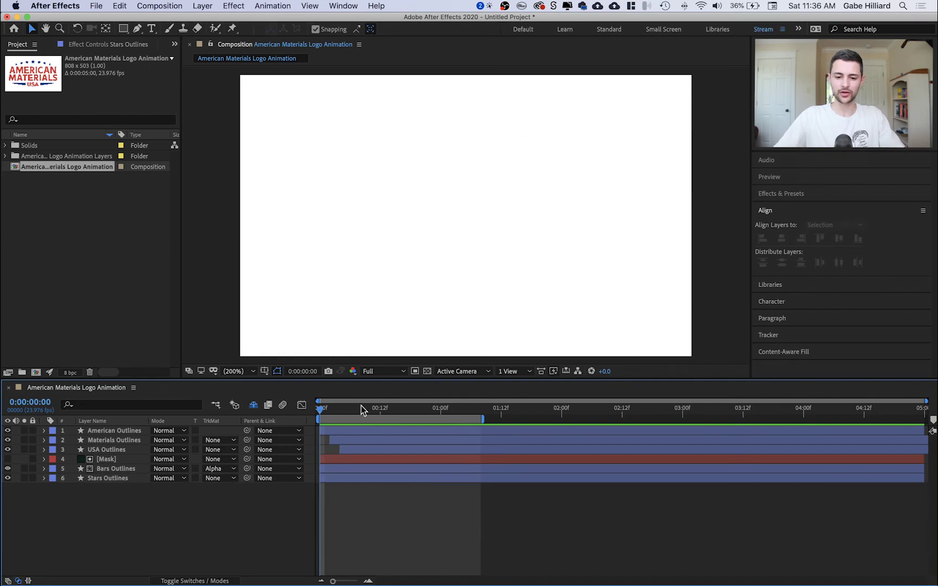
{"action": "left_click_drag", "start_coordinate": [360, 410], "coordinate": [437, 413]}
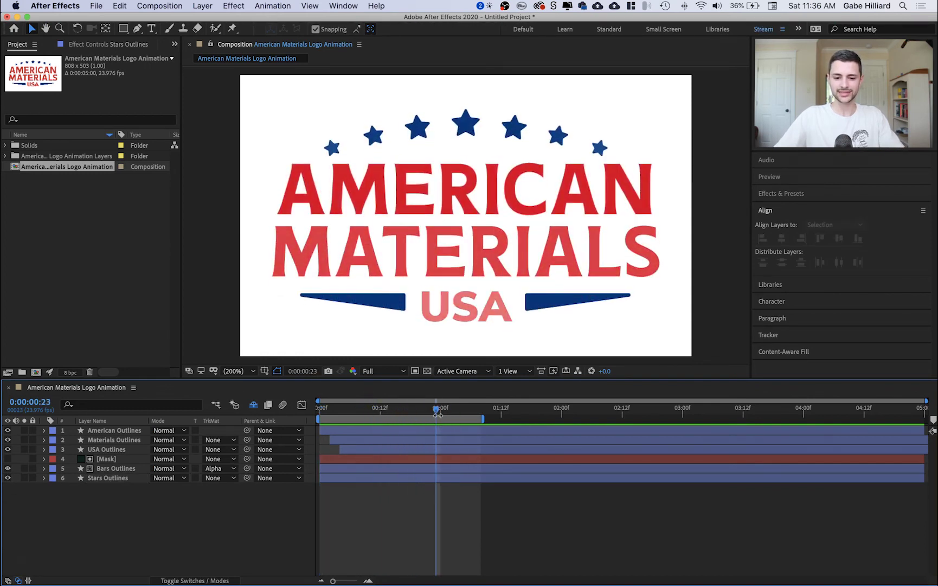
Show the Mask layer's Scale keyframes and move the current time to 0:00:00:19
{"action": "left_click", "coordinate": [460, 477]}
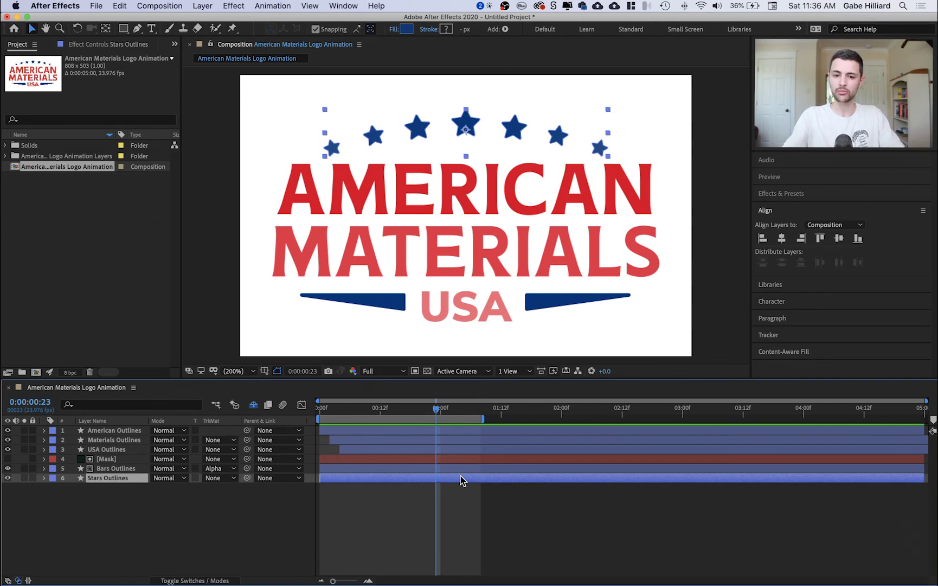
{"action": "left_click", "coordinate": [463, 459]}
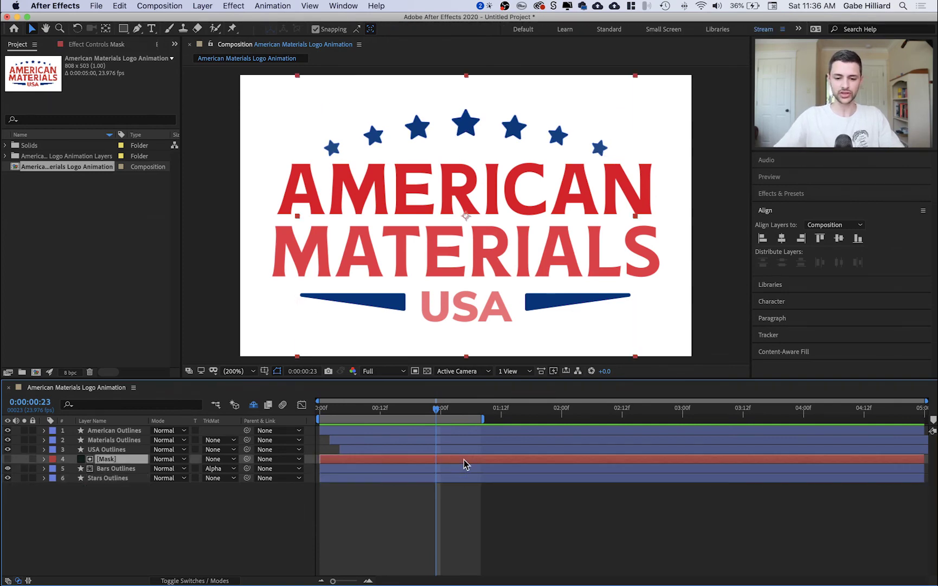
{"action": "key", "text": "s"}
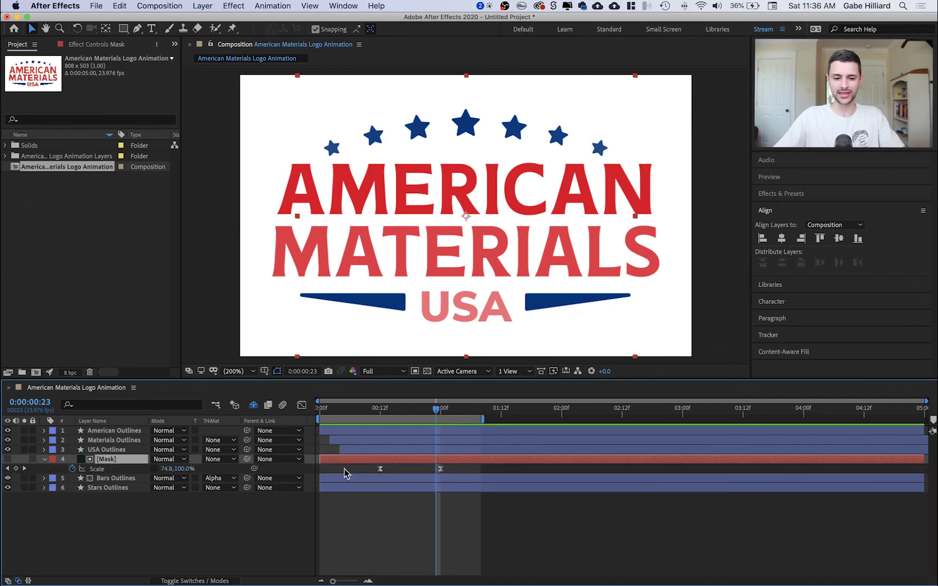
{"action": "mouse_move", "coordinate": [408, 414]}
{"action": "left_mouse_down"}
{"action": "mouse_move", "coordinate": [390, 410]}
{"action": "mouse_move", "coordinate": [416, 411]}
{"action": "left_mouse_up"}
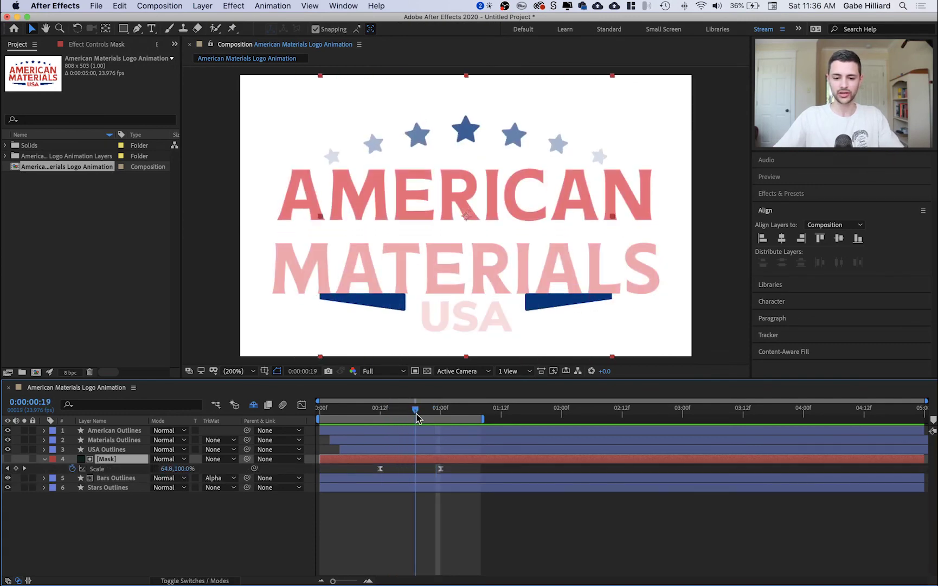
Try sliding the Bars Outlines layer about 13 frames later in the timeline
{"action": "left_click_drag", "start_coordinate": [420, 477], "coordinate": [487, 482]}
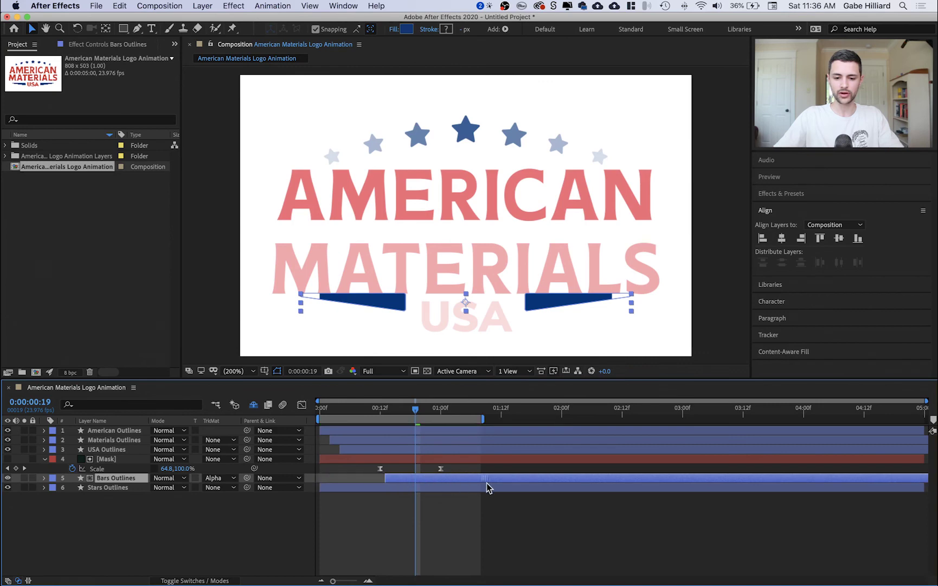
{"action": "left_click_drag", "start_coordinate": [411, 482], "coordinate": [419, 504]}
{"action": "left_click", "coordinate": [443, 511]}
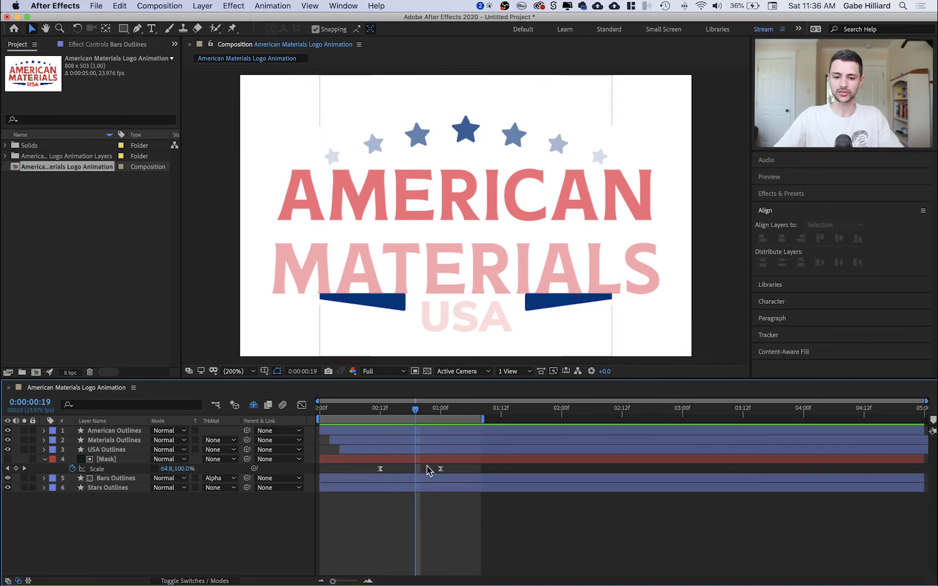
Slide the Mask layer later so it starts at about 0:00:00:10, and extend the work area's end to about 0:00:01:20
{"action": "left_click", "coordinate": [427, 459]}
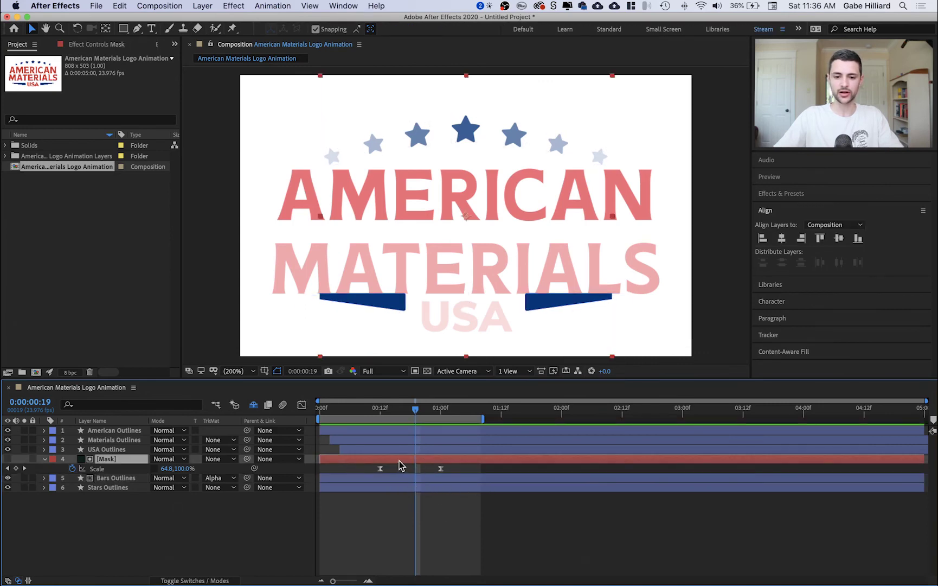
{"action": "mouse_move", "coordinate": [399, 460]}
{"action": "left_mouse_down"}
{"action": "mouse_move", "coordinate": [433, 463]}
{"action": "mouse_move", "coordinate": [391, 459]}
{"action": "left_mouse_up"}
{"action": "left_click_drag", "start_coordinate": [373, 413], "coordinate": [431, 416]}
{"action": "left_click_drag", "start_coordinate": [450, 461], "coordinate": [480, 459]}
{"action": "left_click_drag", "start_coordinate": [487, 419], "coordinate": [542, 419]}
{"action": "left_click", "coordinate": [513, 526]}
Slide the Mask layer so its first Scale keyframe sits at 0:00:00:20, and start the Stars Outlines layer about five frames in
{"action": "left_click", "coordinate": [399, 411]}
{"action": "left_click_drag", "start_coordinate": [398, 412], "coordinate": [421, 418]}
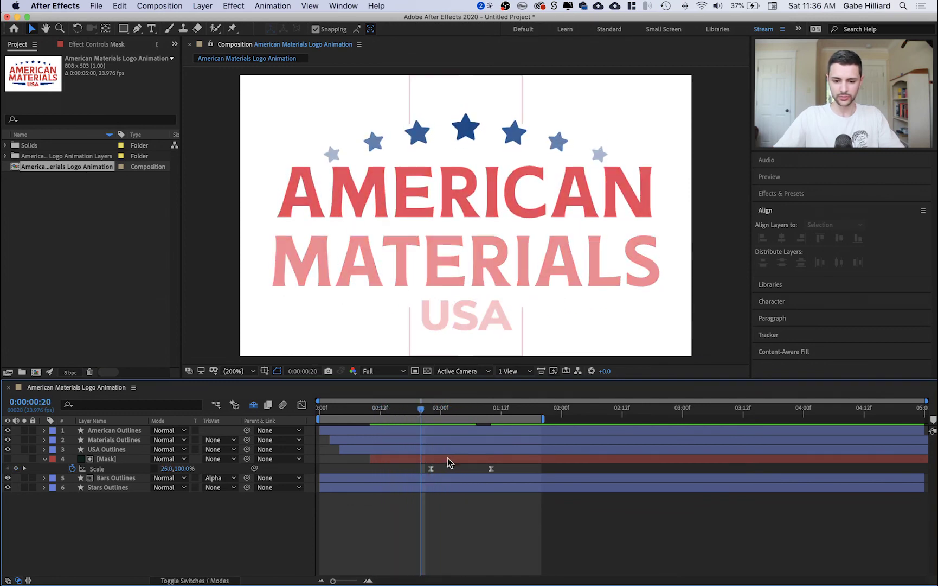
{"action": "left_click_drag", "start_coordinate": [447, 458], "coordinate": [459, 493]}
{"action": "left_click", "coordinate": [437, 477]}
{"action": "left_click", "coordinate": [615, 533]}
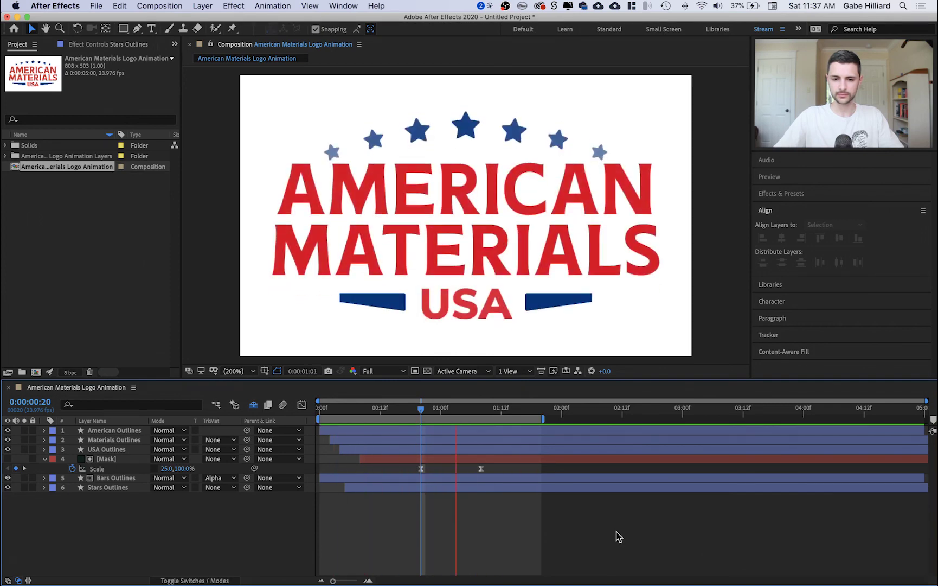
Retime the Stars Outlines layer to start together with the Mask layer, about eight frames in, and preview the timing
{"action": "key", "text": "space"}
{"action": "left_click_drag", "start_coordinate": [457, 494], "coordinate": [450, 492]}
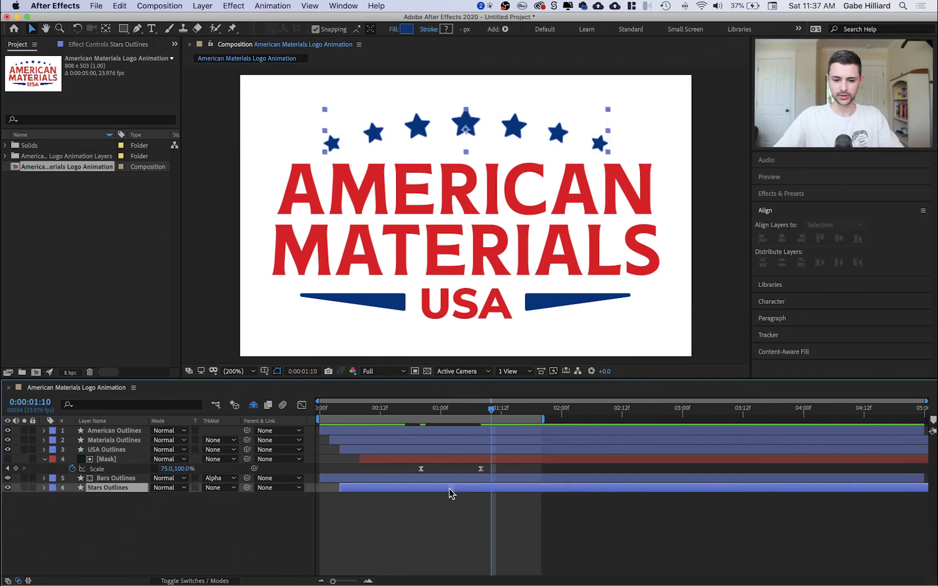
{"action": "key", "text": "space"}
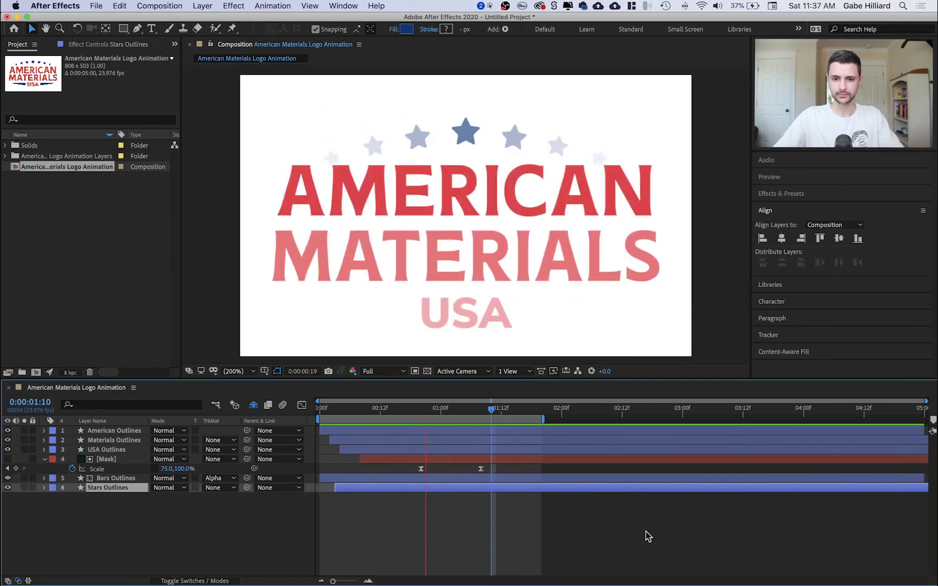
{"action": "key", "text": "space"}
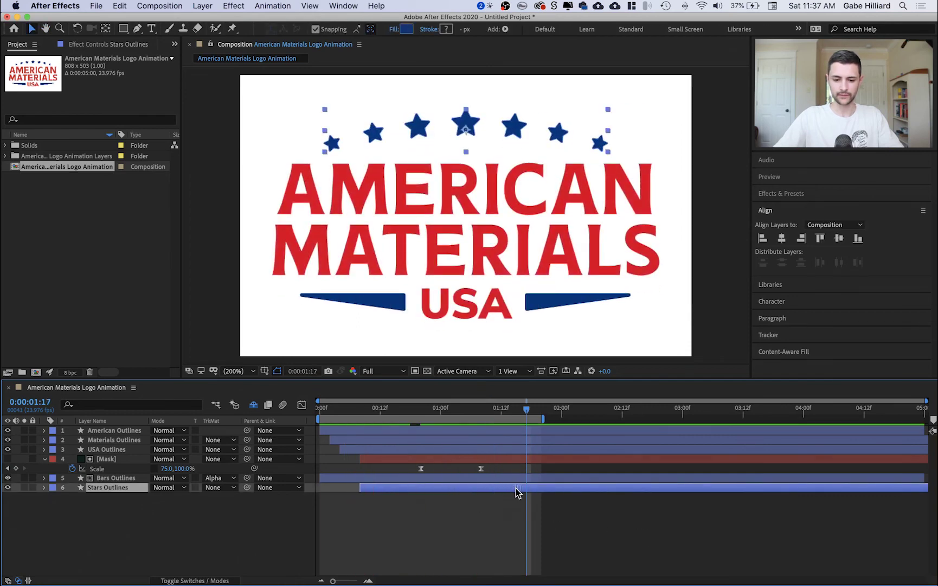
{"action": "key", "text": "space"}
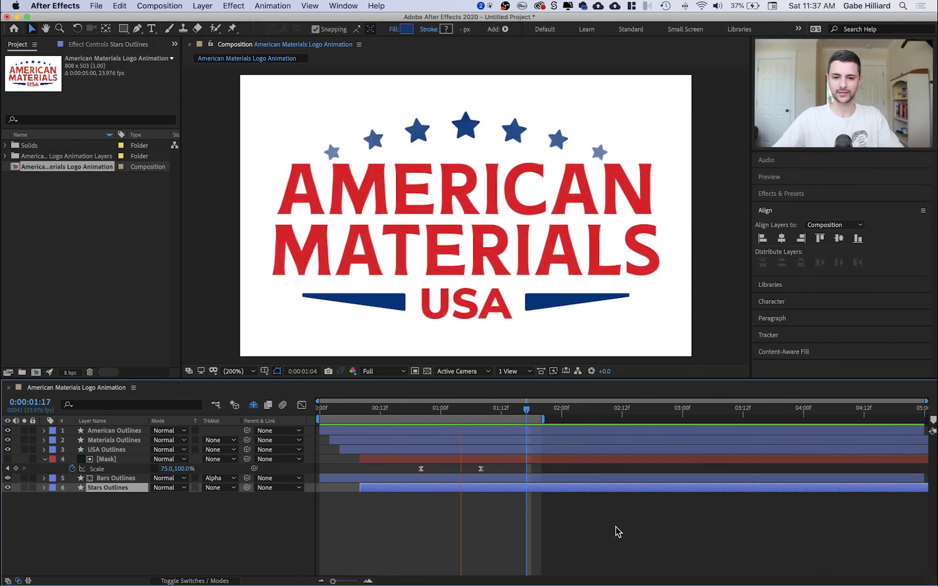
{"action": "key", "text": "space"}
Lengthen the bar reveal by moving the Mask's second Scale keyframe to about 0:00:01:11, and preview the animation
{"action": "left_click", "coordinate": [616, 526]}
{"action": "left_click_drag", "start_coordinate": [481, 469], "coordinate": [495, 469]}
{"action": "left_click", "coordinate": [622, 534]}
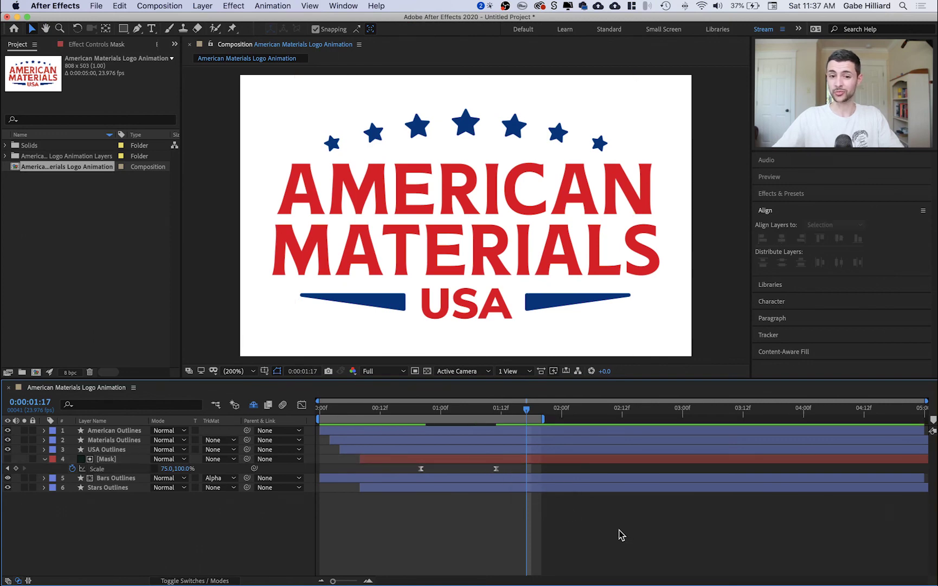
{"action": "key", "text": "space"}
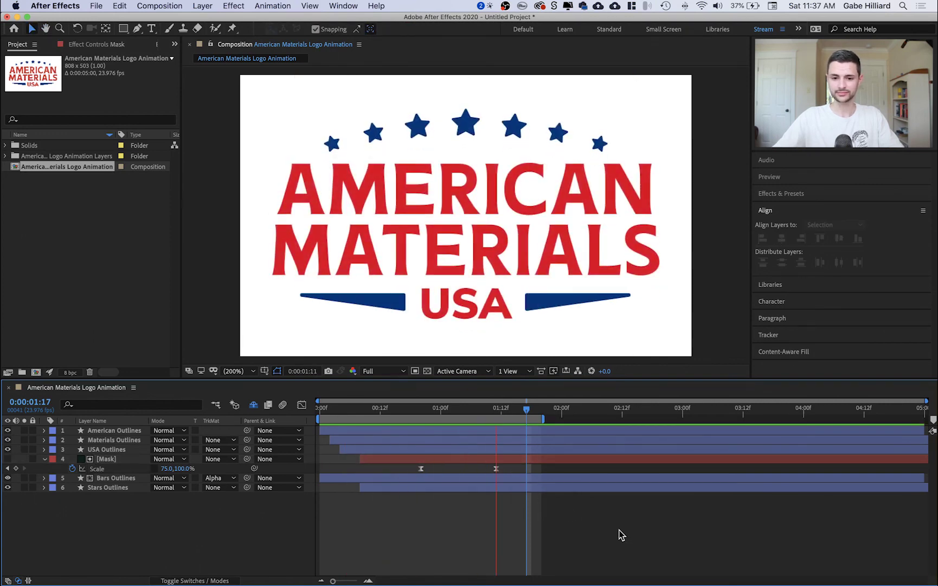